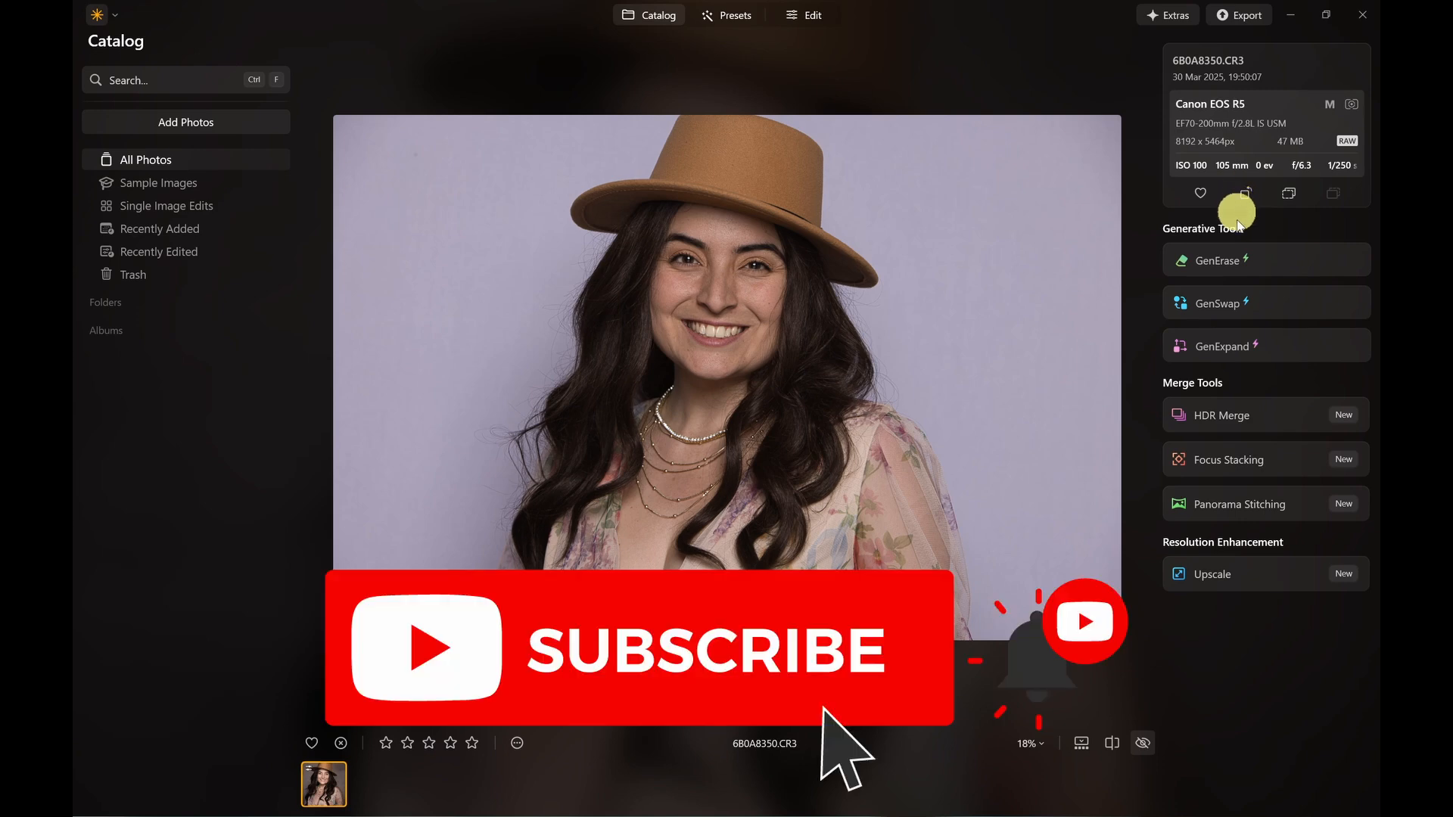
# Step: Create a virtual copy of the portrait and revert the copy's adjustments to the original
pyautogui.click(1159, 746)
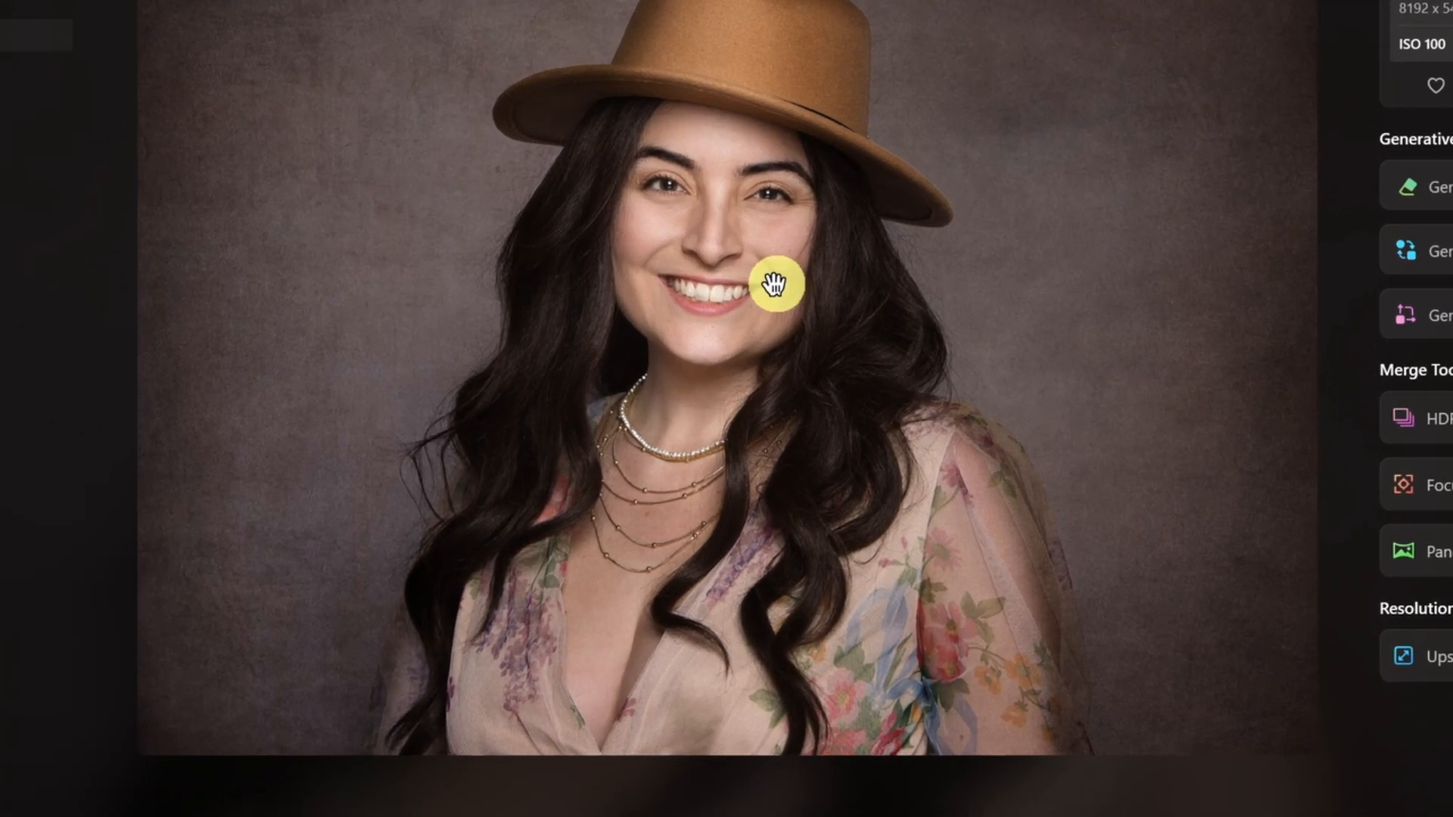
pyautogui.rightClick(774, 284)
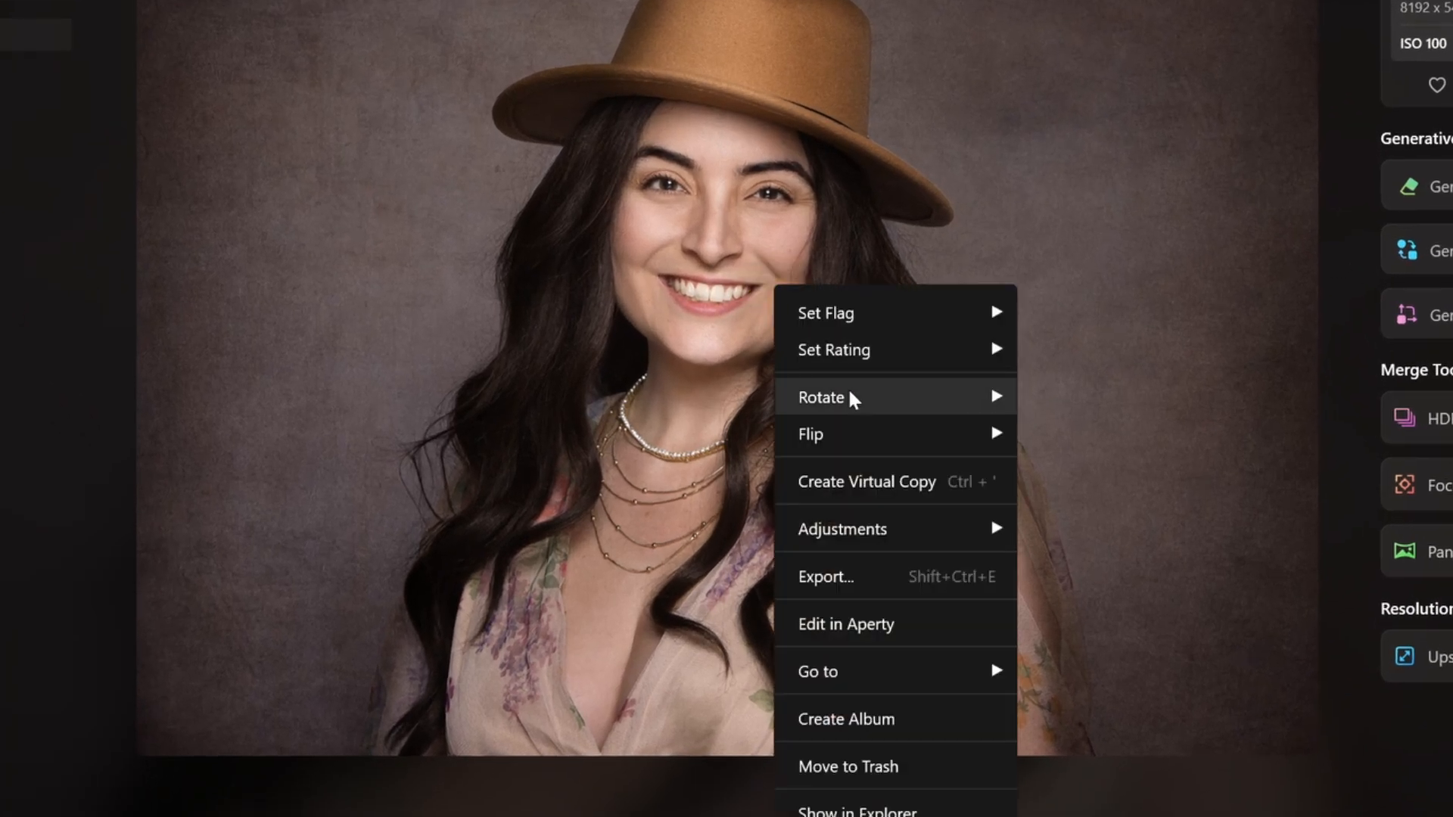
pyautogui.click(867, 482)
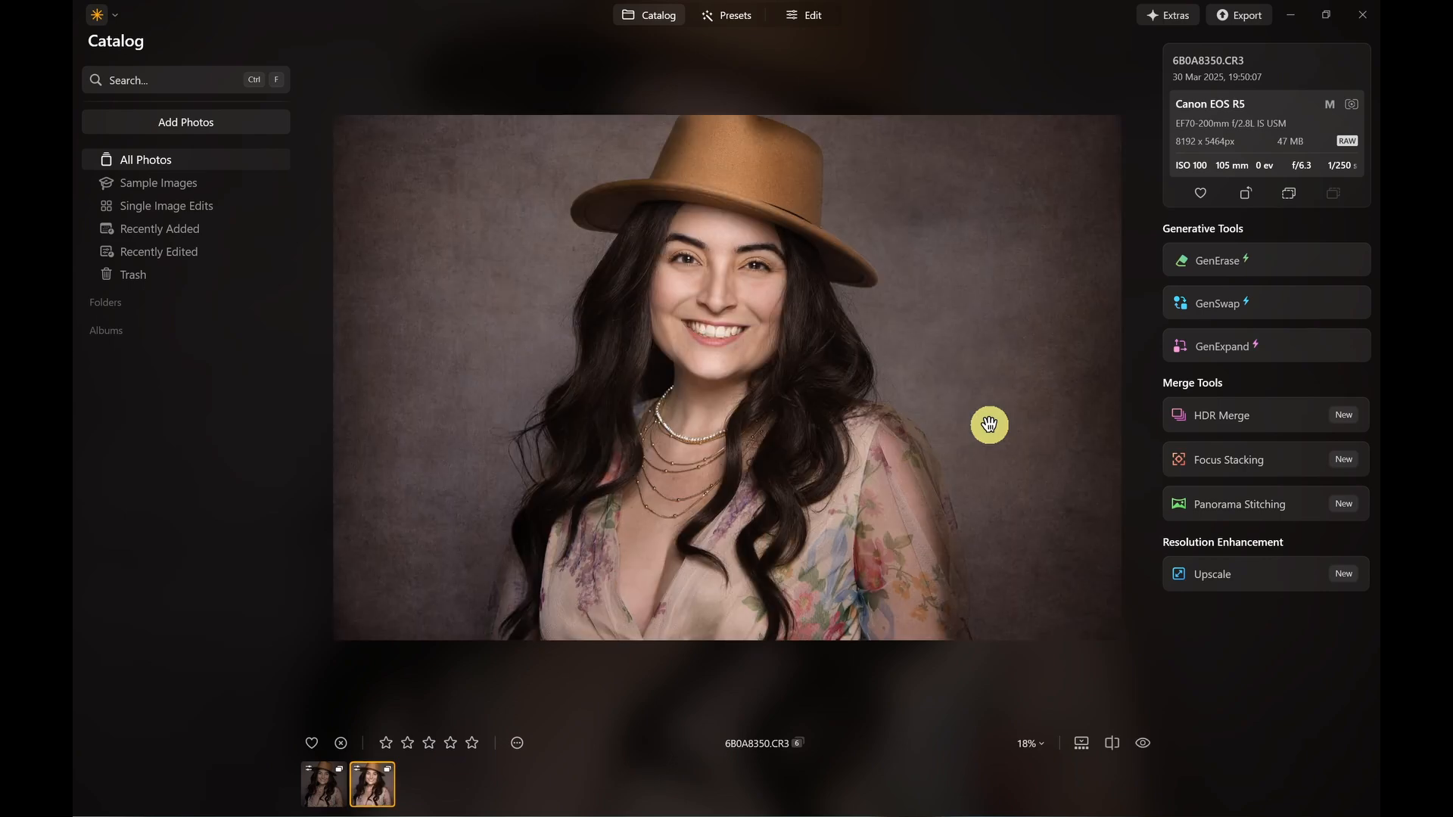
pyautogui.rightClick(723, 338)
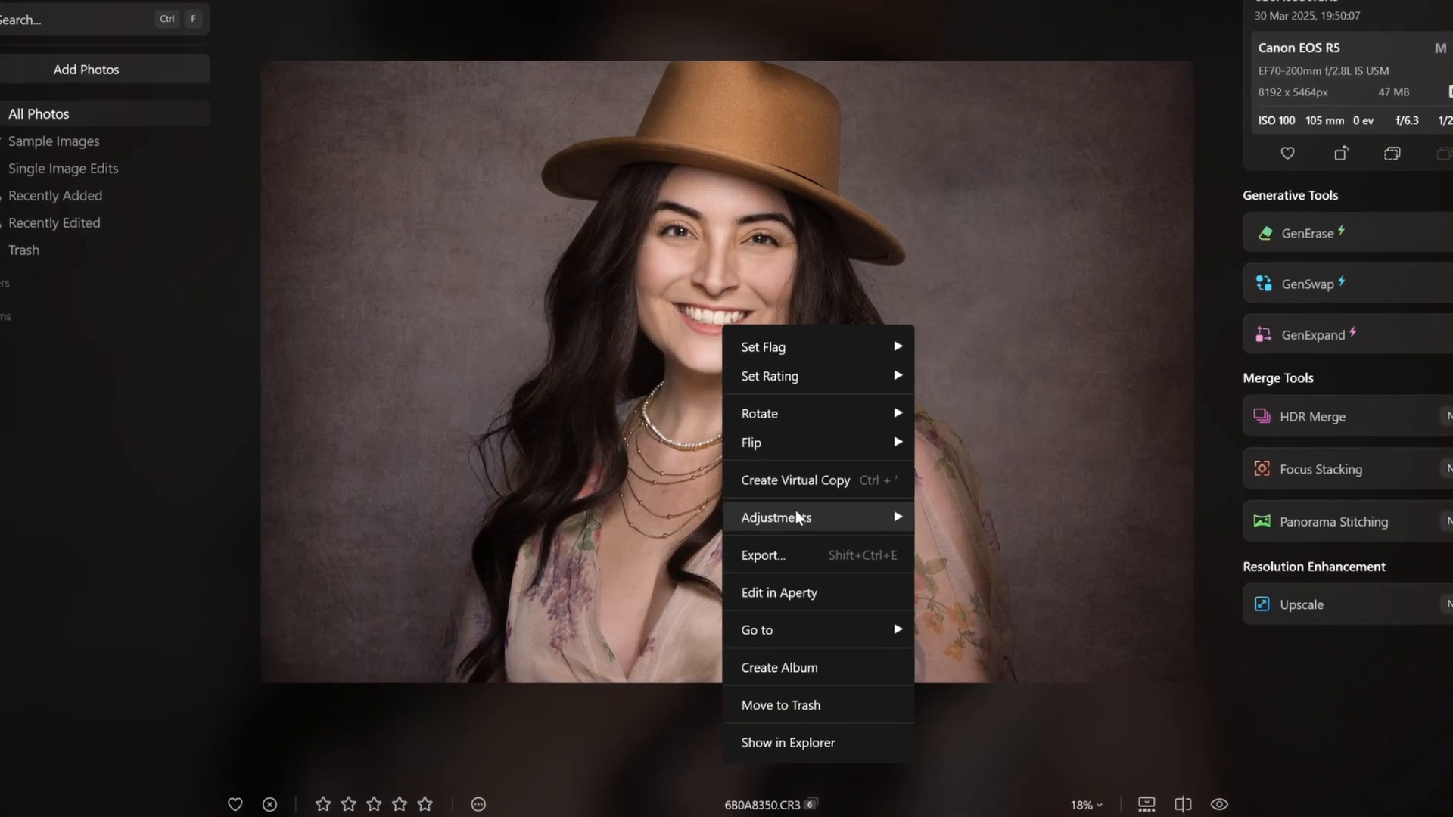
pyautogui.moveTo(794, 514)
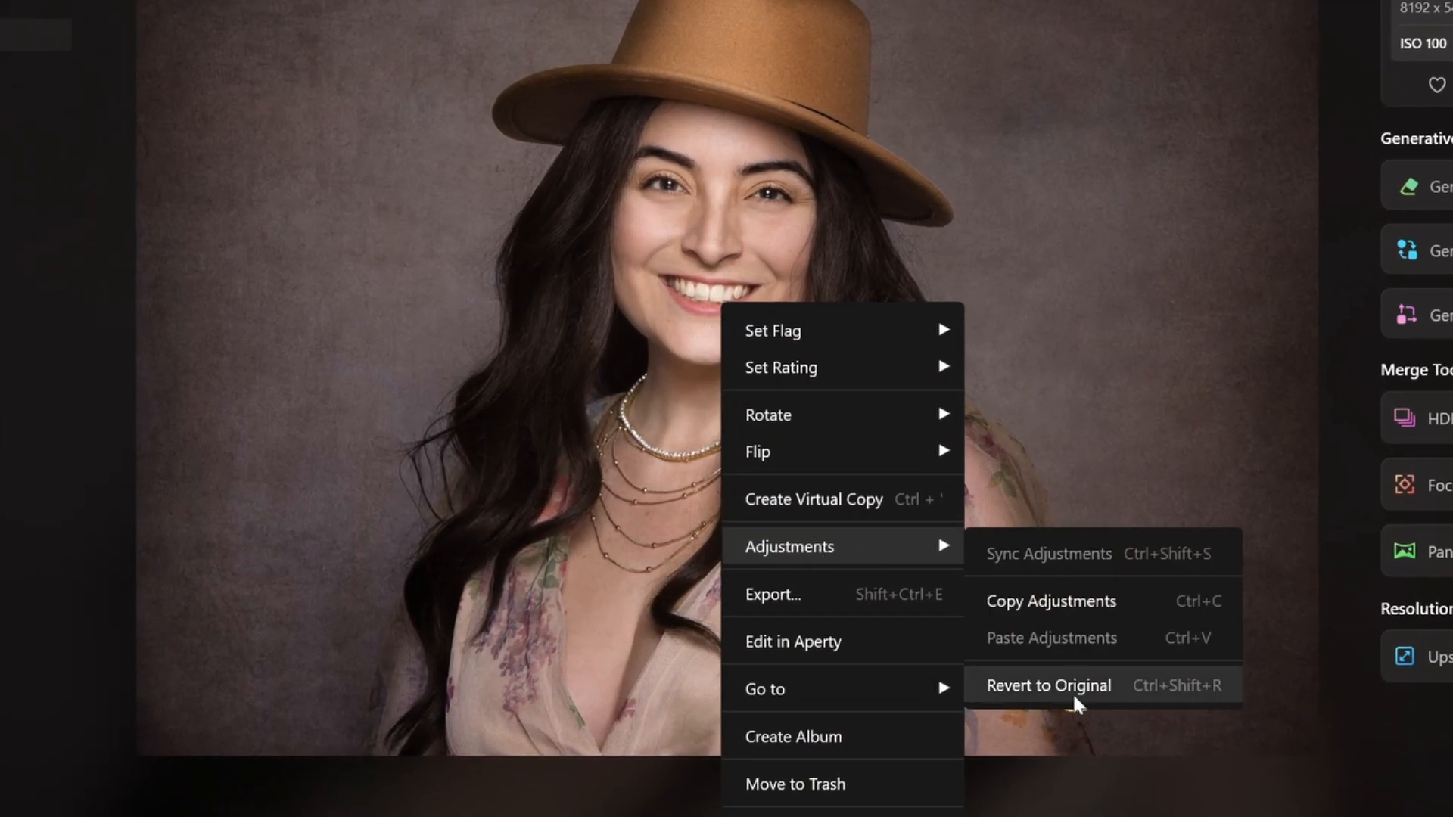
pyautogui.click(1077, 700)
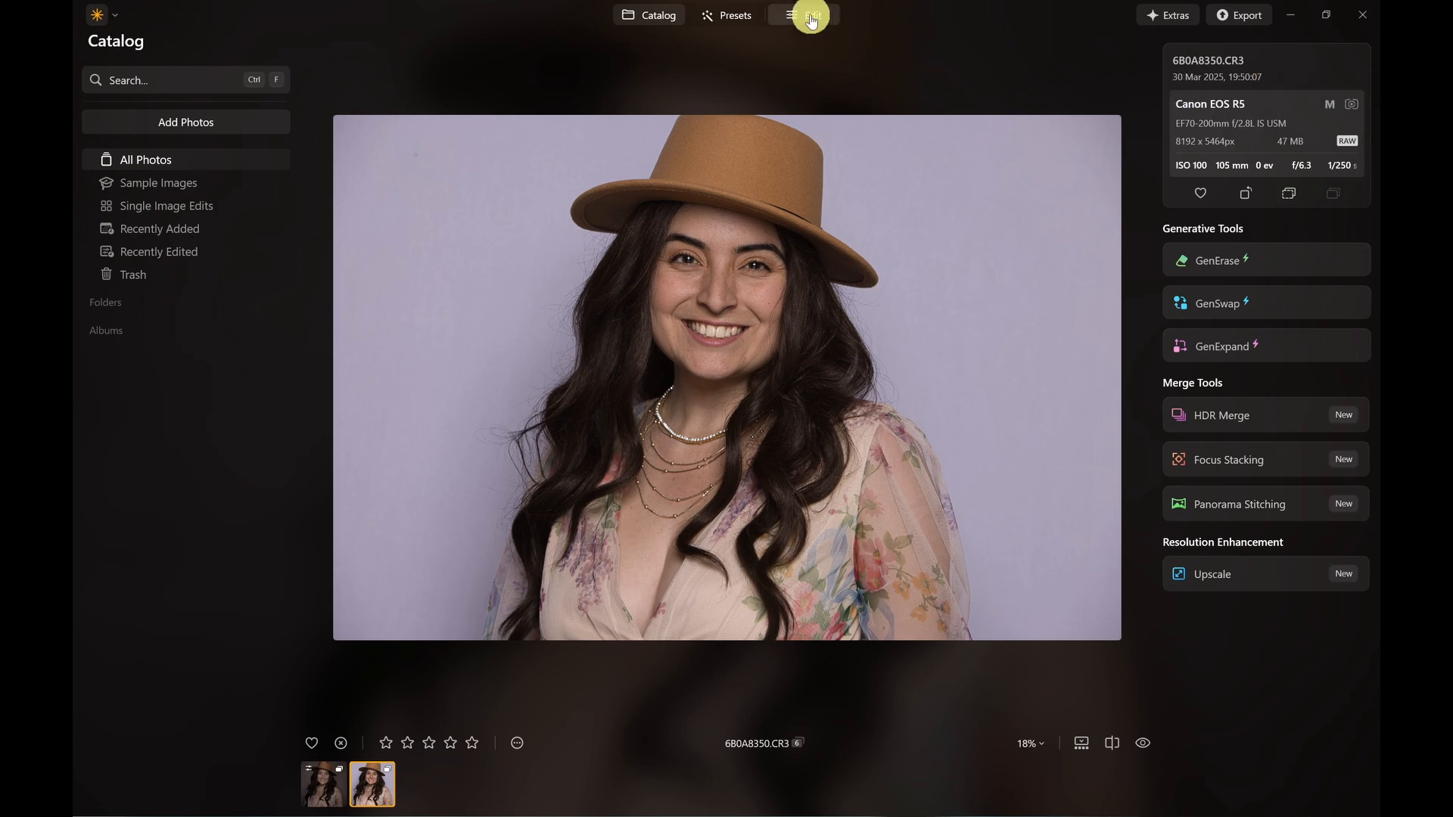
# Step: Check the virtual copy's histogram clipping in the editing workspace and open the photo in Aperty
pyautogui.click(811, 18)
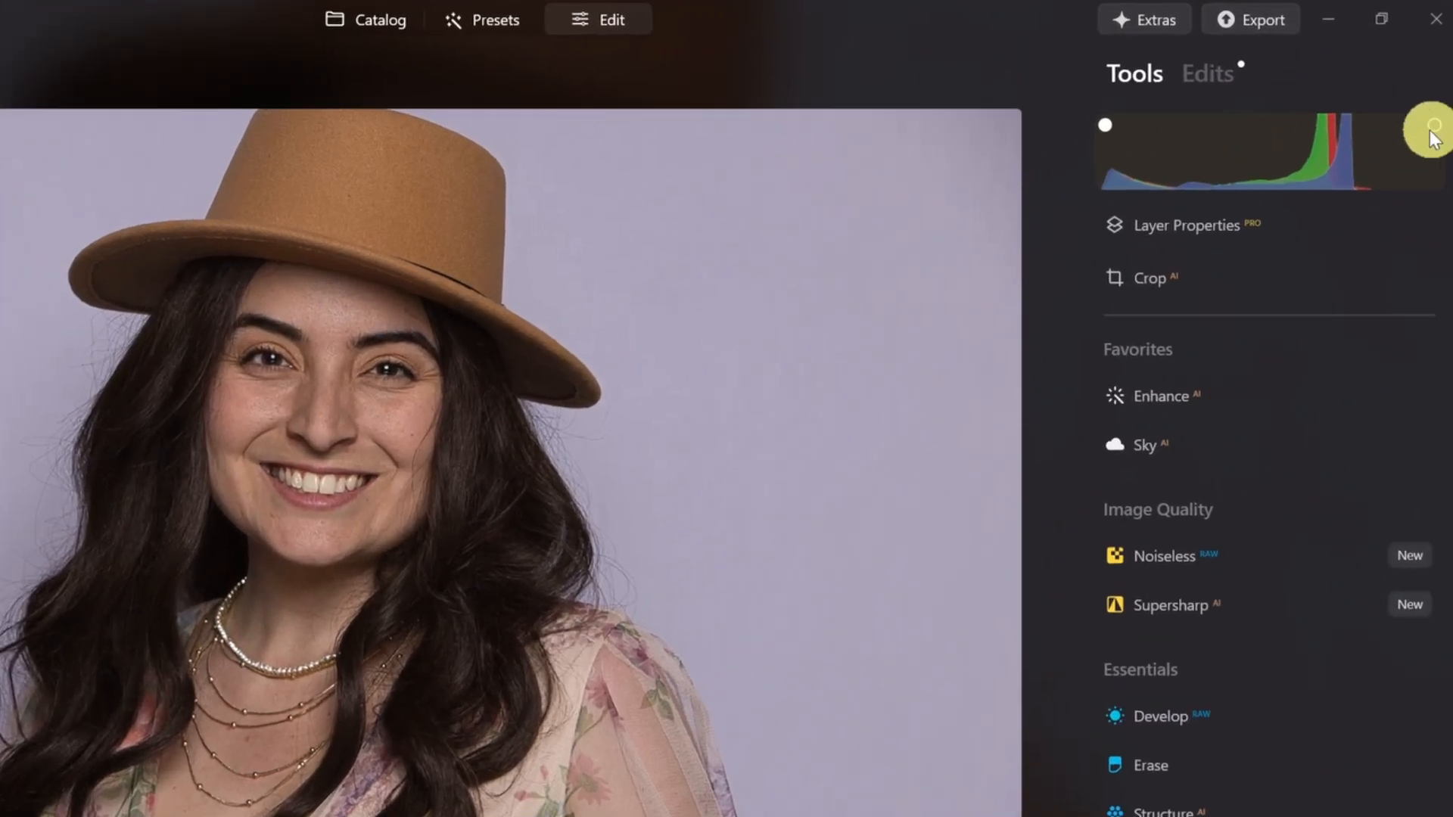
pyautogui.click(1435, 125)
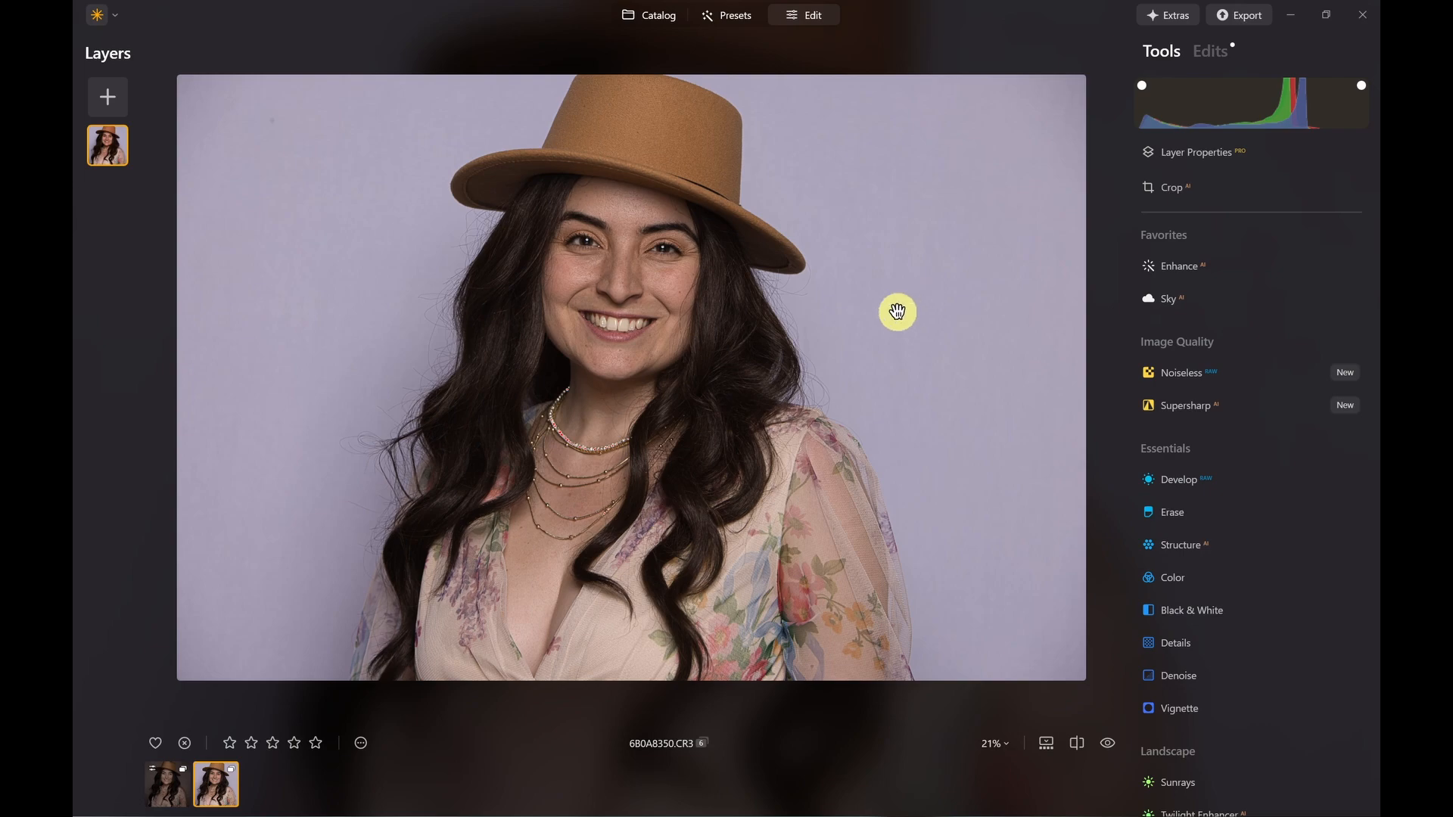
pyautogui.rightClick(882, 307)
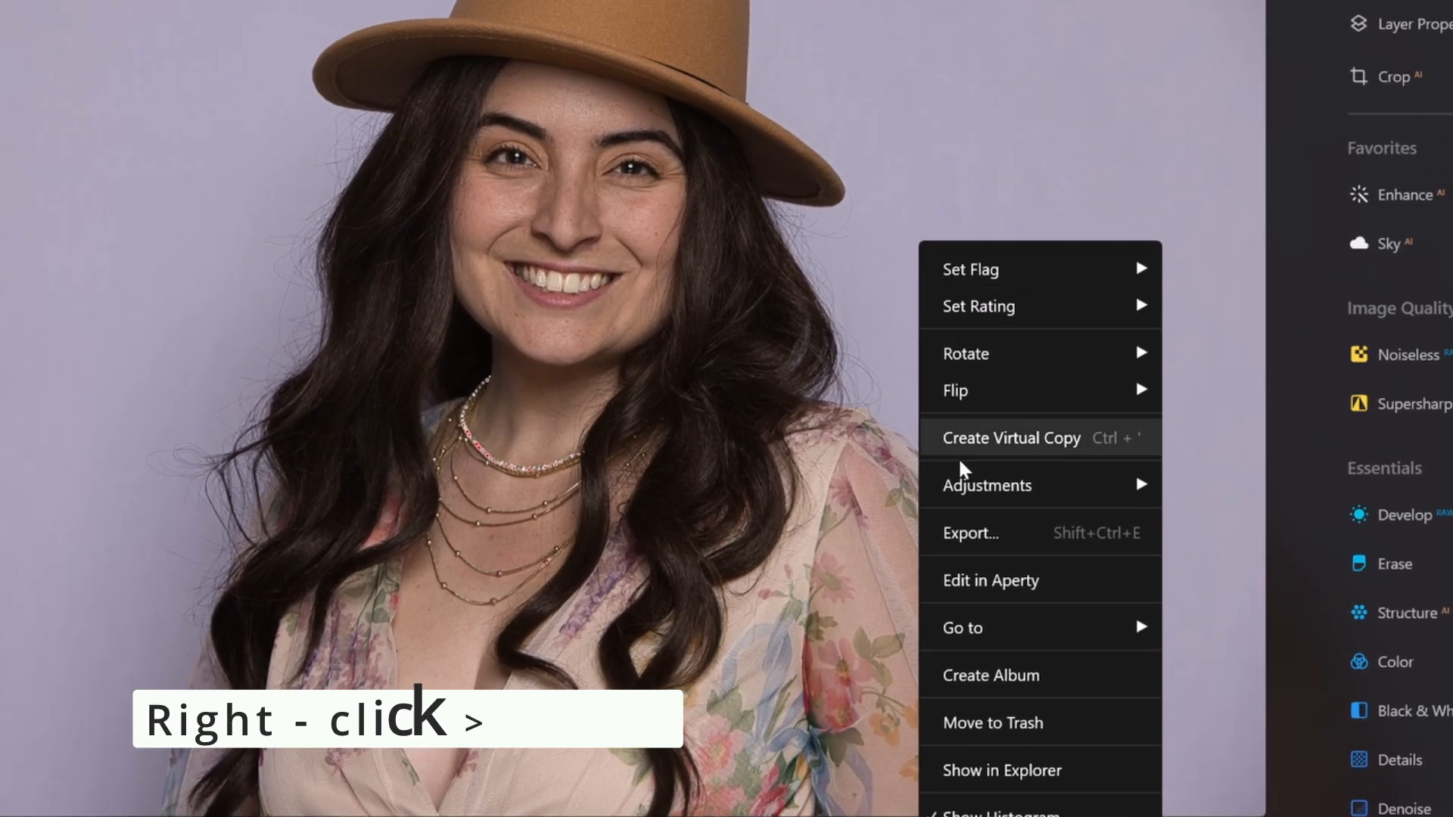
pyautogui.click(981, 582)
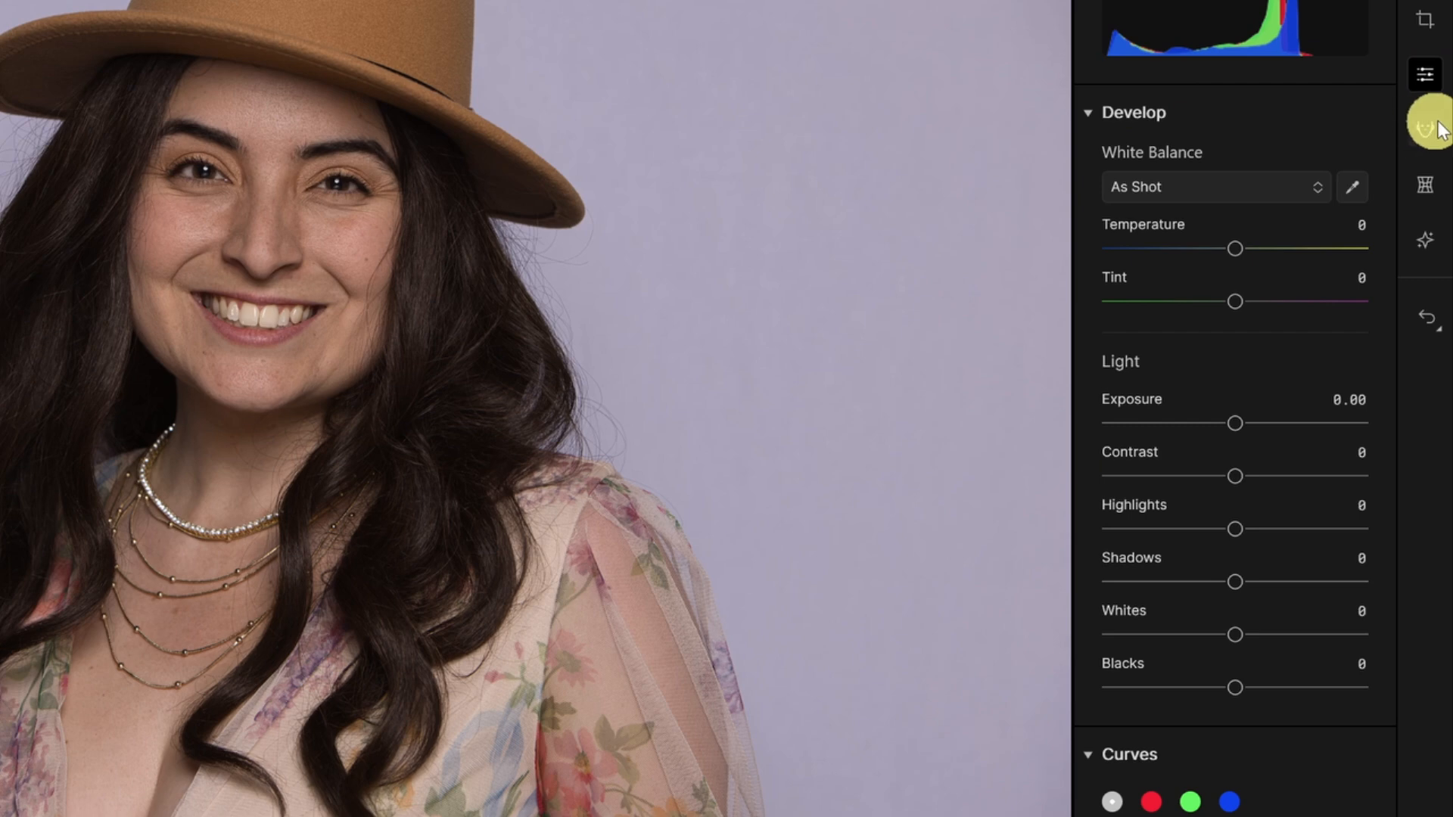
# Step: Retouch the face with Blemish Removal at 48 and Wrinkles Removal at 54, setting Forehead to 0
pyautogui.click(1416, 143)
pyautogui.click(1233, 241)
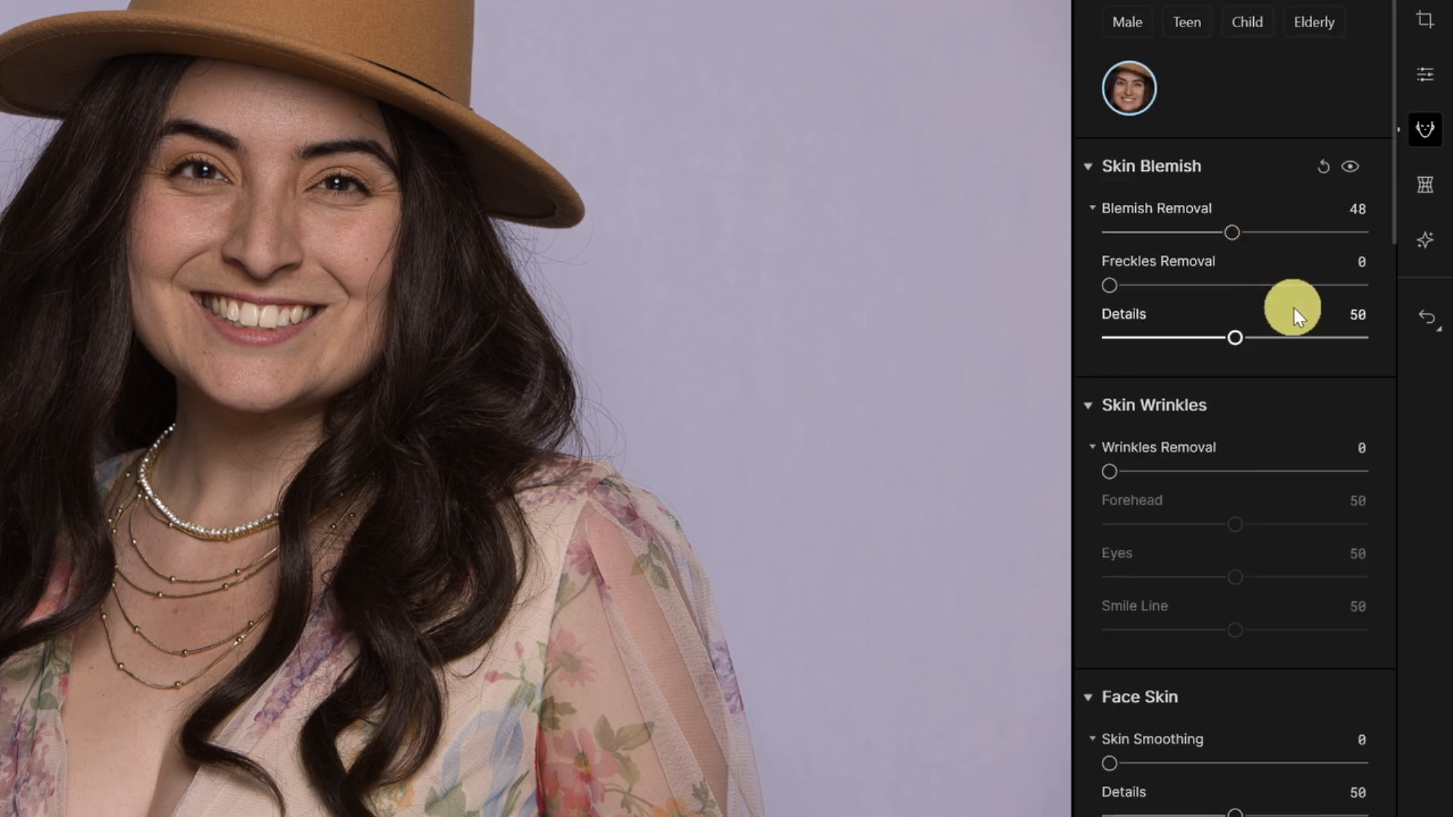
pyautogui.click(1249, 472)
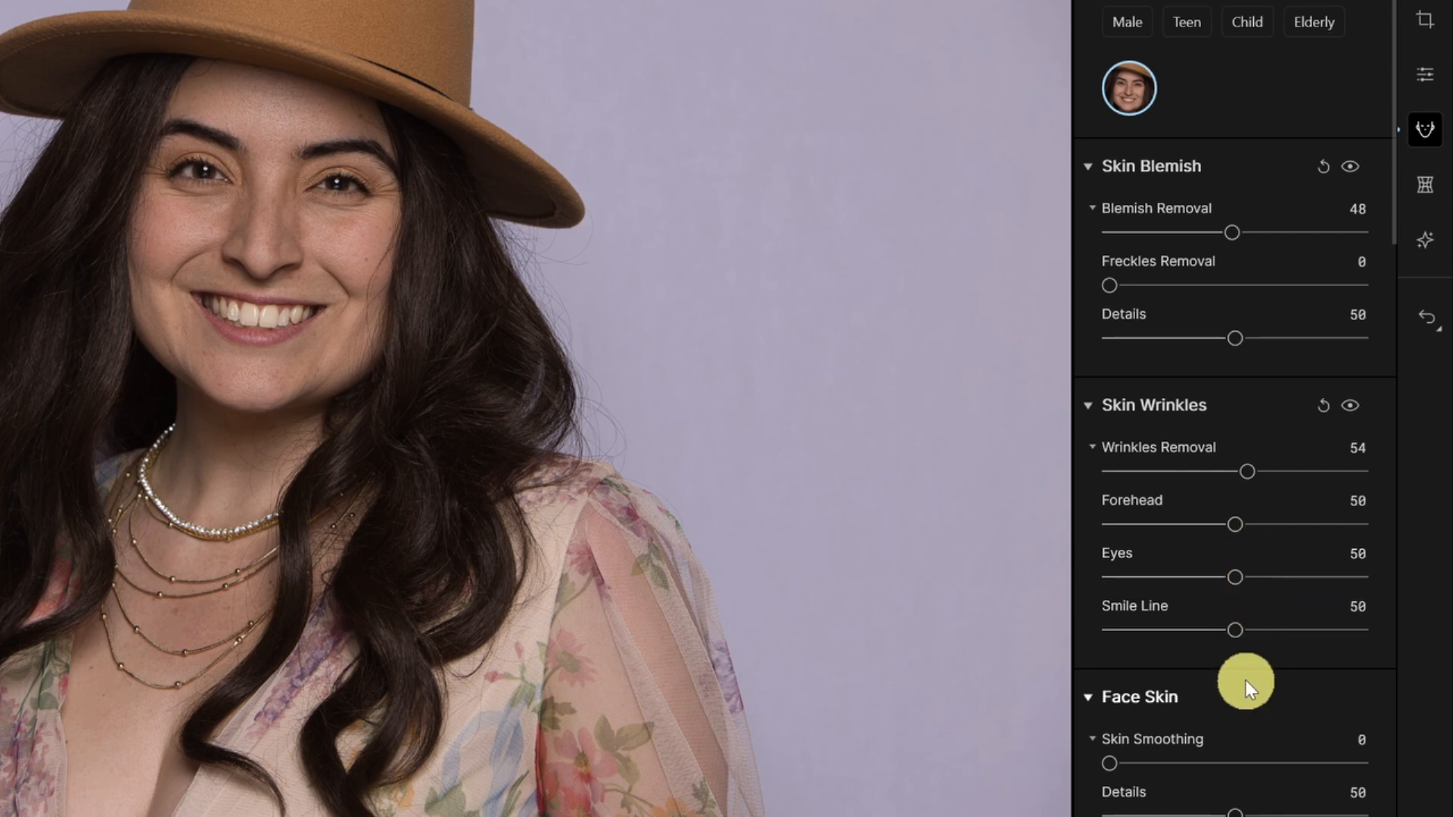
pyautogui.moveTo(1238, 525); pyautogui.dragTo(1058, 534)
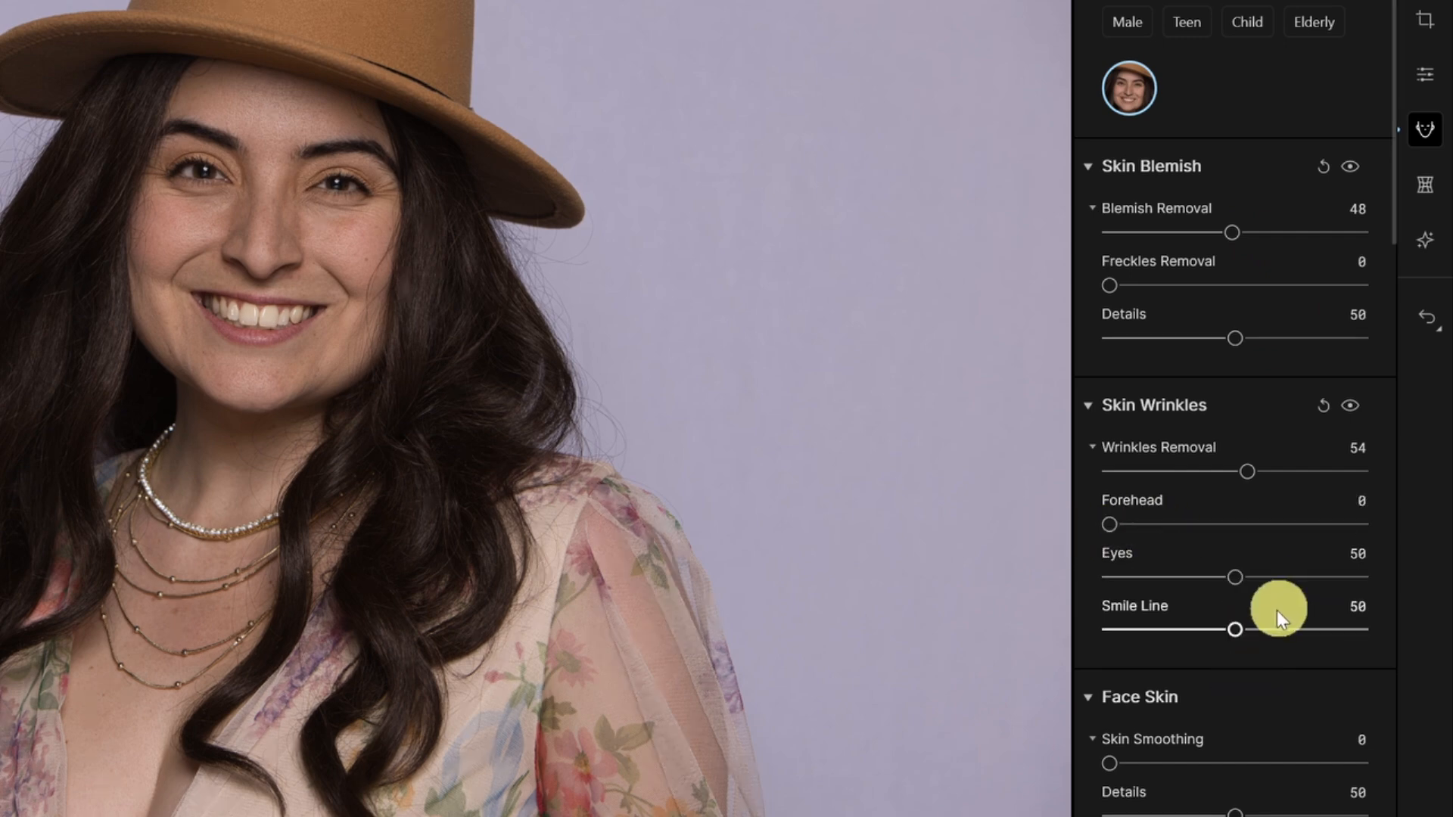
# Step: Set the face's Skin Smoothing to 50 and Dark Circles Removal to 46
pyautogui.scroll(-3, 1277, 610)
pyautogui.scroll(-3, 1276, 614)
pyautogui.click(1237, 489)
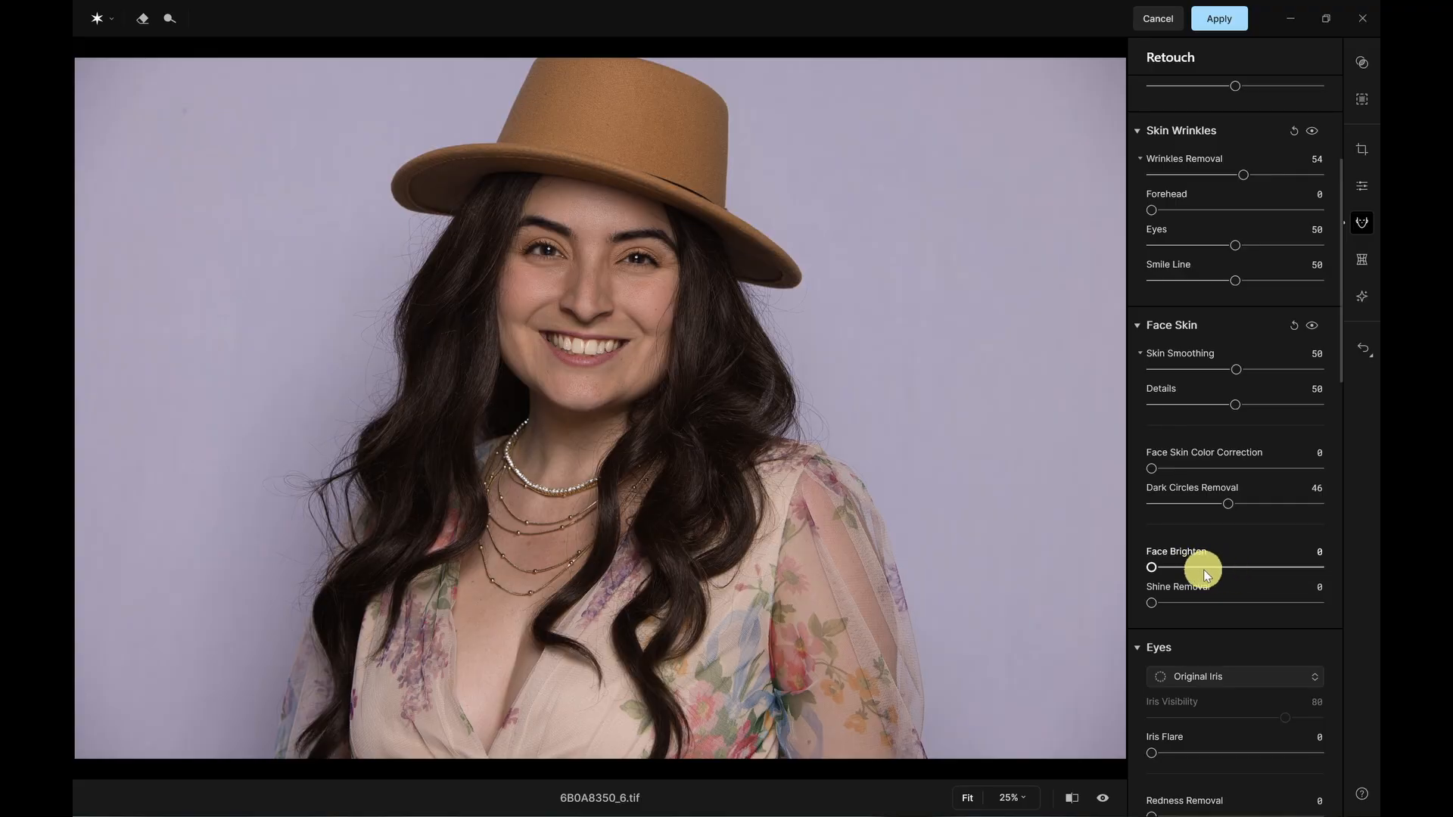
# Step: Try brightening the face with Face Brighten at 27 and return the setting to 0
pyautogui.click(1197, 567)
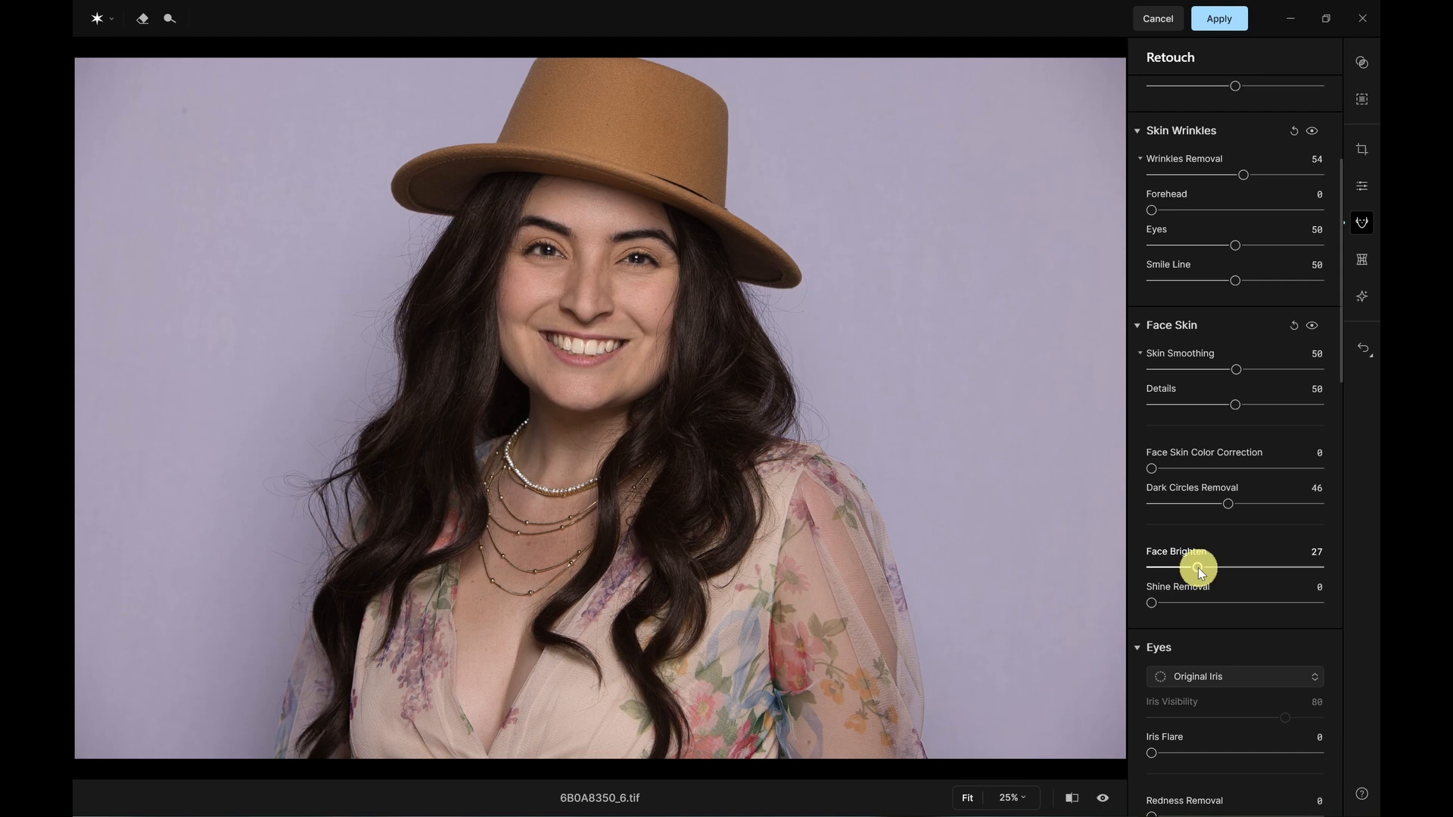
pyautogui.click(1208, 569)
pyautogui.moveTo(1202, 567); pyautogui.dragTo(1115, 578)
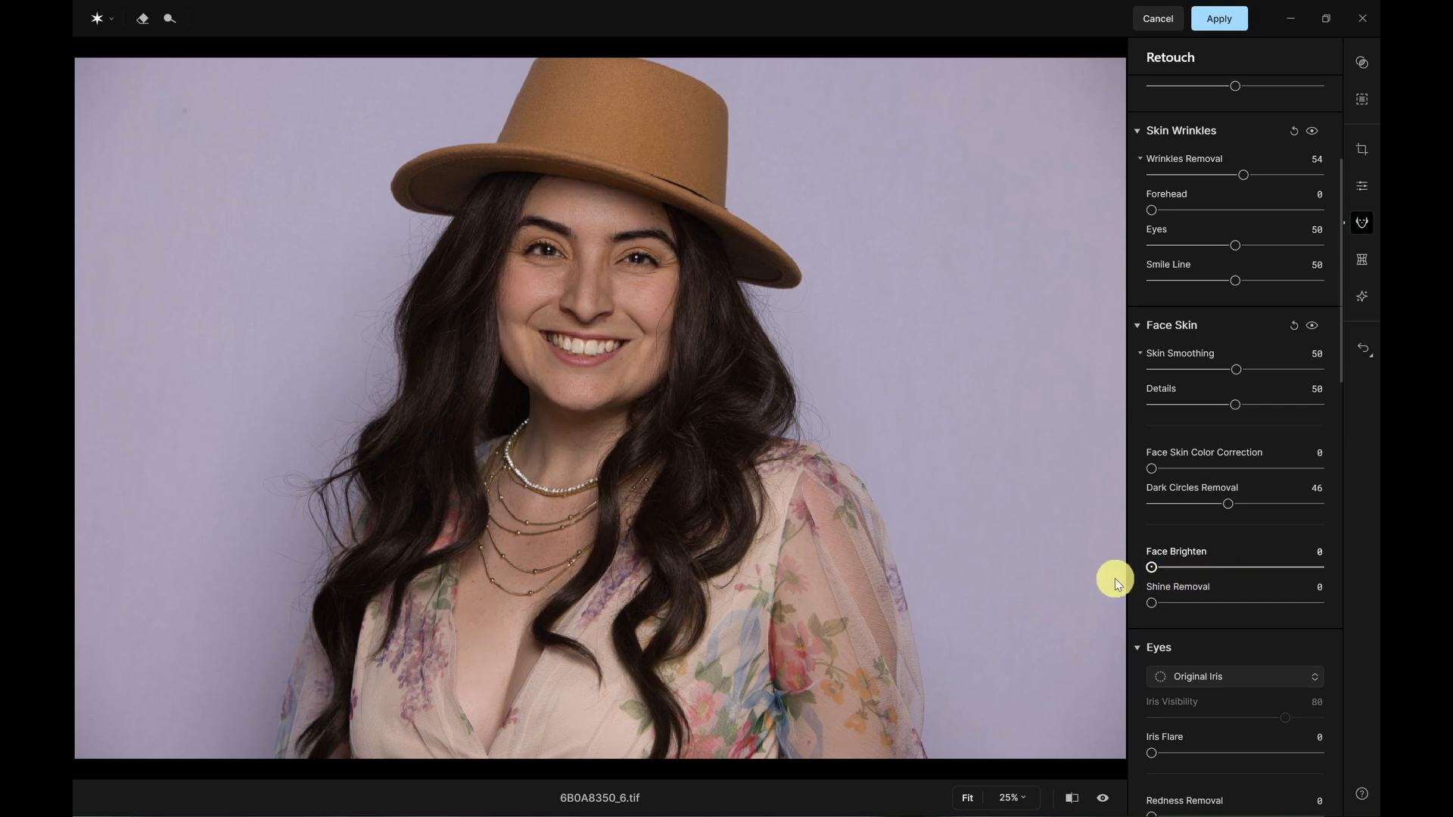
# Step: Enhance the eyes with Iris Flare at 36, Eye Whitening at 20 and Eye Enhancement at 33
pyautogui.scroll(-3, 1207, 608)
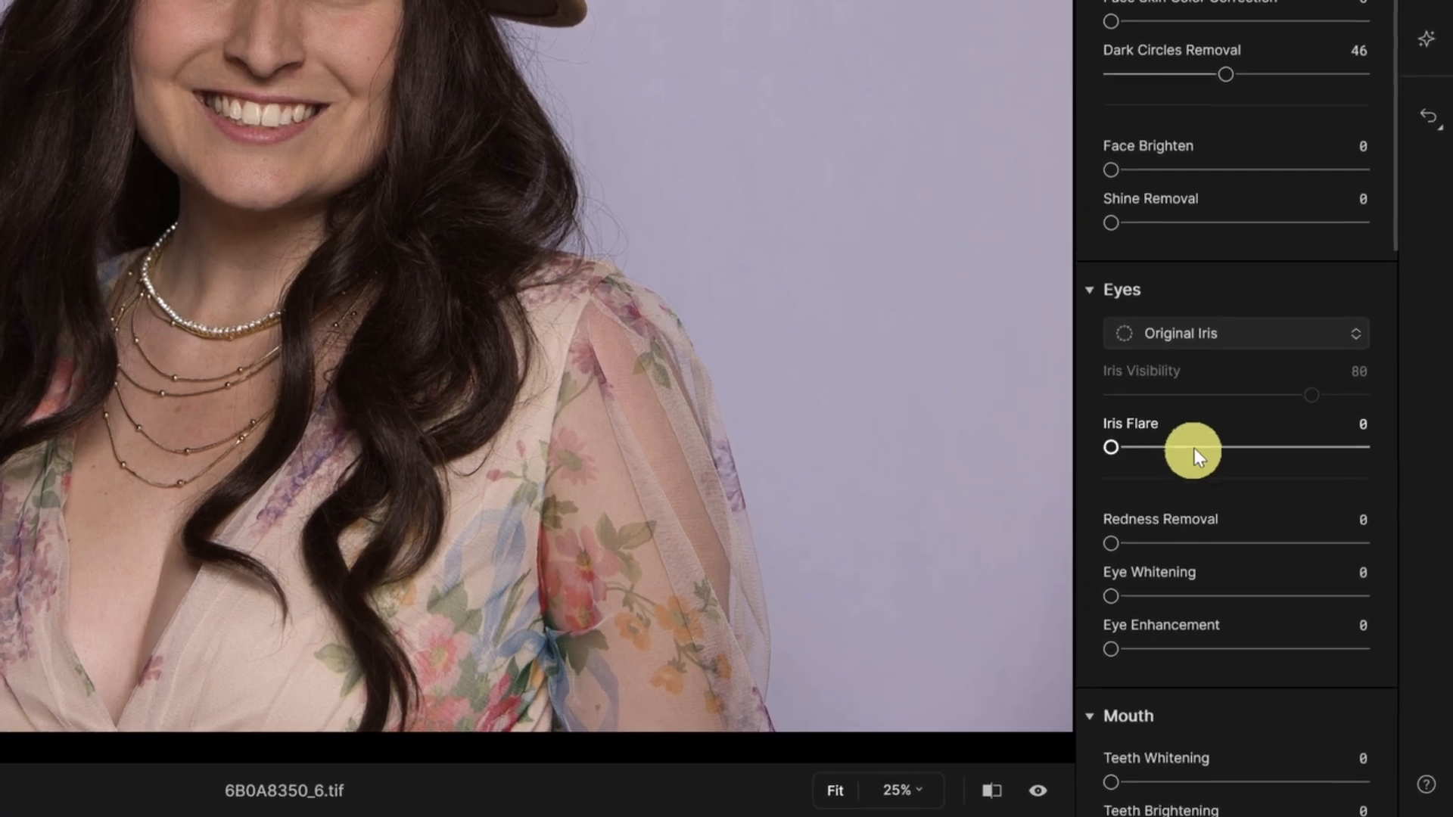
pyautogui.click(1204, 447)
pyautogui.click(1161, 596)
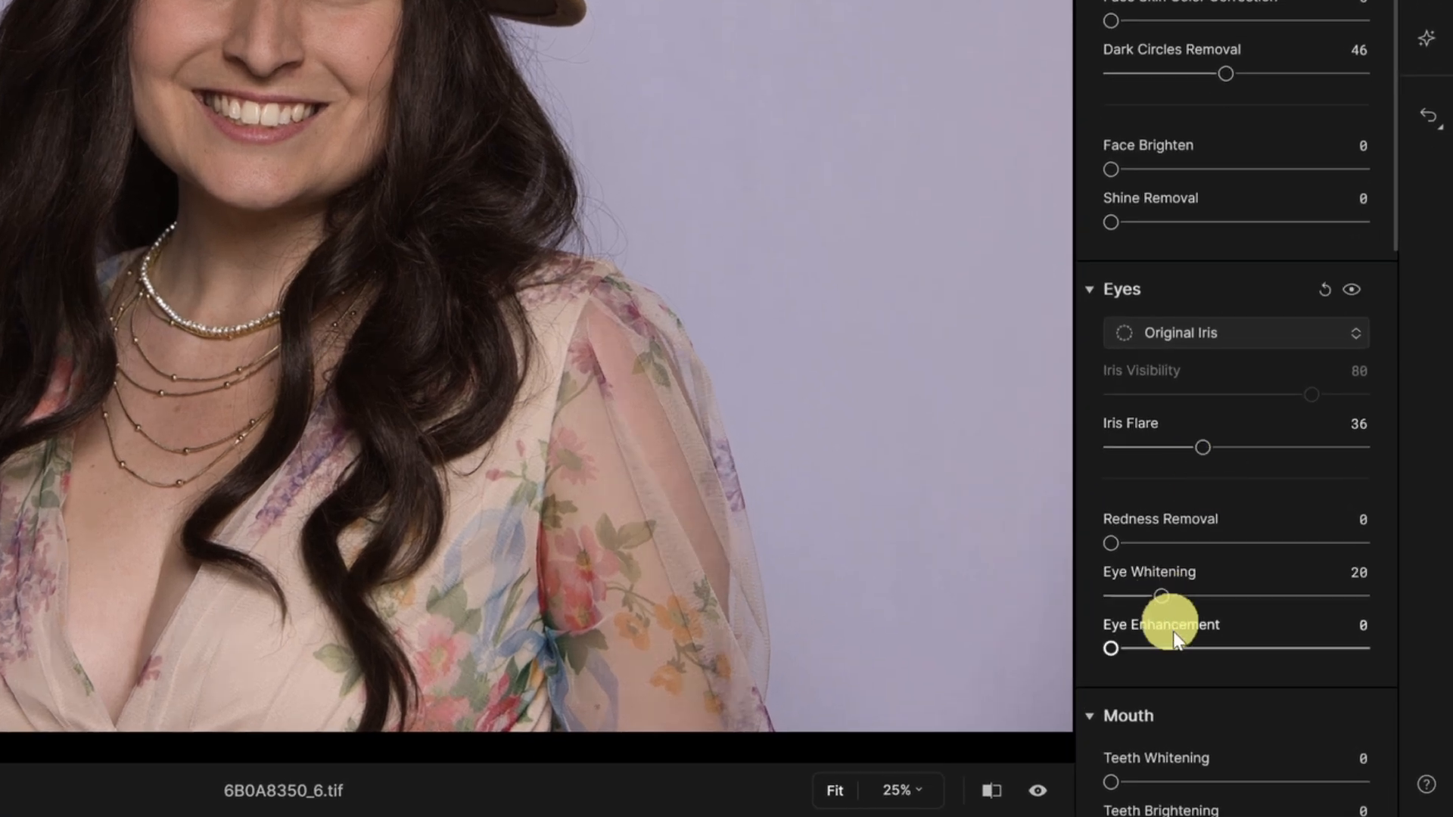
pyautogui.click(1193, 652)
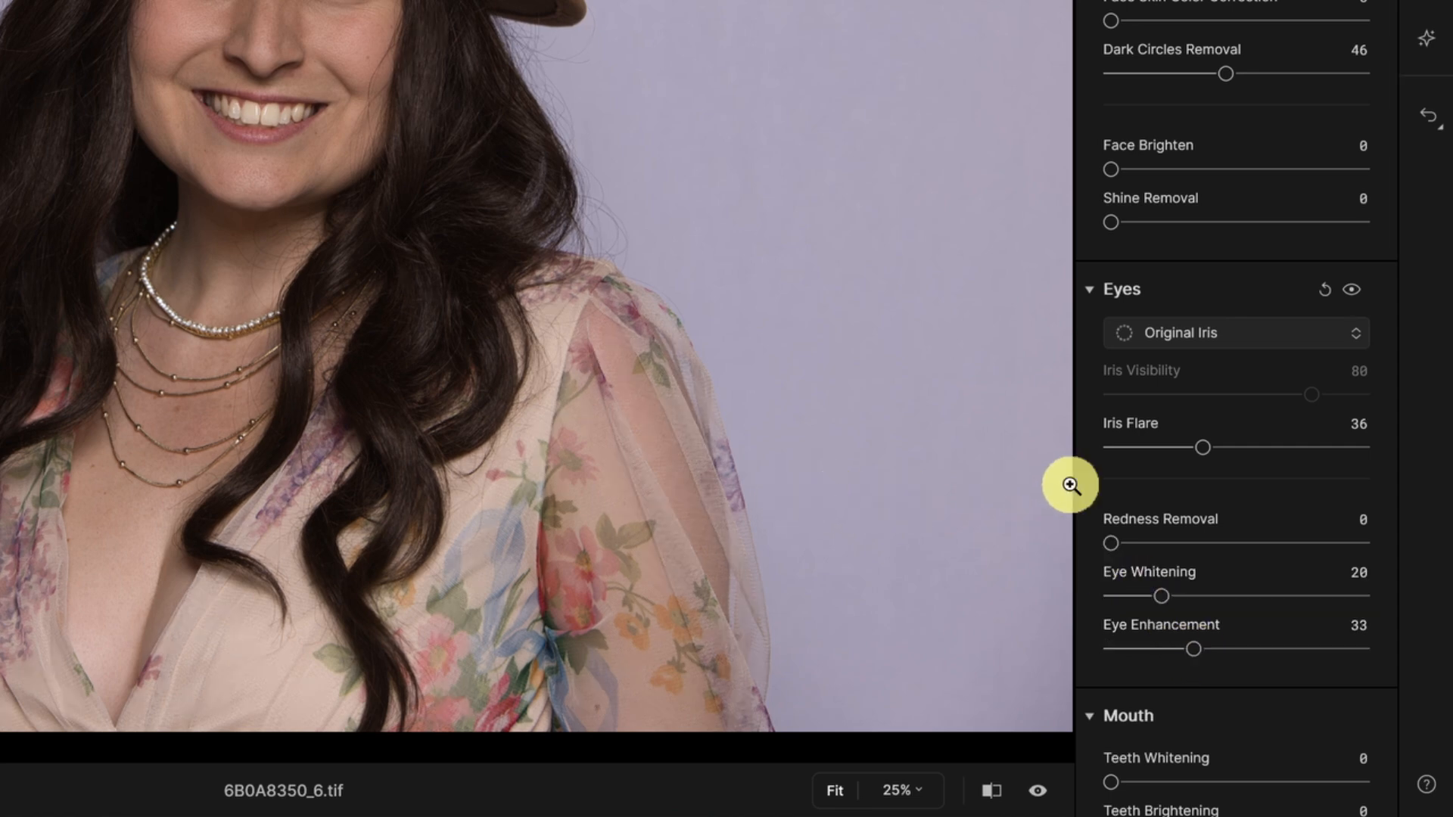
# Step: View the portrait at 50% and compare the face before and after the retouching
pyautogui.scroll(-5, 1171, 475)
pyautogui.click(902, 790)
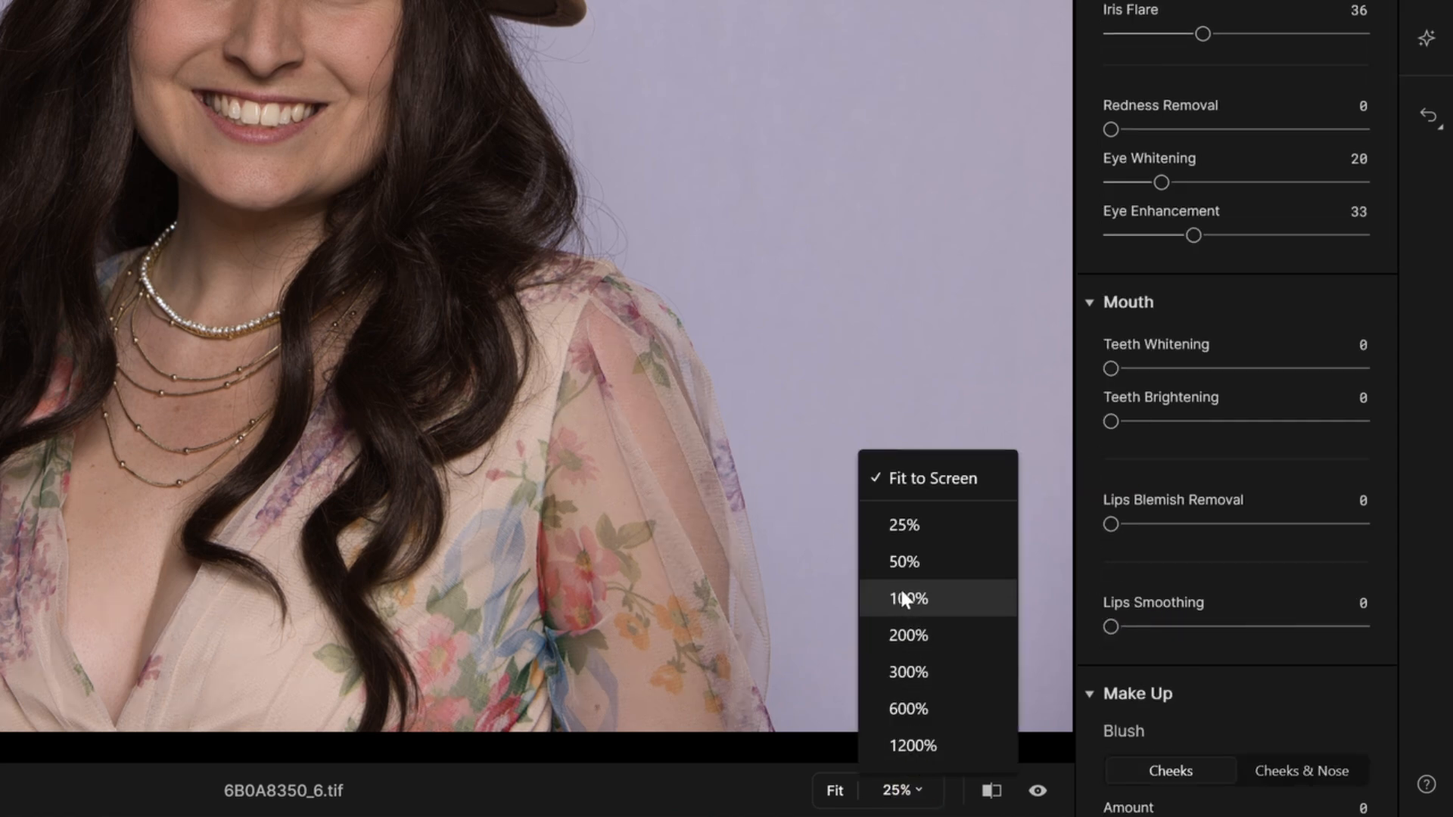
pyautogui.click(901, 567)
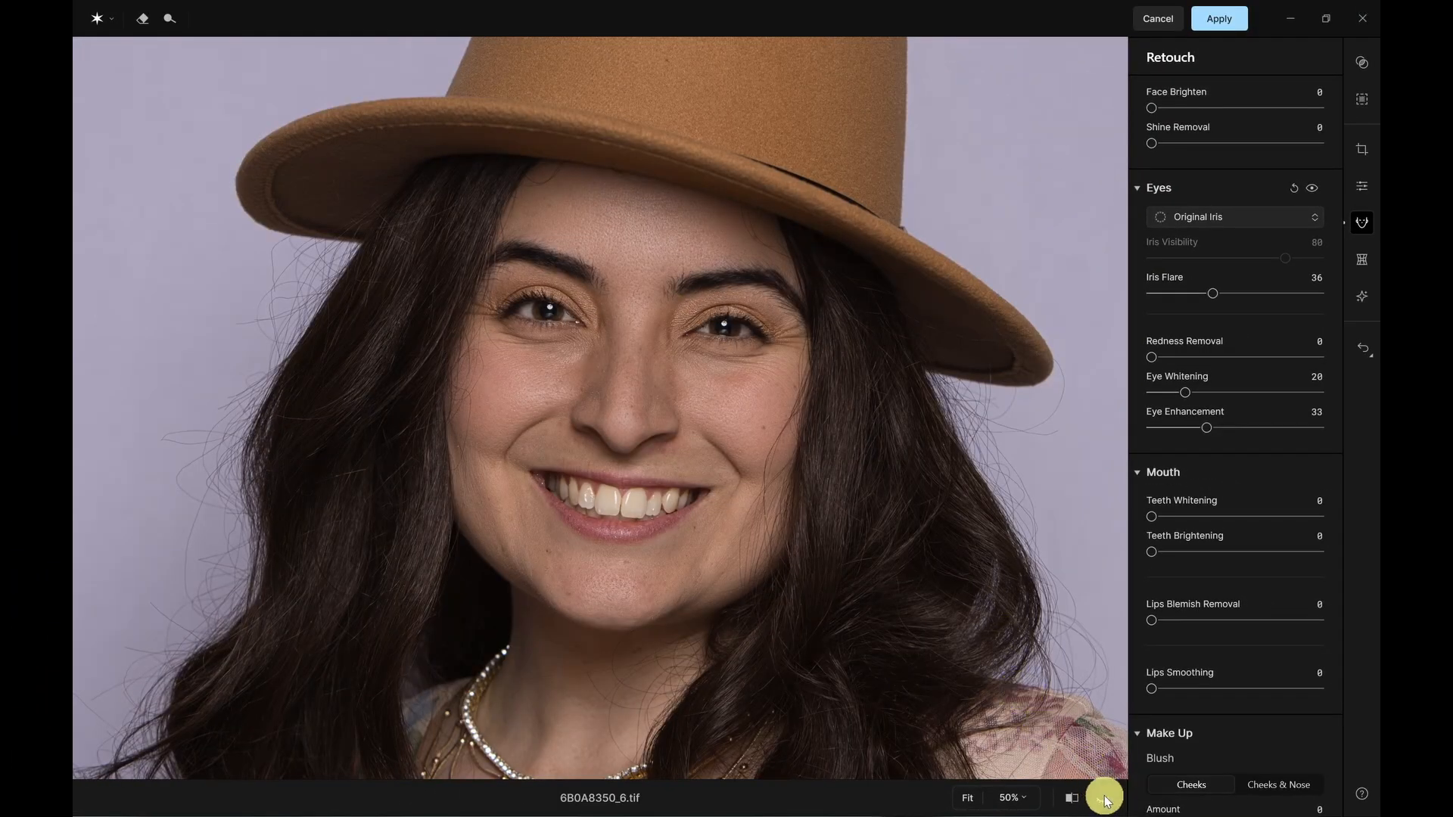
pyautogui.click(1103, 799)
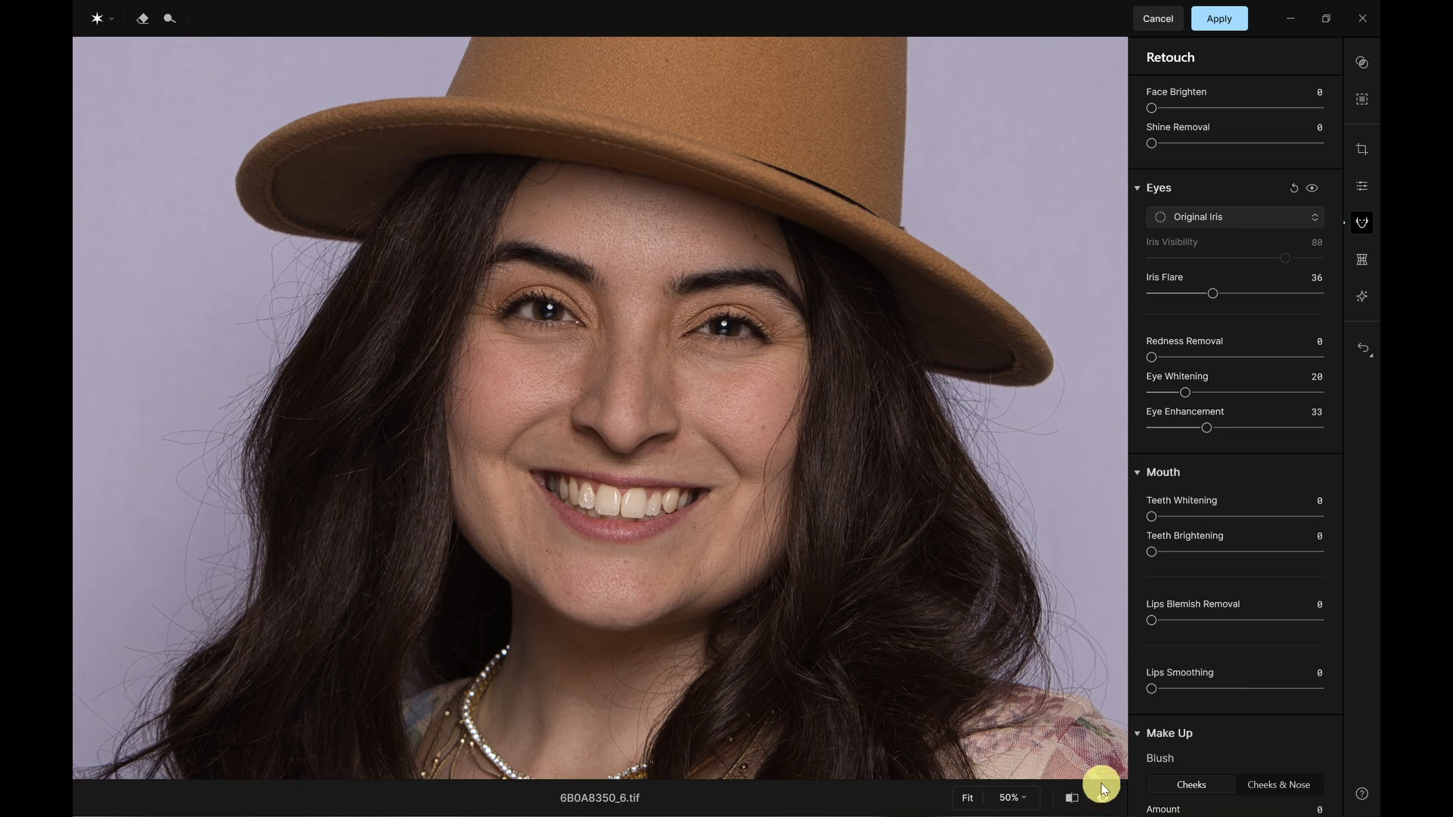
# Step: Set Teeth Whitening to 18 and raise Lips Smoothing to its maximum
pyautogui.moveTo(1151, 516); pyautogui.dragTo(1183, 515)
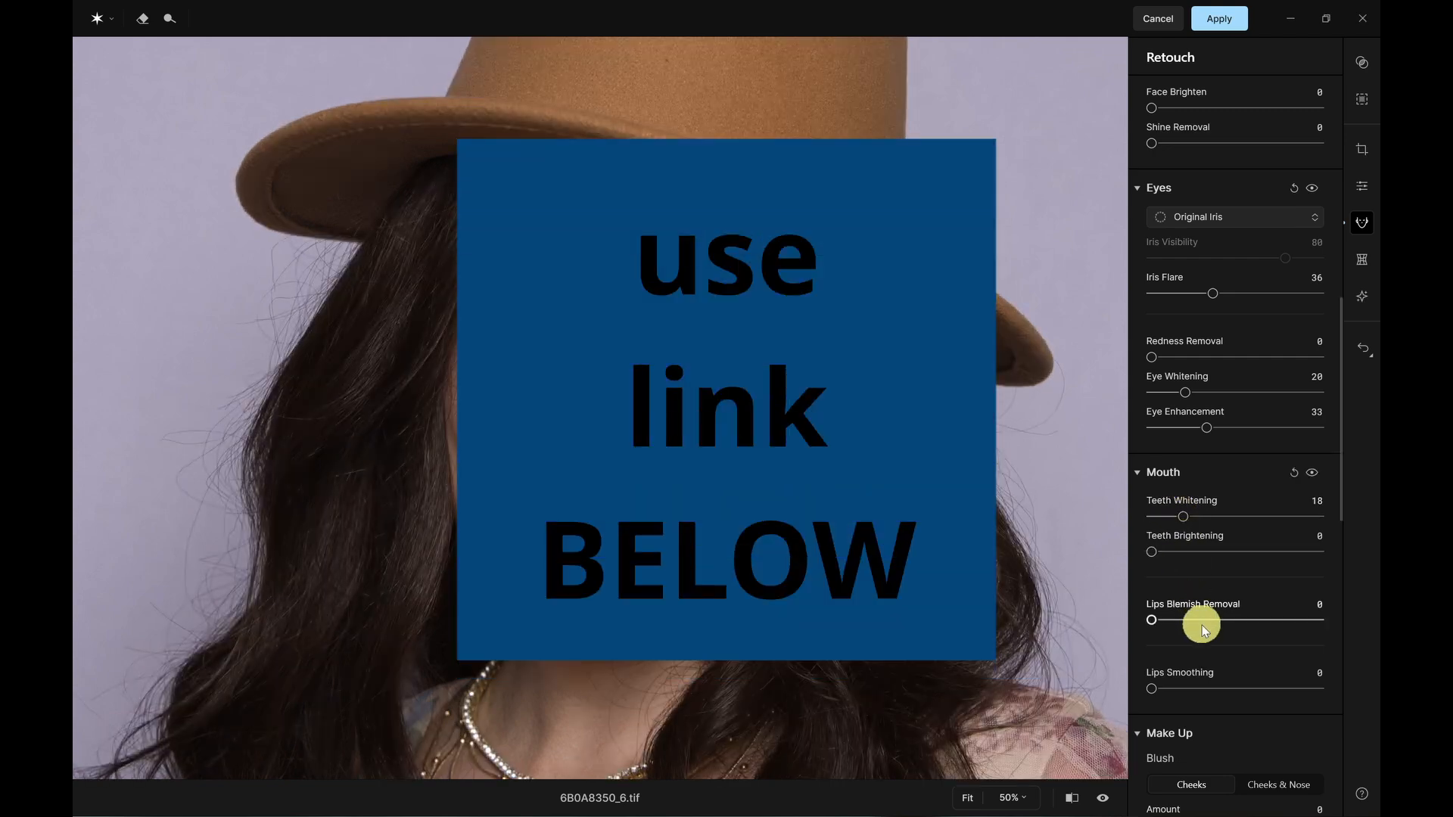
pyautogui.scroll(-2, 1232, 638)
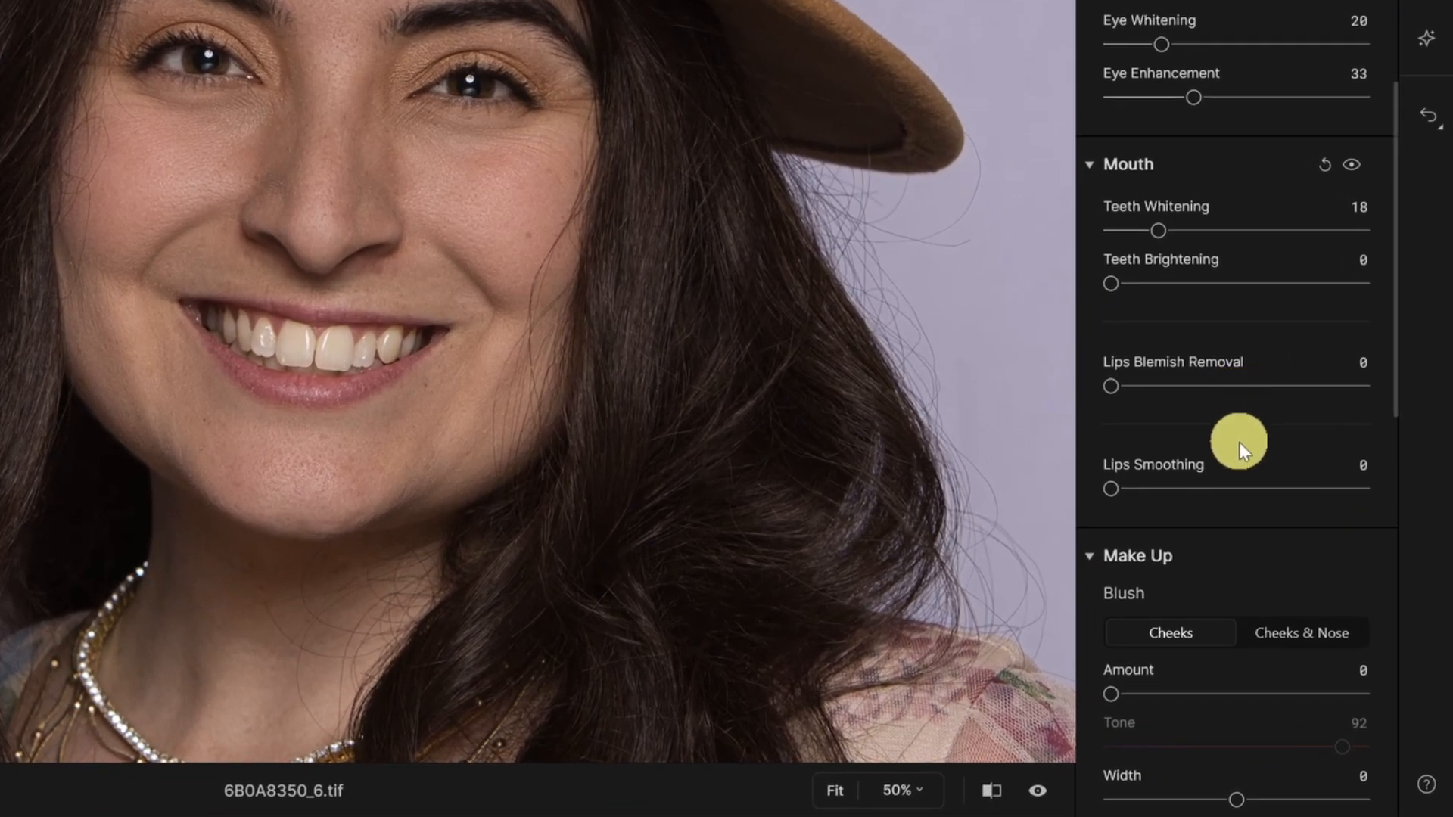
pyautogui.moveTo(1115, 484); pyautogui.dragTo(1373, 492)
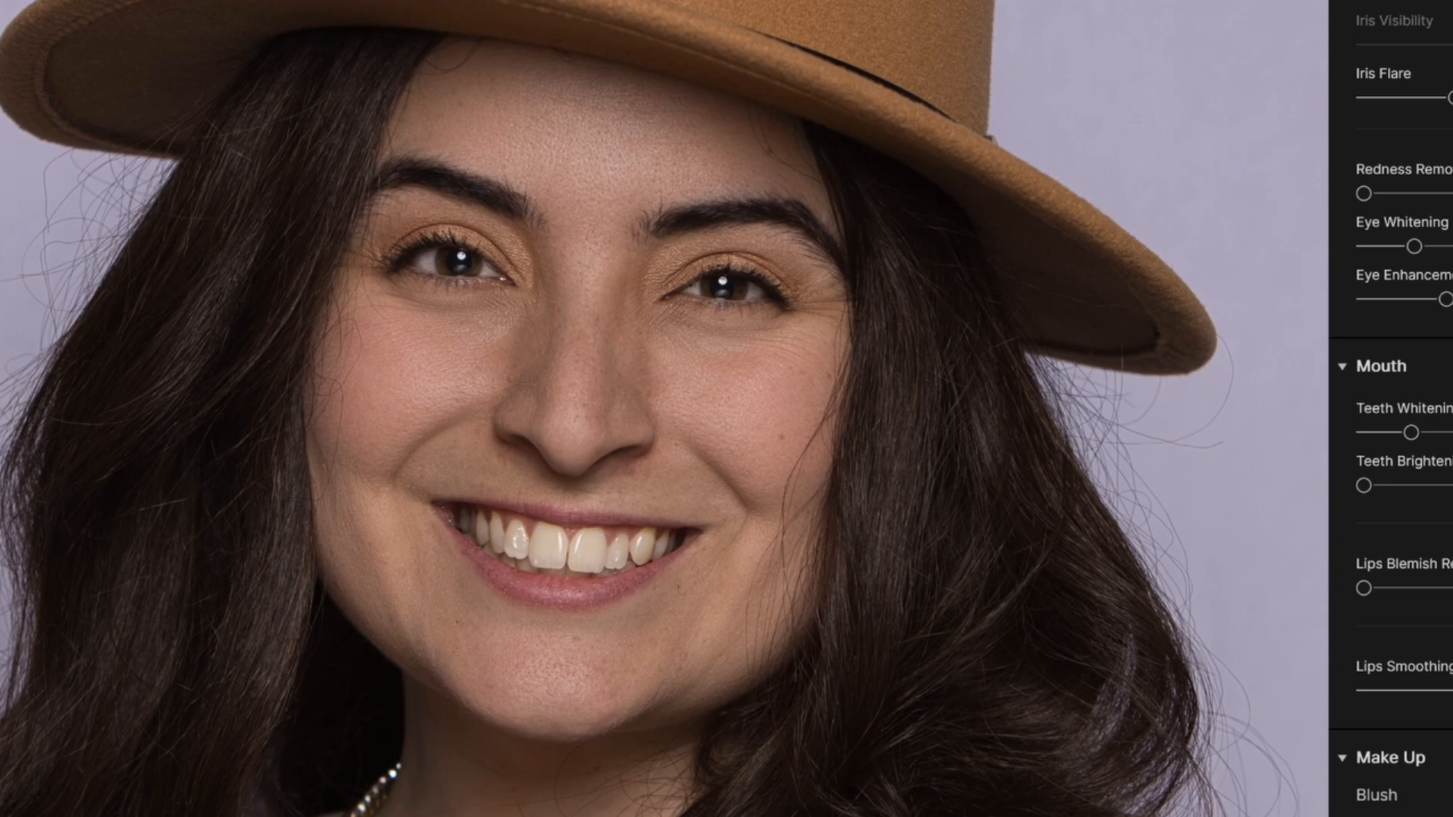
# Step: Set the makeup Contour and Highlights amounts to 50 each and compare the result with the original
pyautogui.scroll(-8, 1442, 731)
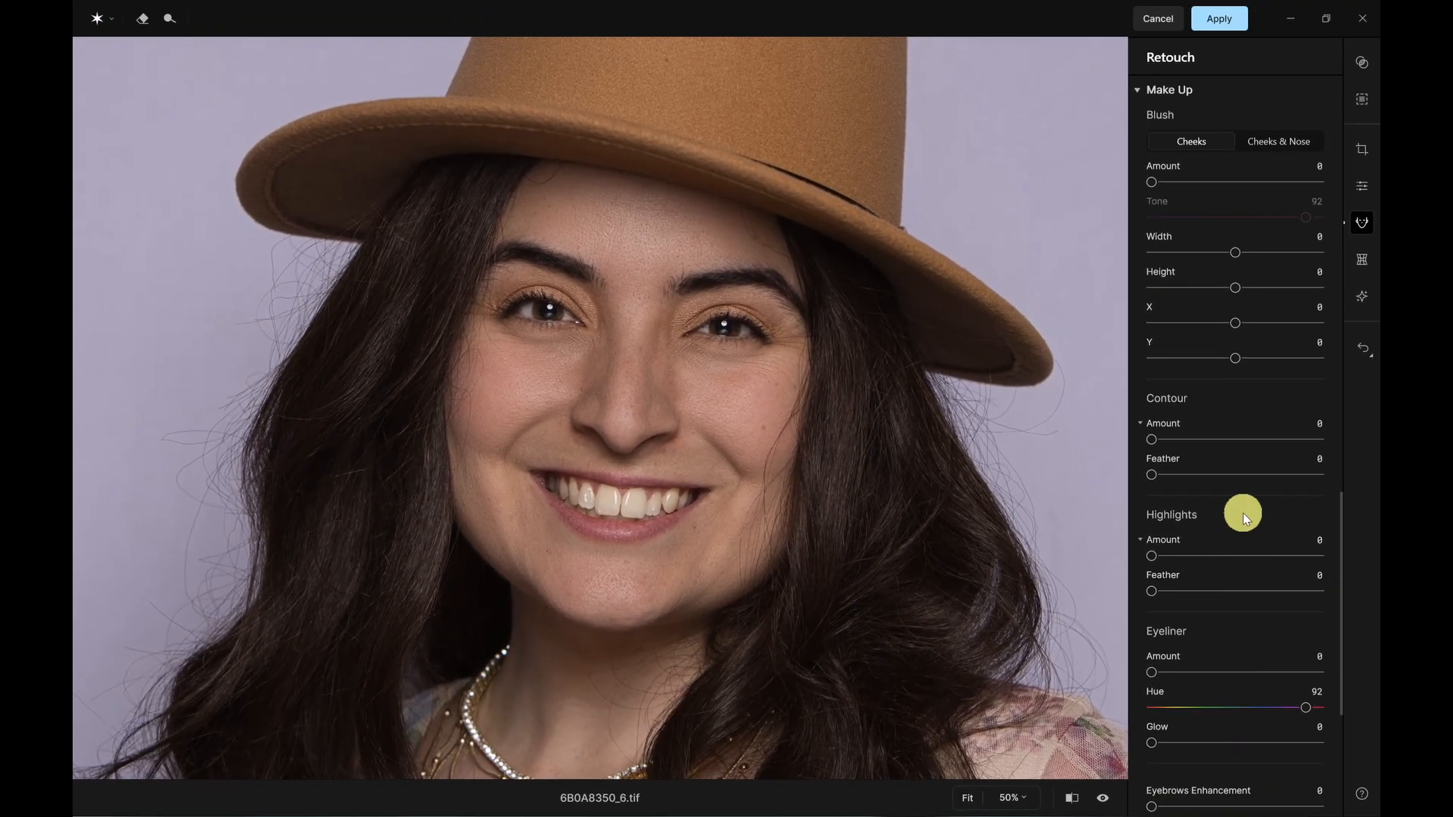
pyautogui.click(1231, 440)
pyautogui.click(1233, 561)
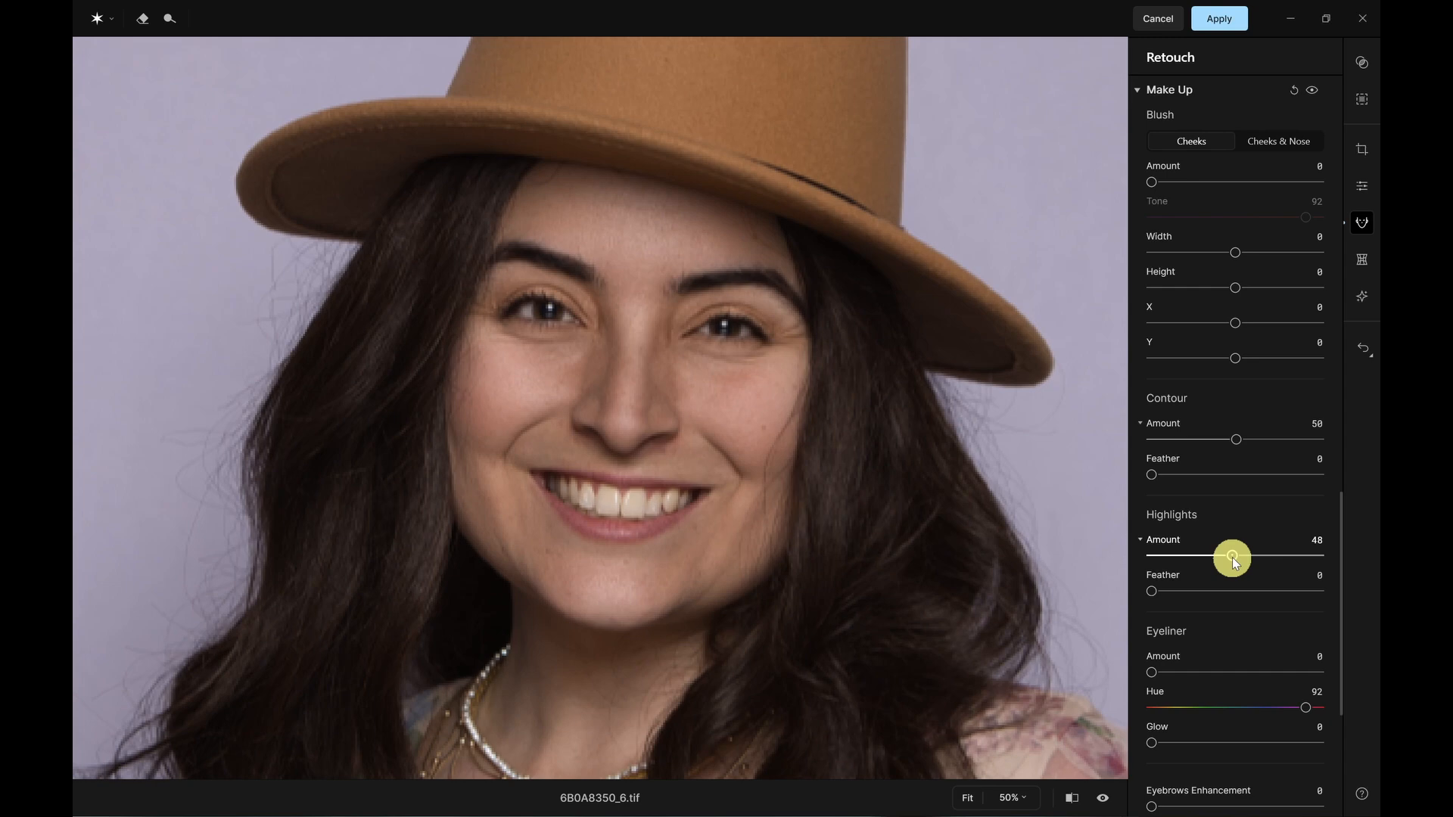
pyautogui.moveTo(1233, 562); pyautogui.dragTo(1236, 564)
pyautogui.click(1102, 801)
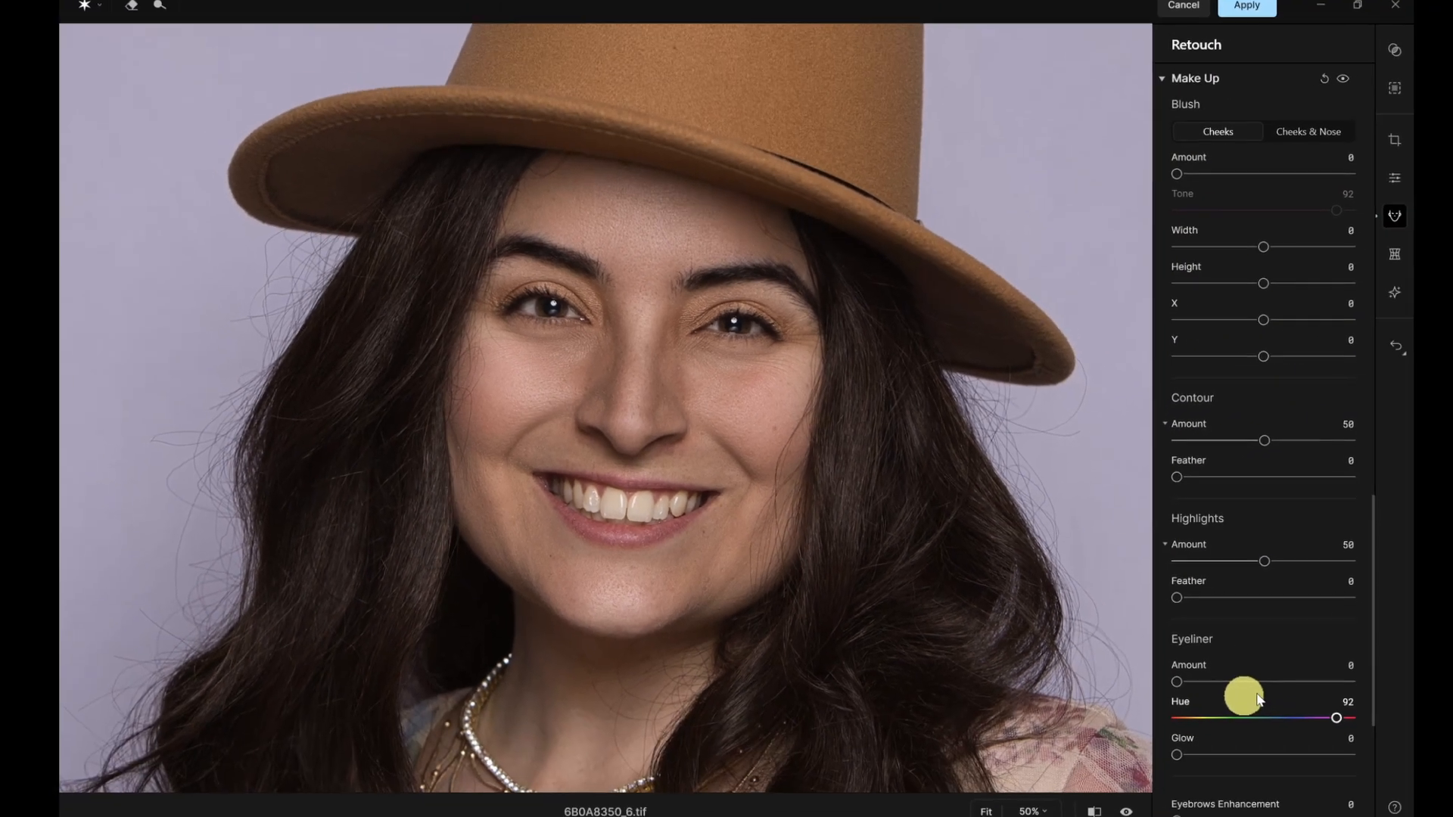
# Step: Set Eyebrows Enhancement to 16 and the lips' Saturation to 31, Tone to 31 and Darkening to 15
pyautogui.scroll(-4, 1242, 694)
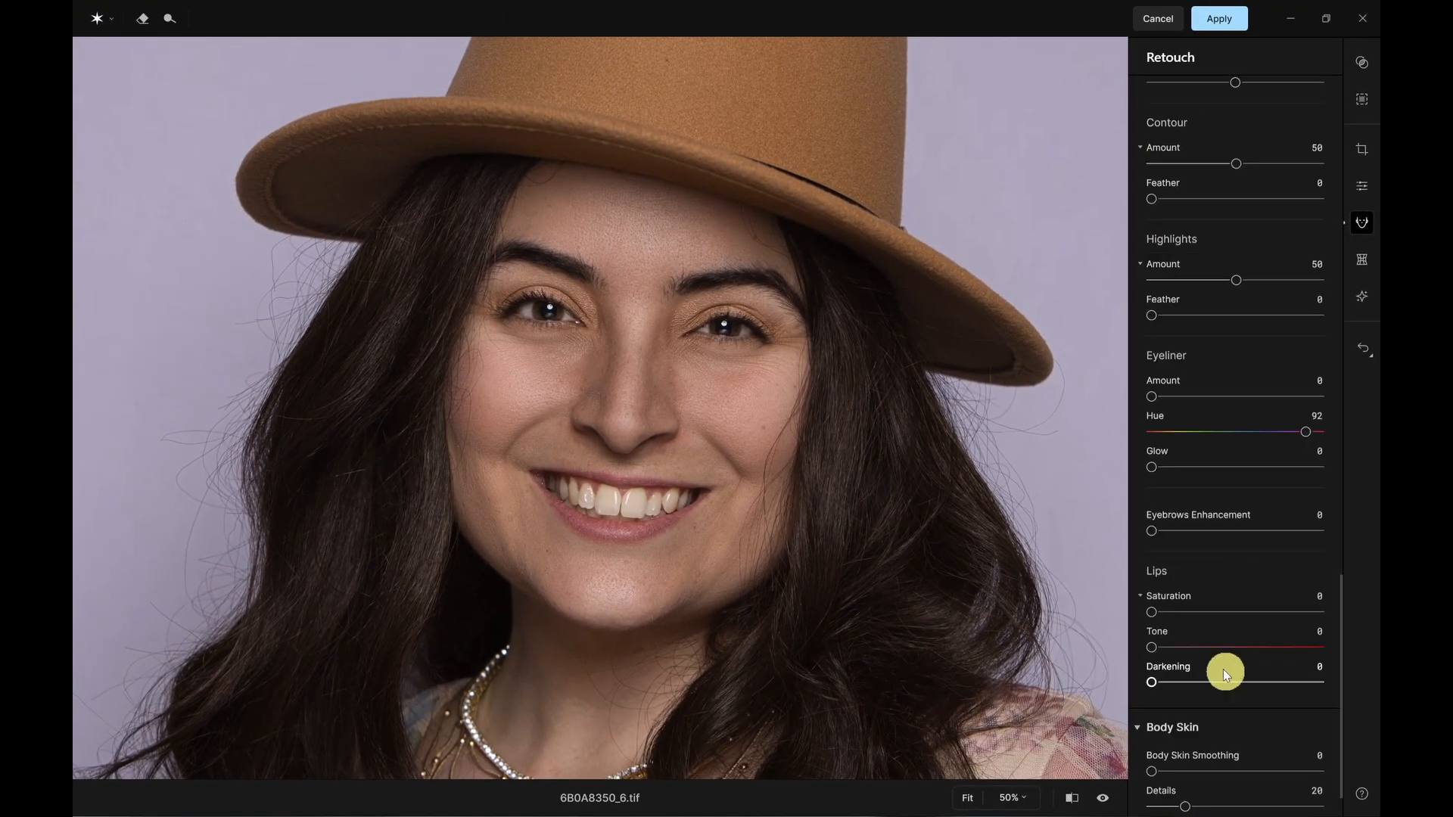
pyautogui.click(1179, 532)
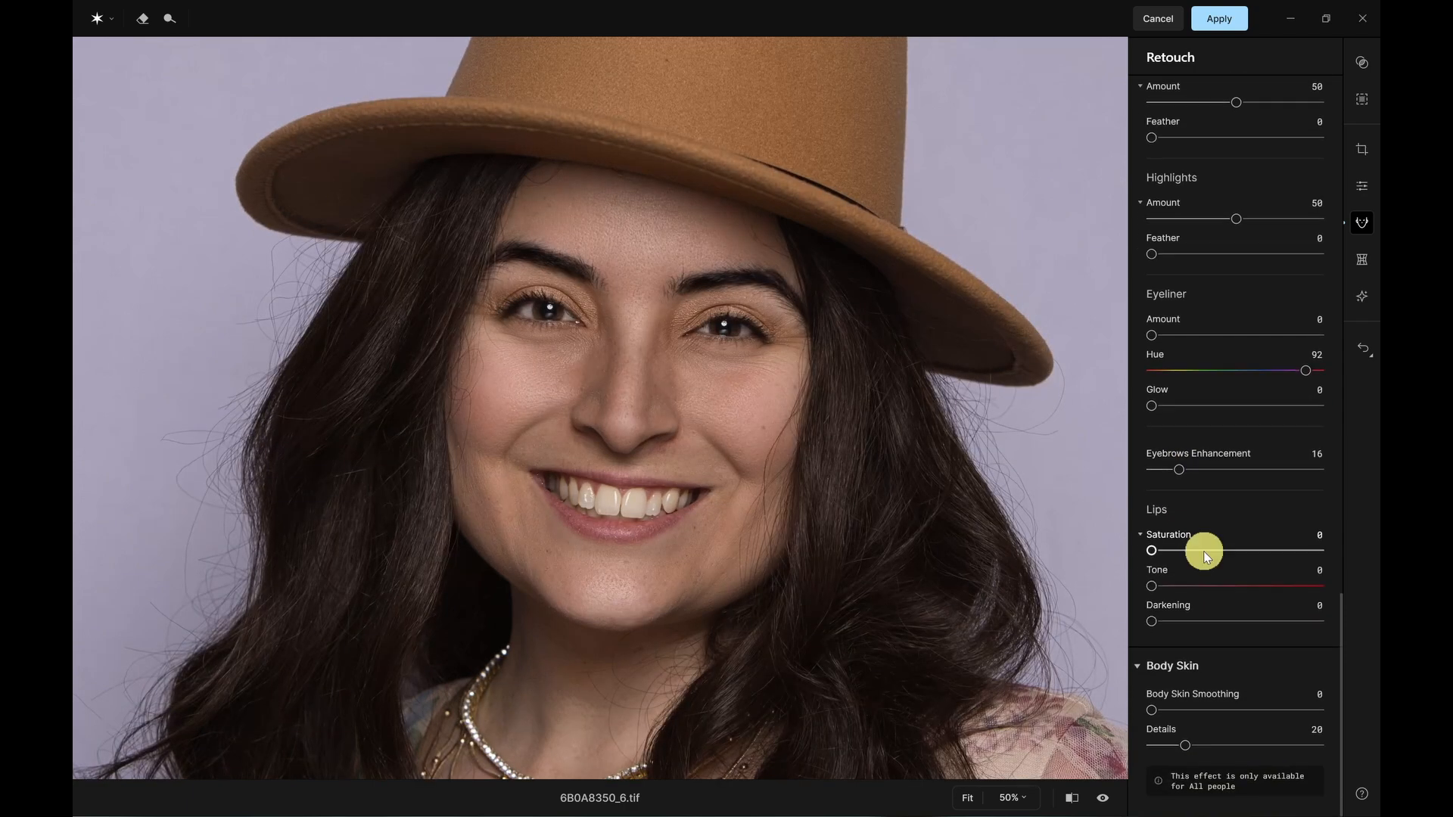
pyautogui.click(1203, 551)
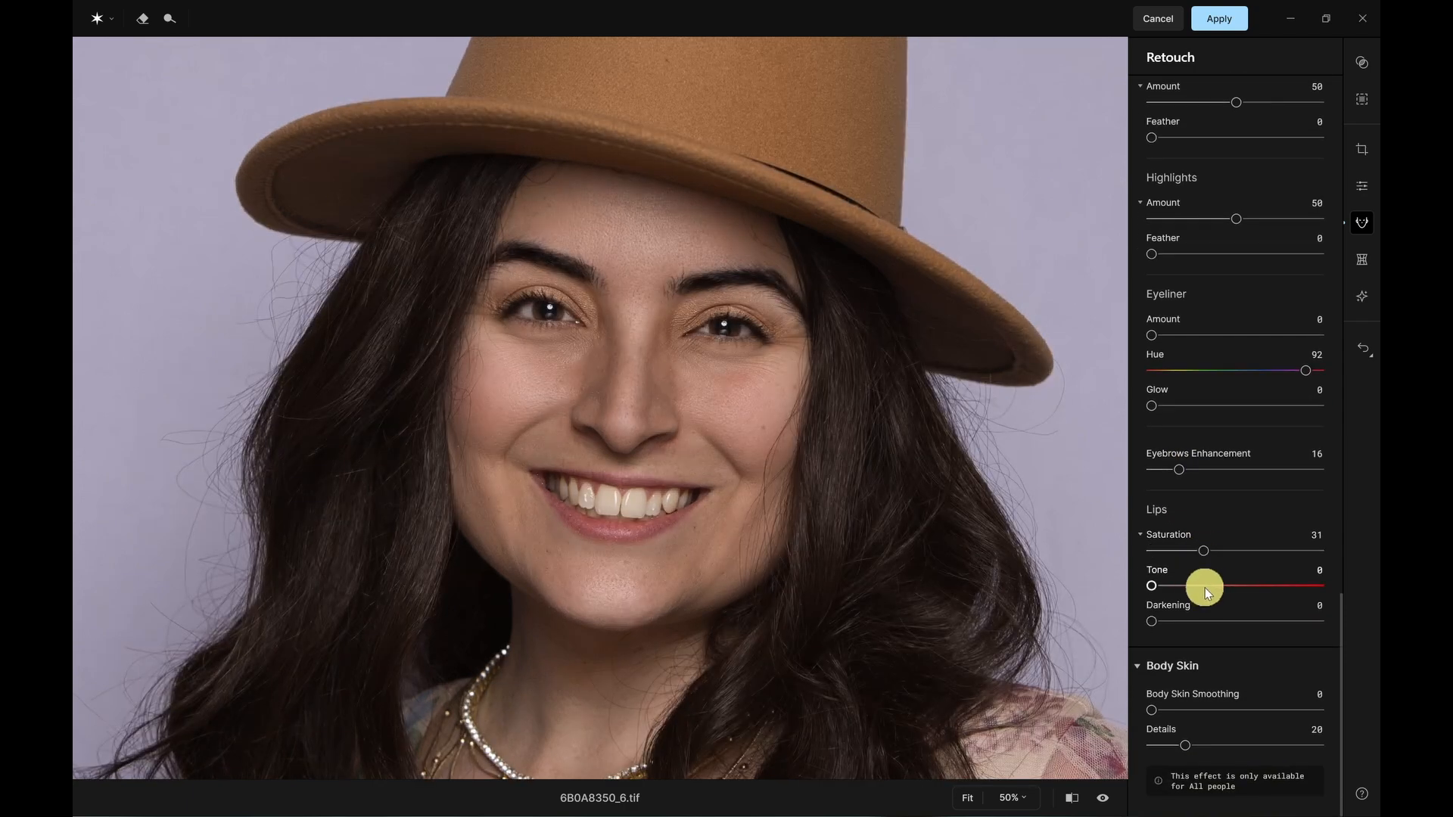
pyautogui.click(1204, 586)
pyautogui.click(1179, 622)
# Step: Set Body Skin Smoothing to 75 and compare the portrait before and after the retouching
pyautogui.scroll(-5, 960, 464)
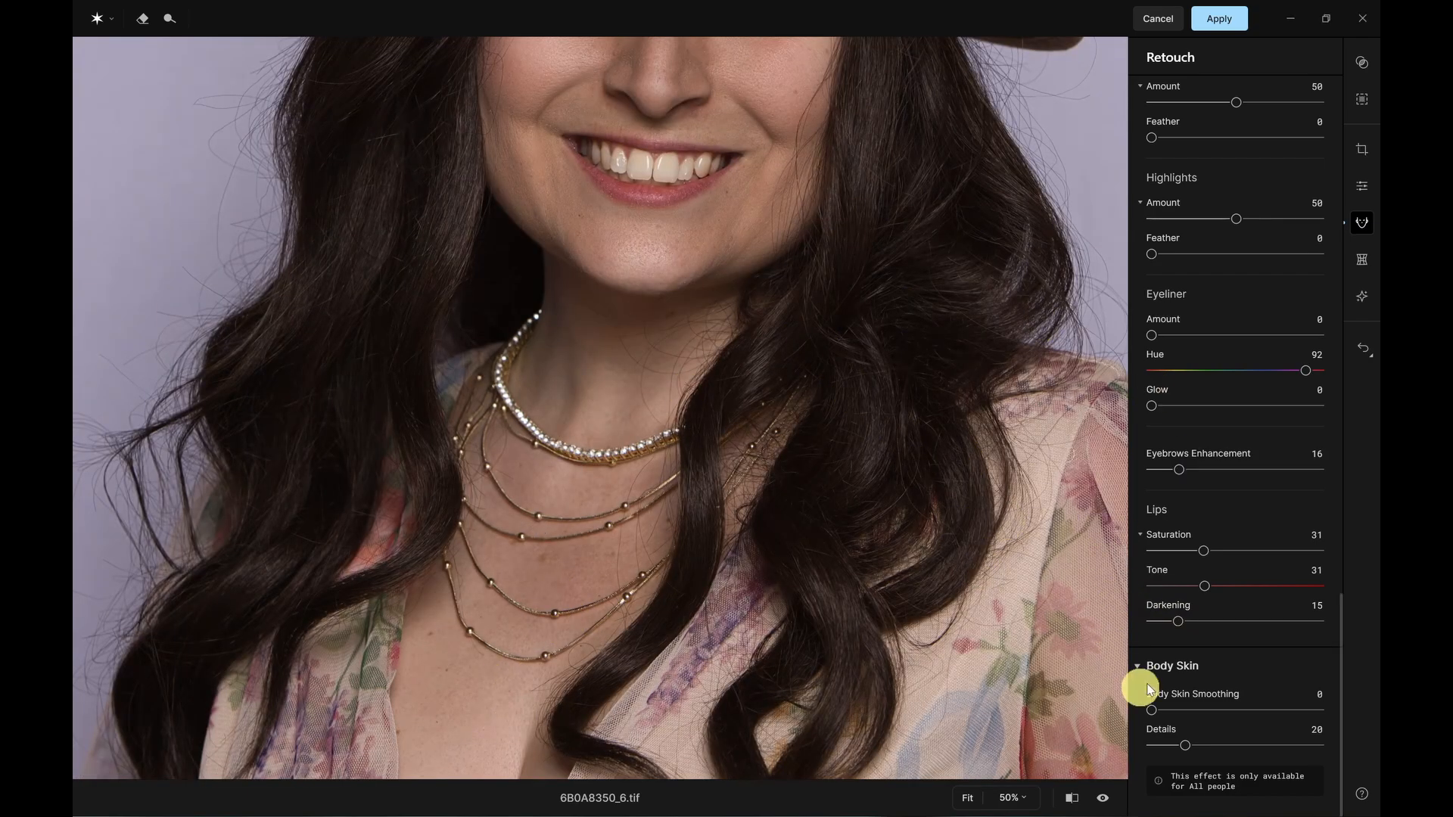
pyautogui.click(1238, 710)
pyautogui.moveTo(1237, 710); pyautogui.dragTo(1278, 712)
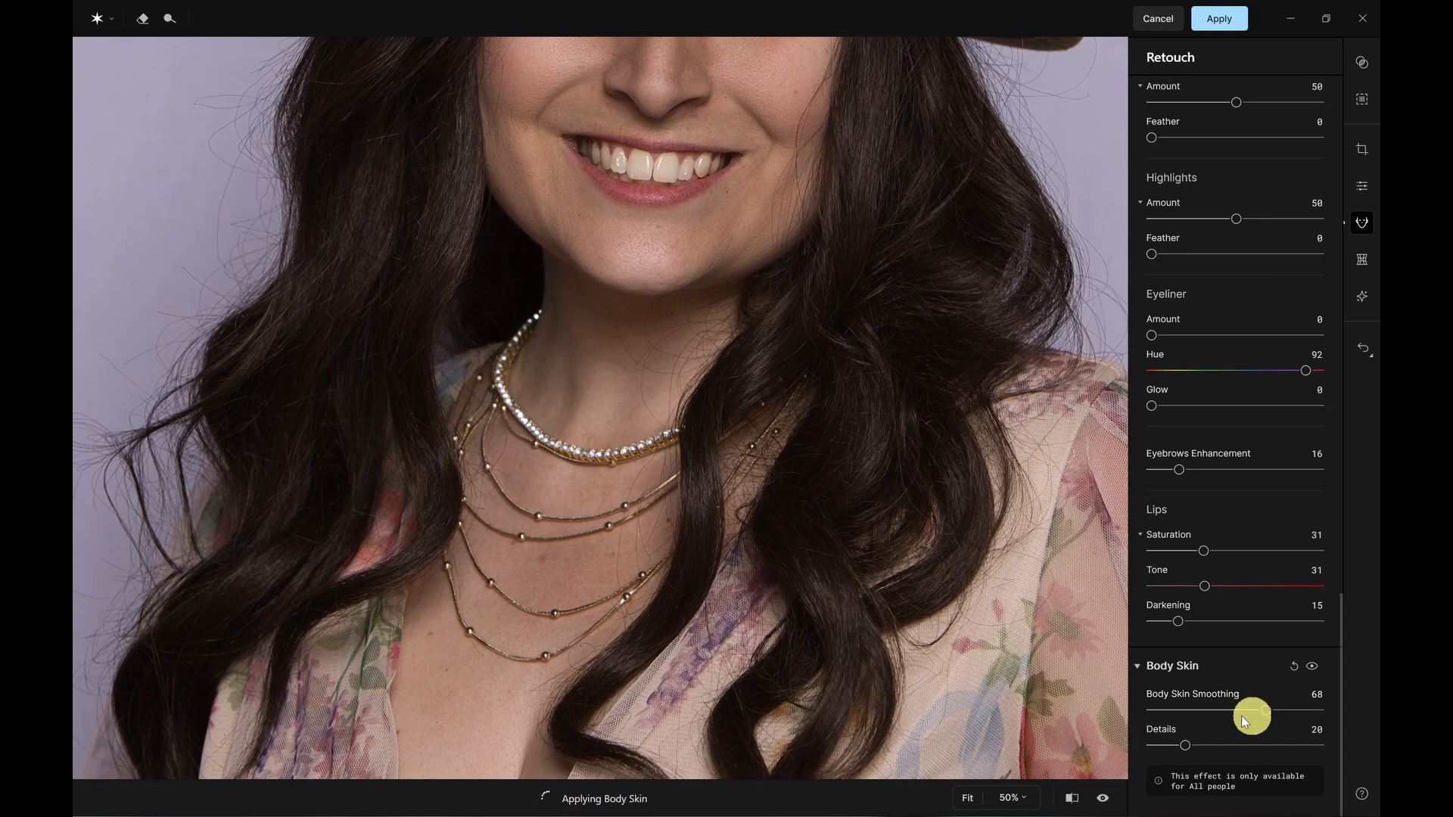
pyautogui.click(1105, 798)
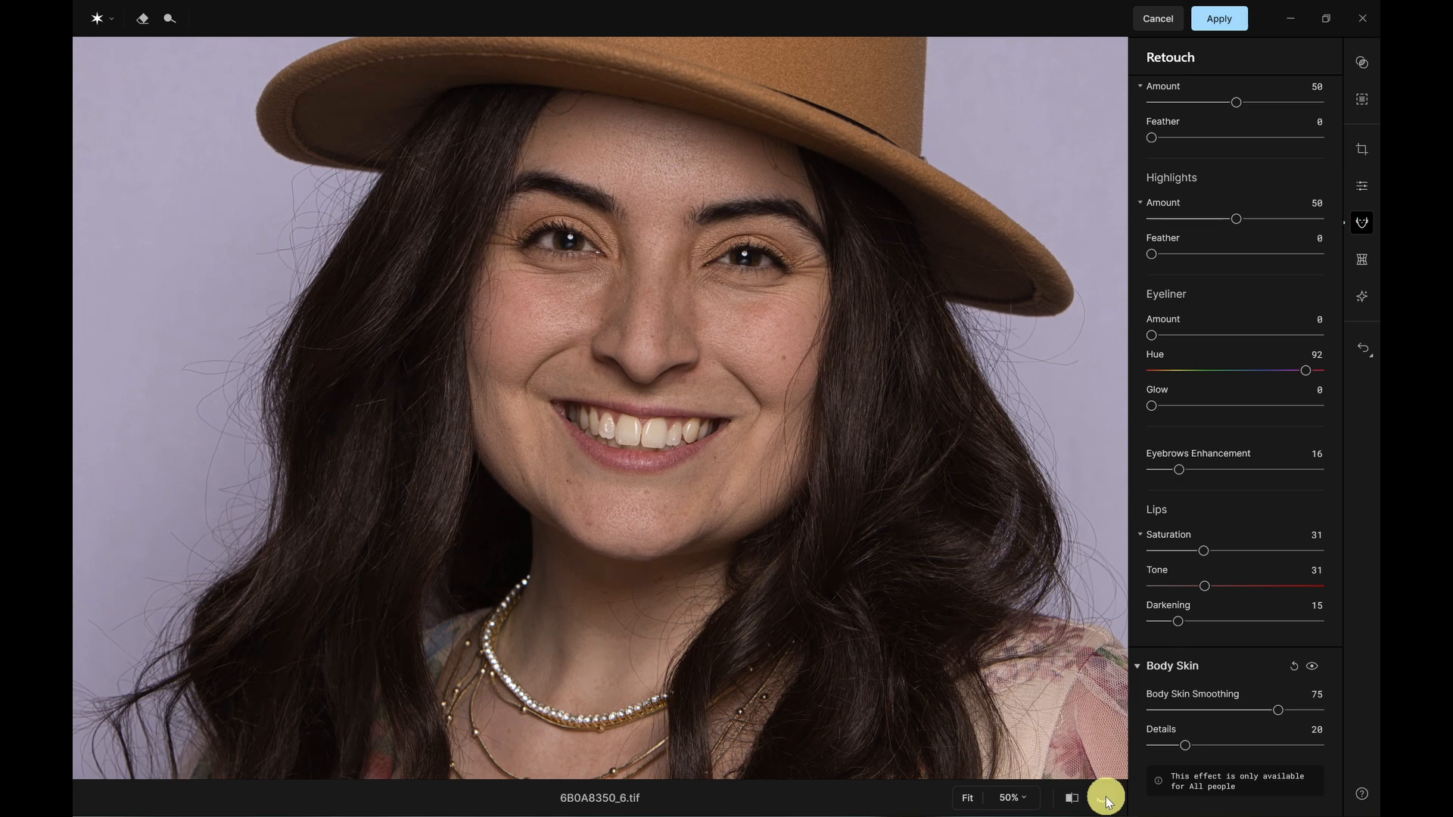
pyautogui.click(1106, 799)
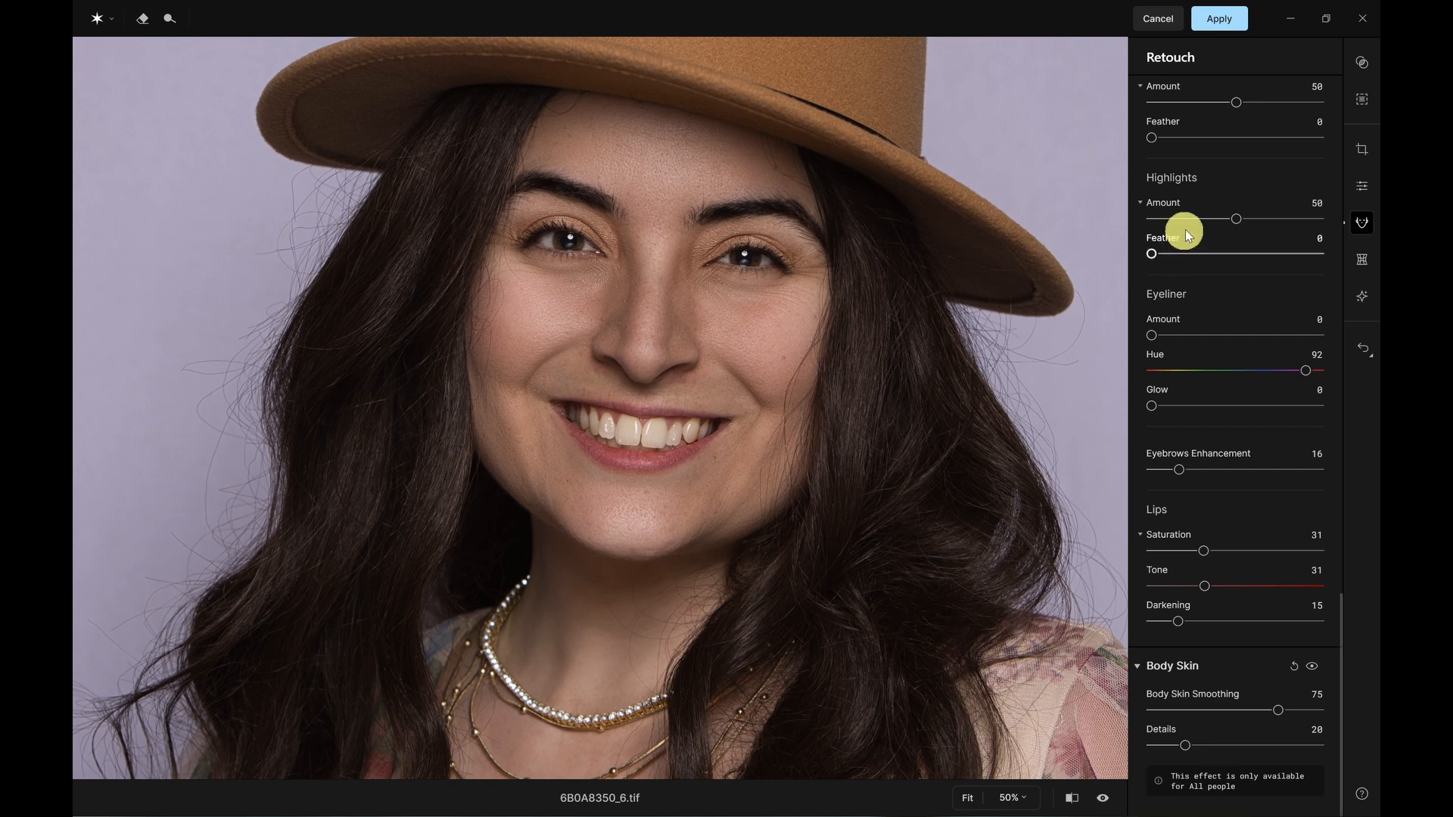
# Step: Create a Radial Gradient mask centred on the woman's forehead, large enough to cover her face and hat
pyautogui.click(1362, 187)
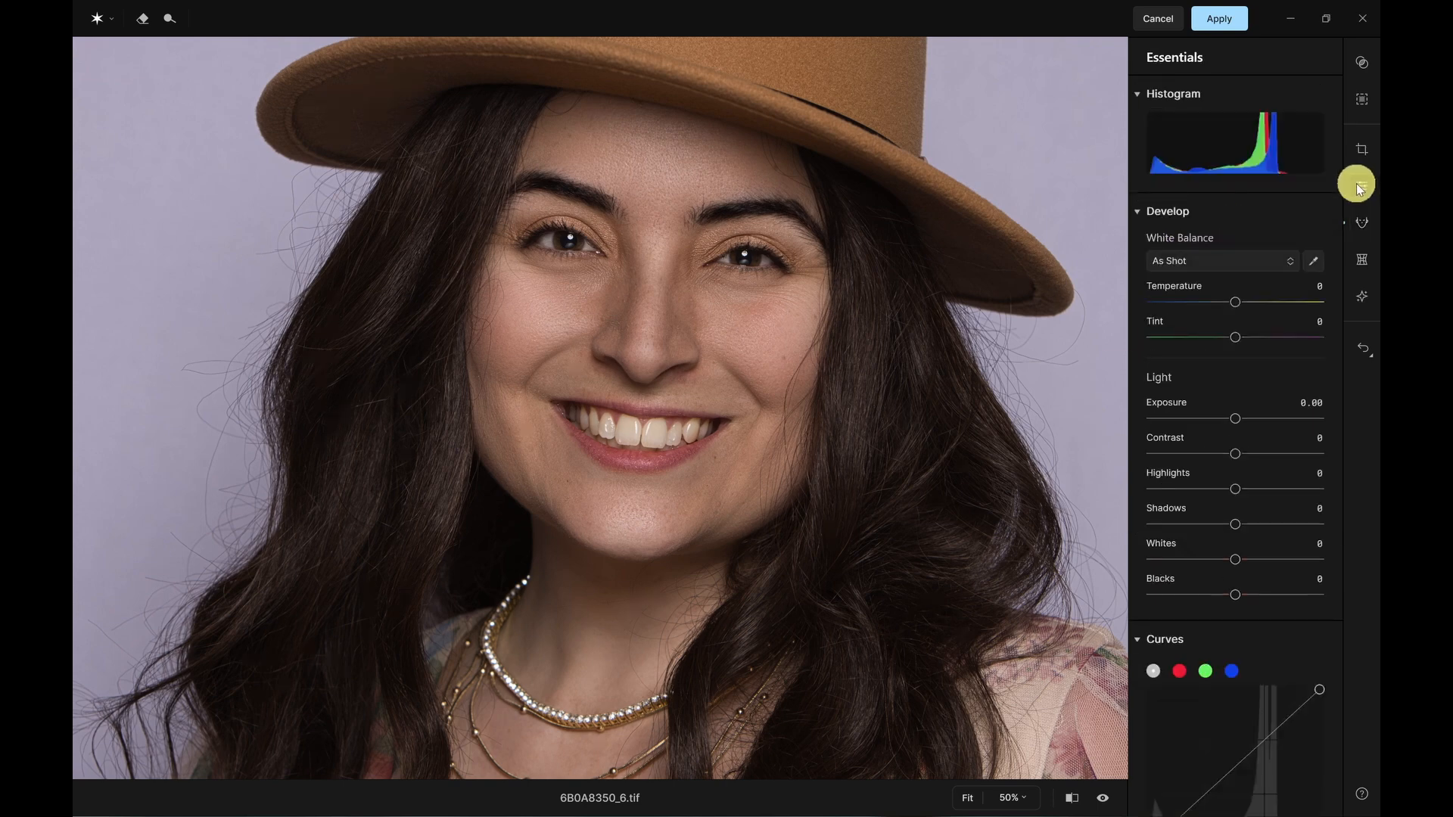
pyautogui.click(1022, 801)
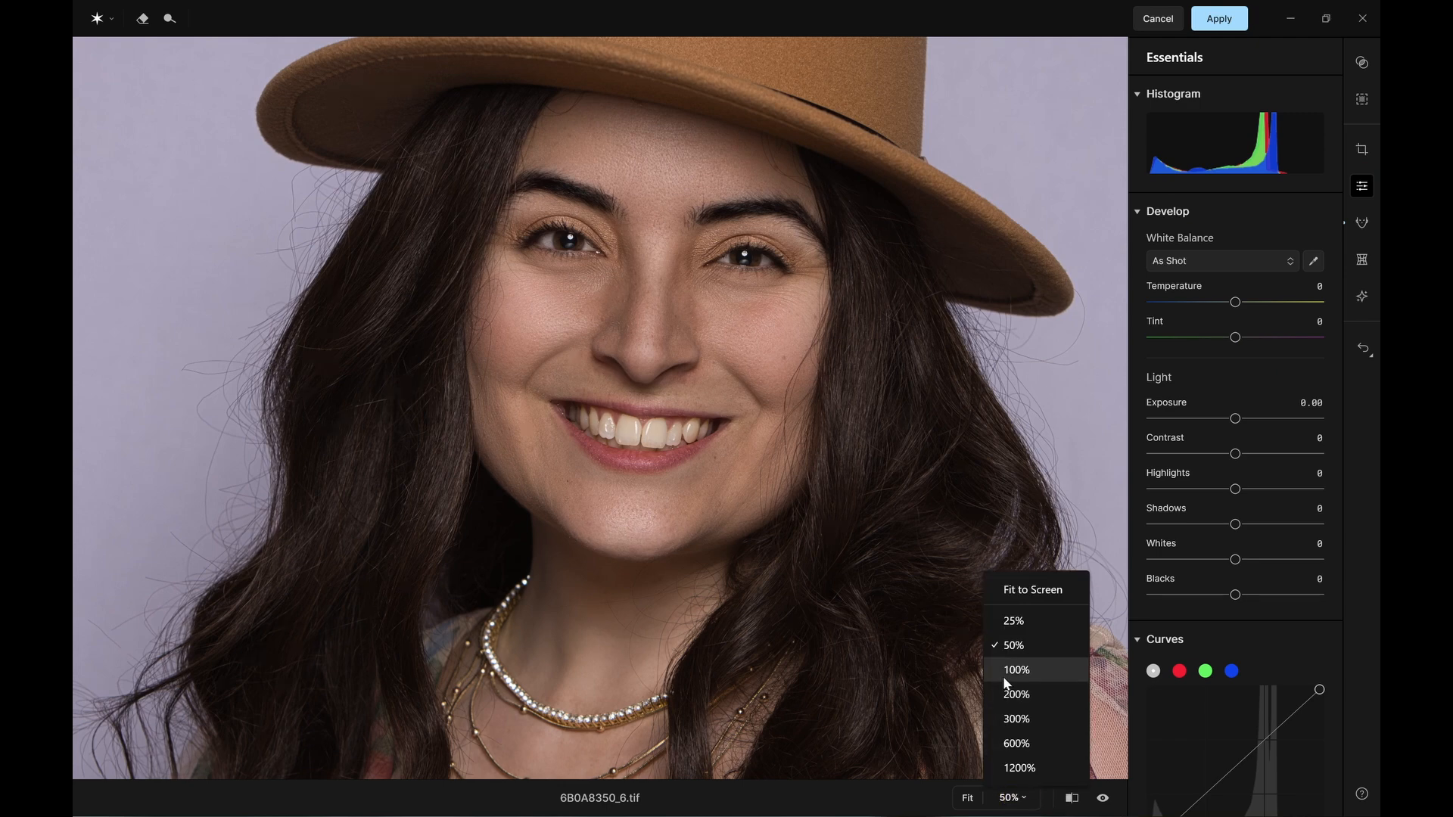
pyautogui.click(1006, 619)
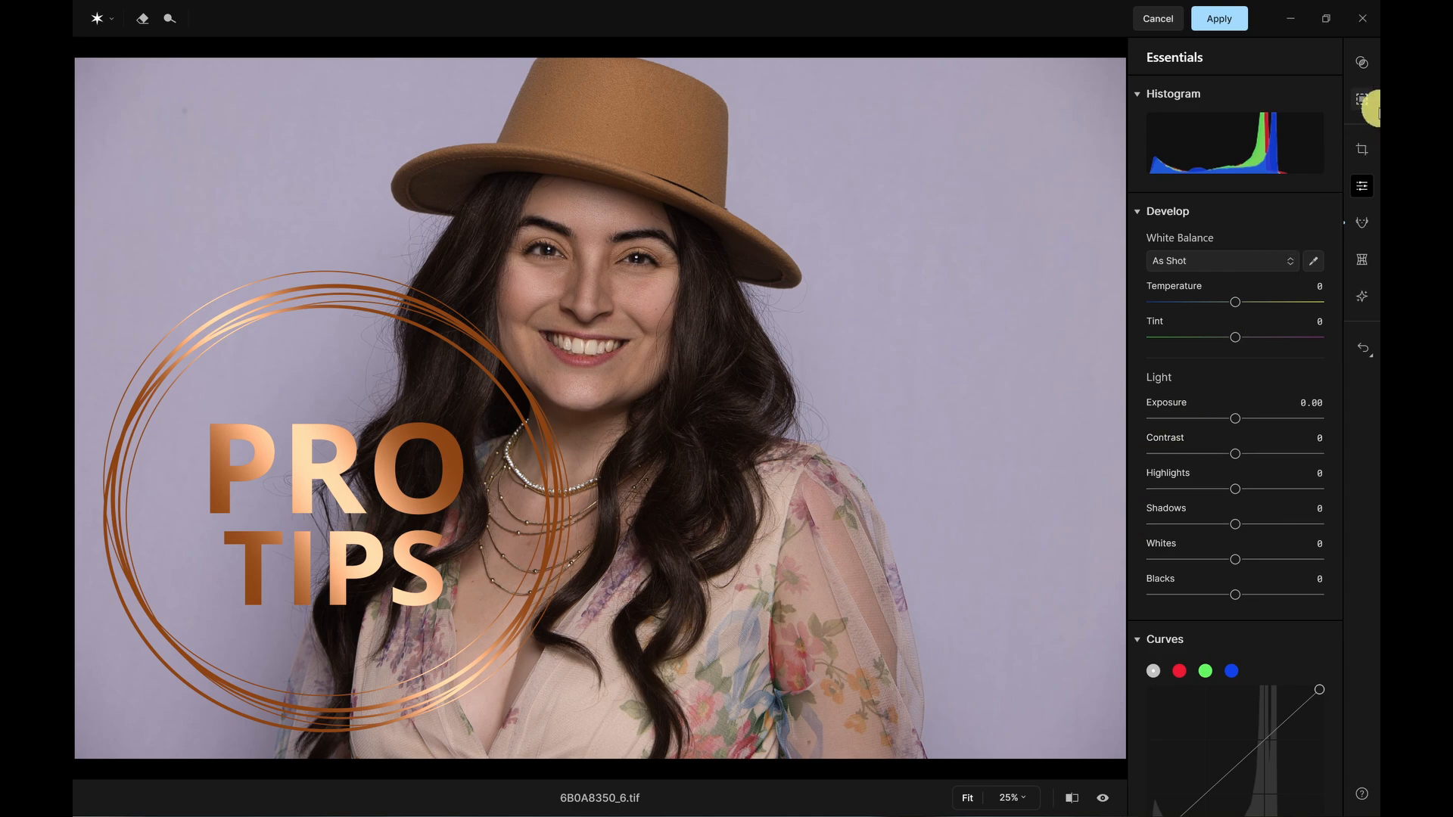
pyautogui.click(1362, 101)
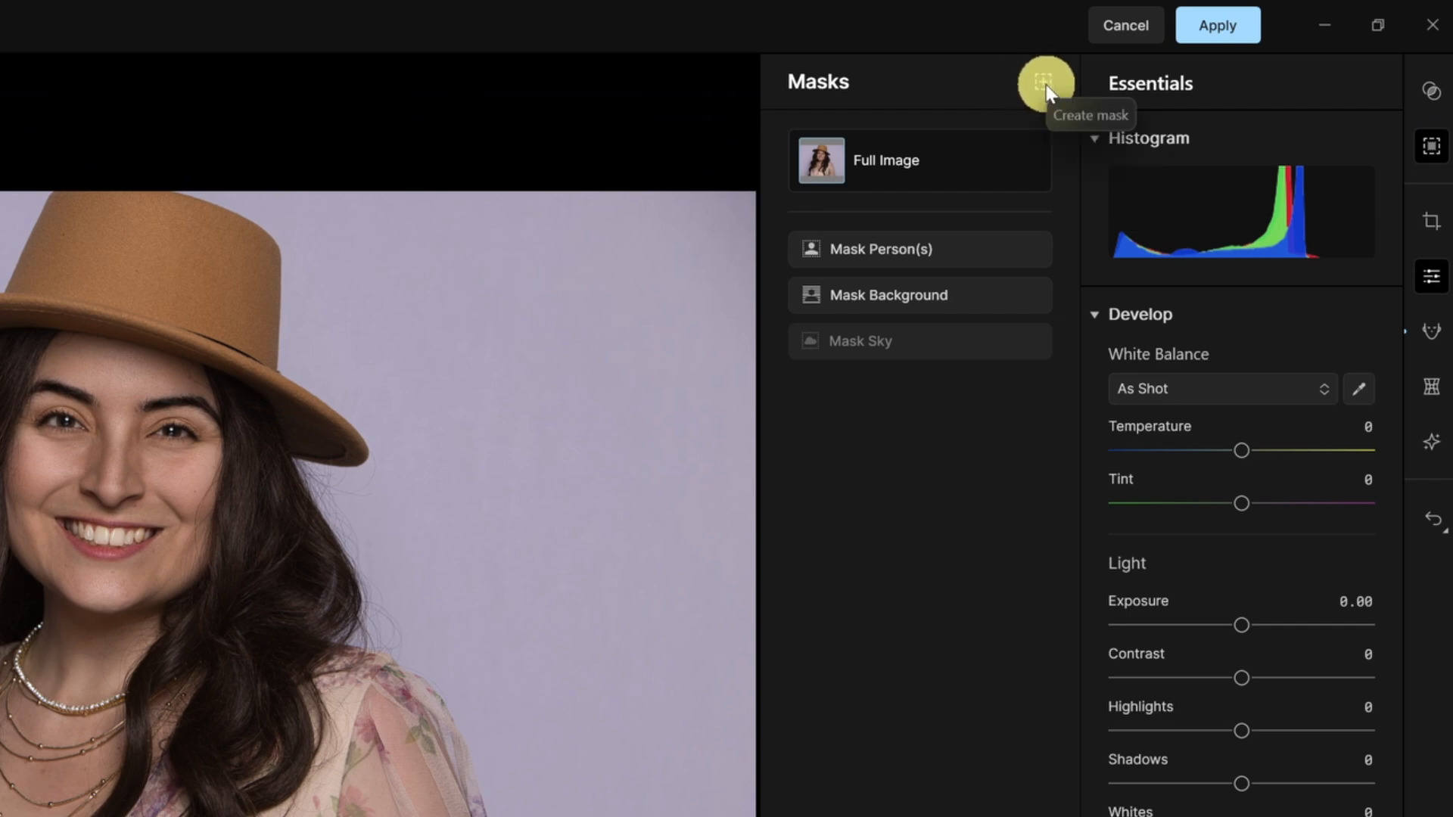
pyautogui.click(1043, 83)
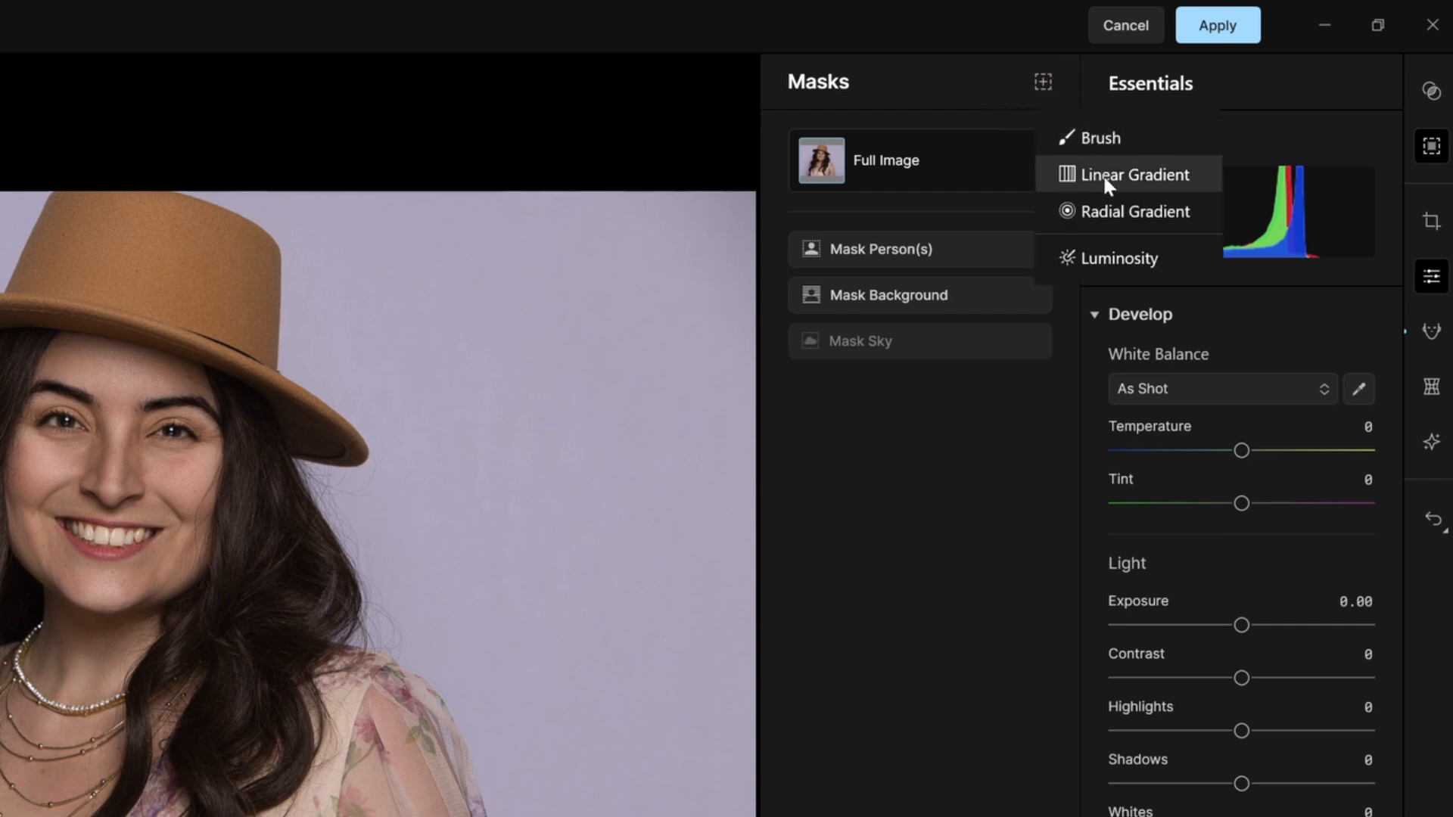
pyautogui.click(1122, 214)
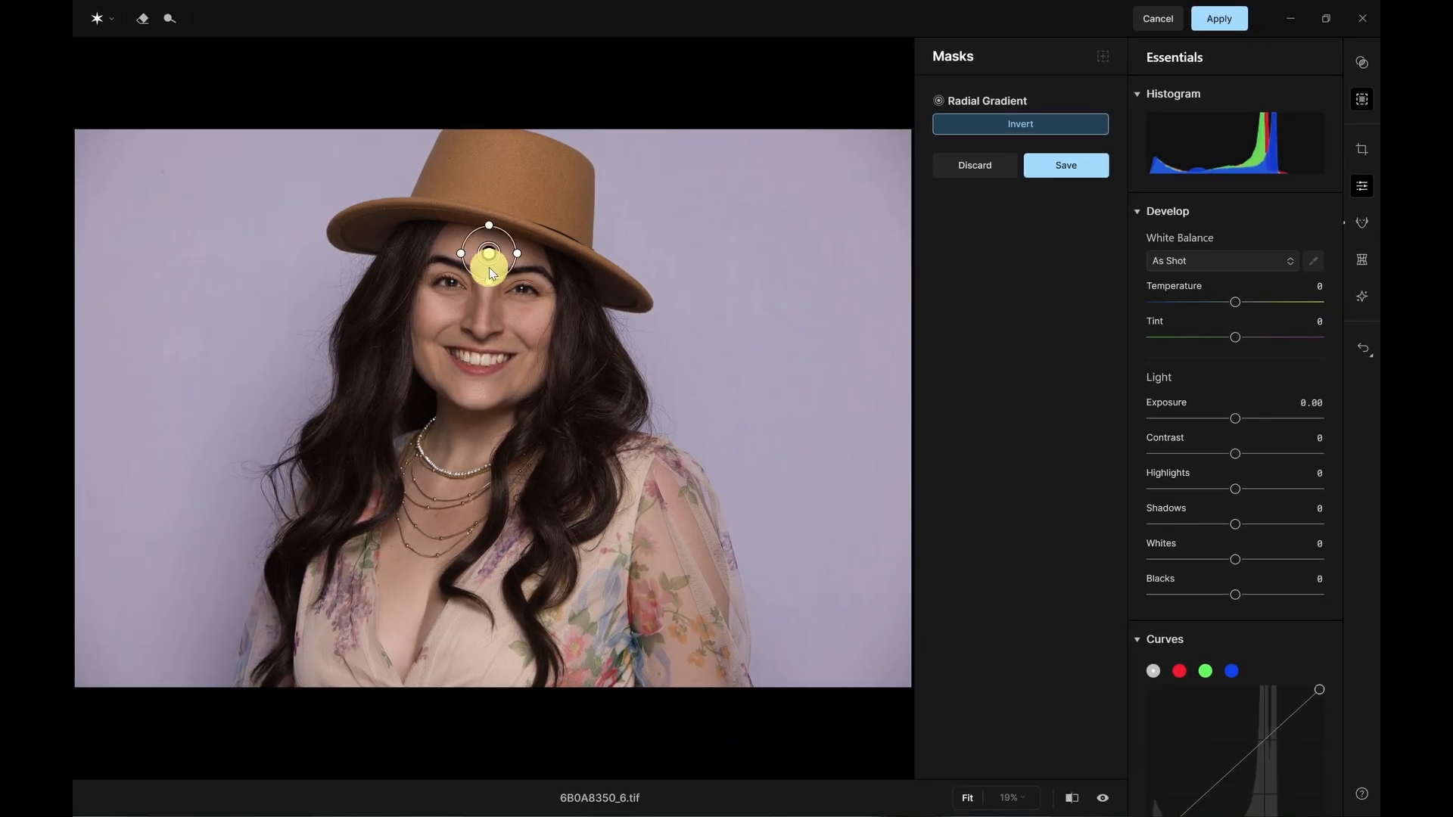
pyautogui.moveTo(425, 274); pyautogui.dragTo(474, 375)
pyautogui.moveTo(373, 234)
pyautogui.mouseDown()
pyautogui.moveTo(401, 239)
pyautogui.moveTo(373, 240)
pyautogui.mouseUp()
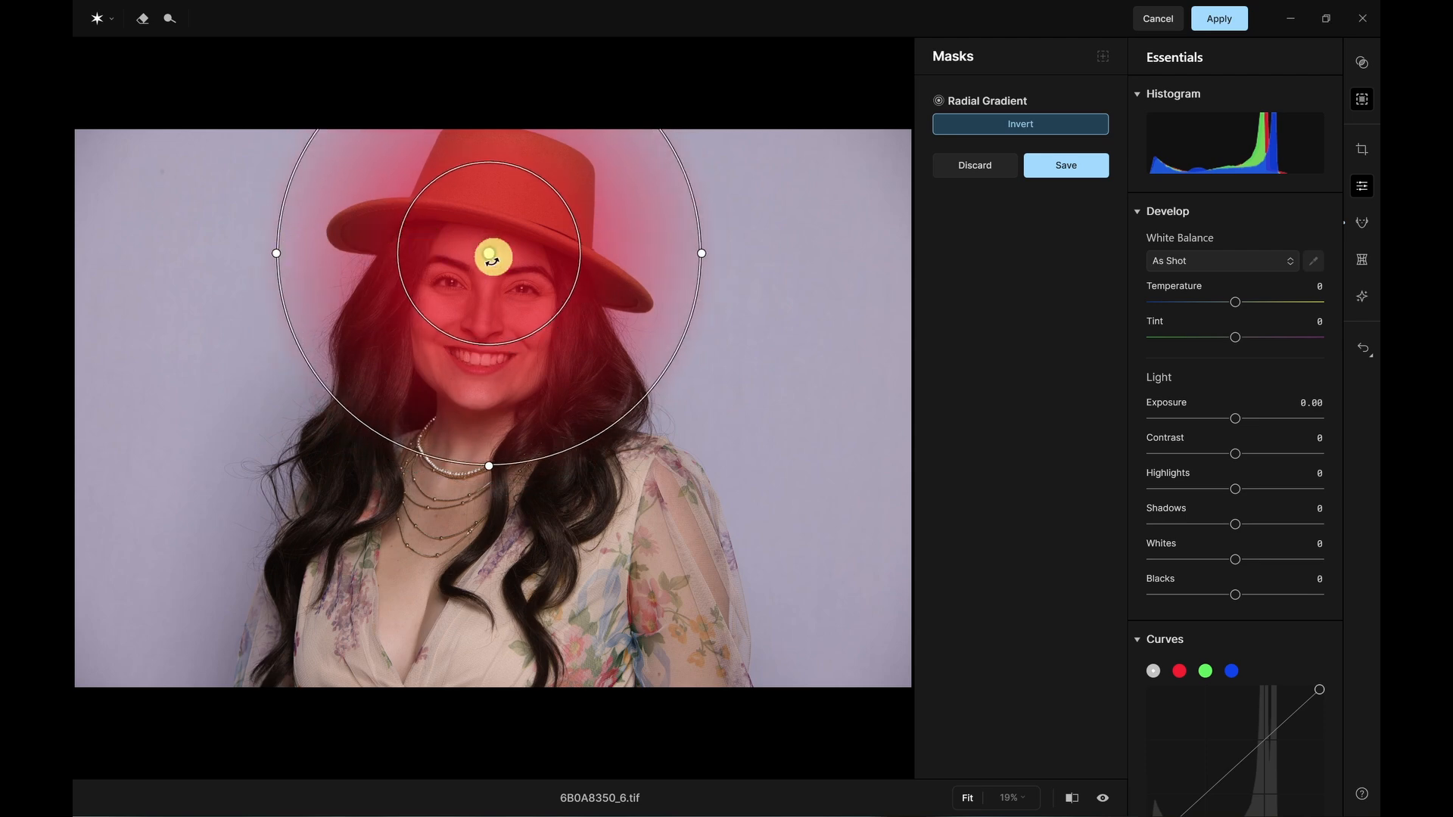
# Step: Shape the radial mask into a tall, narrow ellipse tilted along the face and centred on the nose, reaching down to the chest
pyautogui.moveTo(274, 254); pyautogui.dragTo(364, 257)
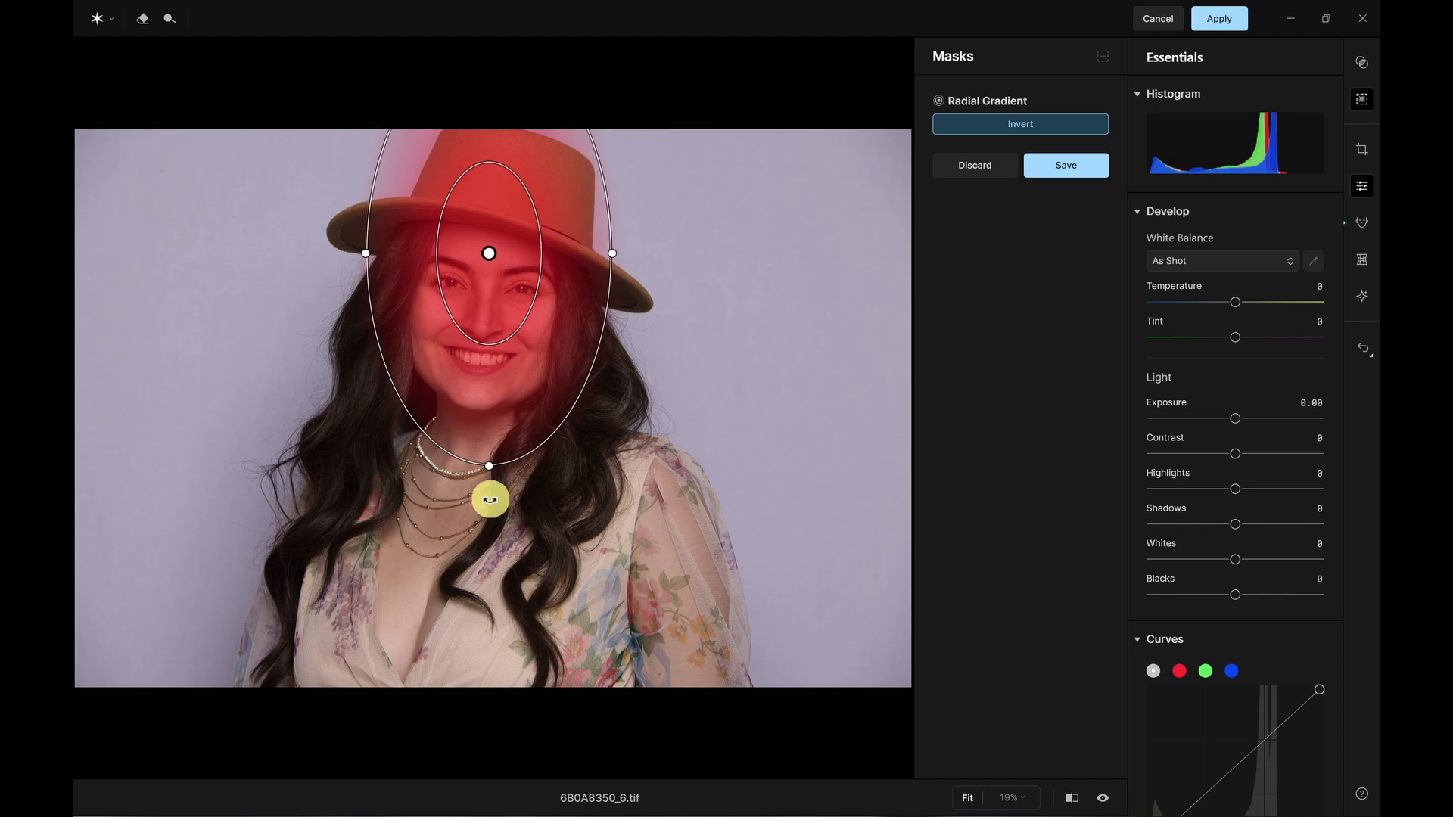
pyautogui.moveTo(490, 501); pyautogui.dragTo(454, 506)
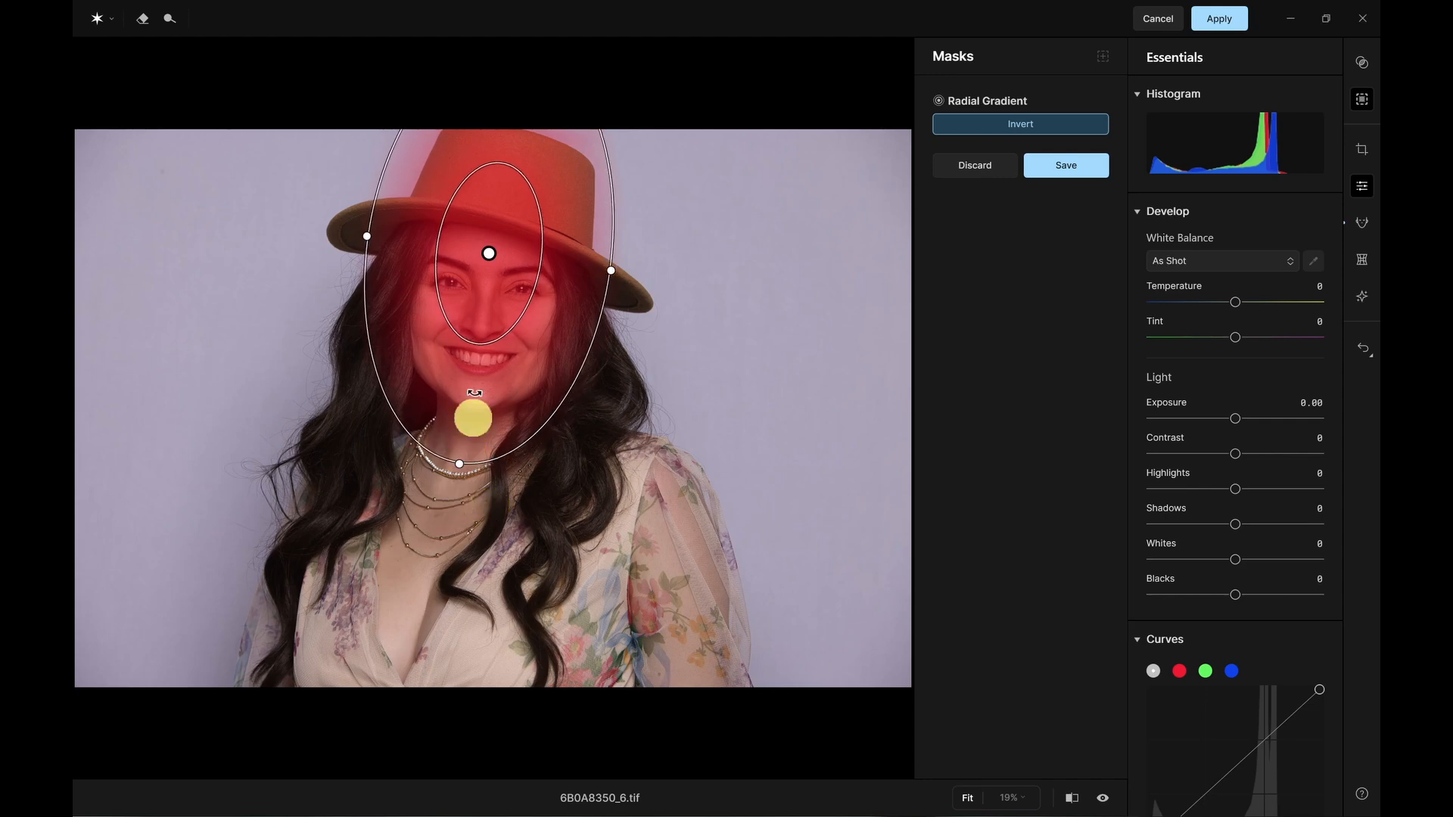
pyautogui.click(480, 302)
pyautogui.moveTo(480, 304)
pyautogui.mouseDown()
pyautogui.moveTo(480, 263)
pyautogui.moveTo(482, 309)
pyautogui.mouseUp()
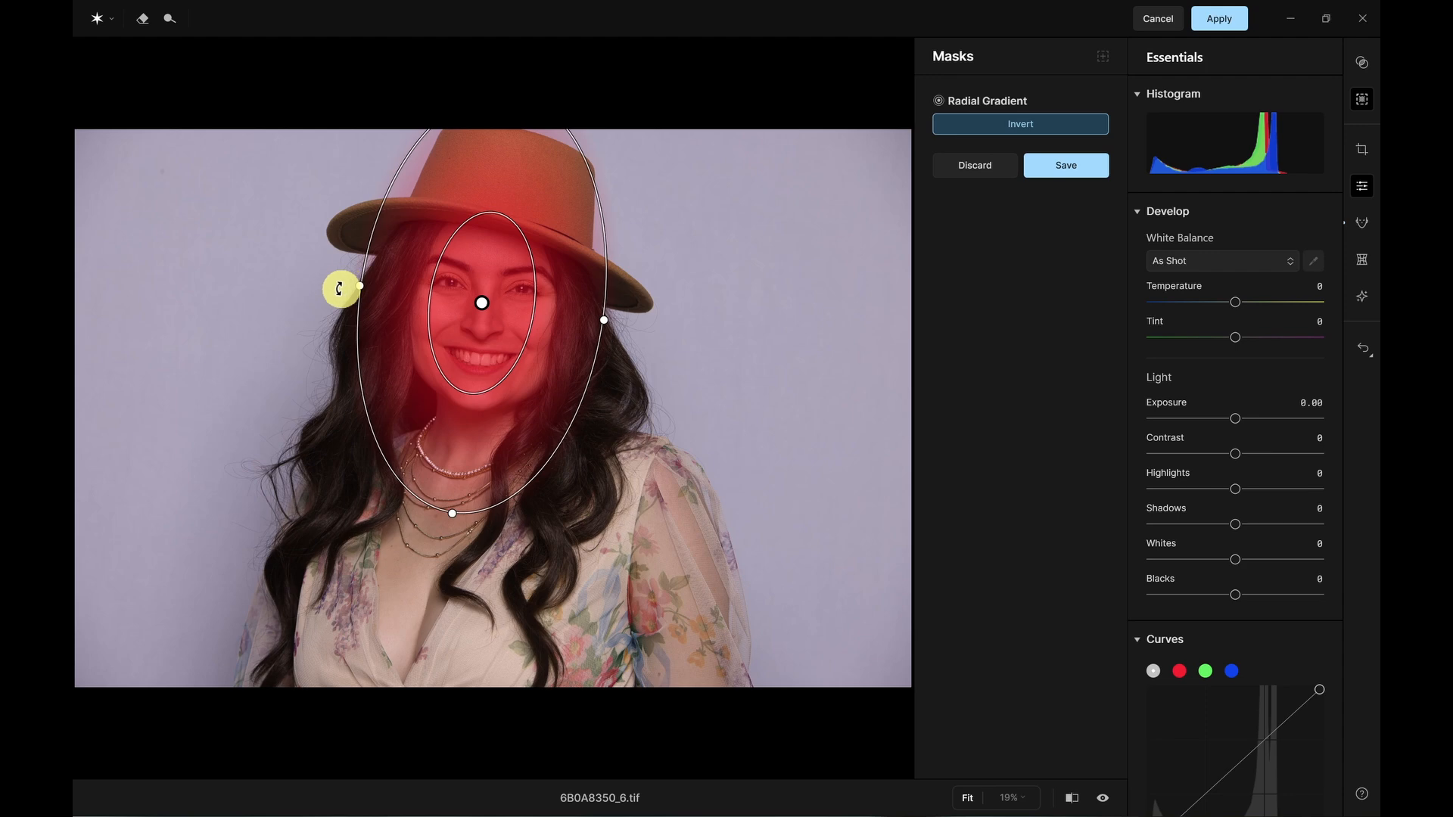
pyautogui.moveTo(359, 285); pyautogui.dragTo(396, 285)
pyautogui.moveTo(492, 211); pyautogui.dragTo(498, 167)
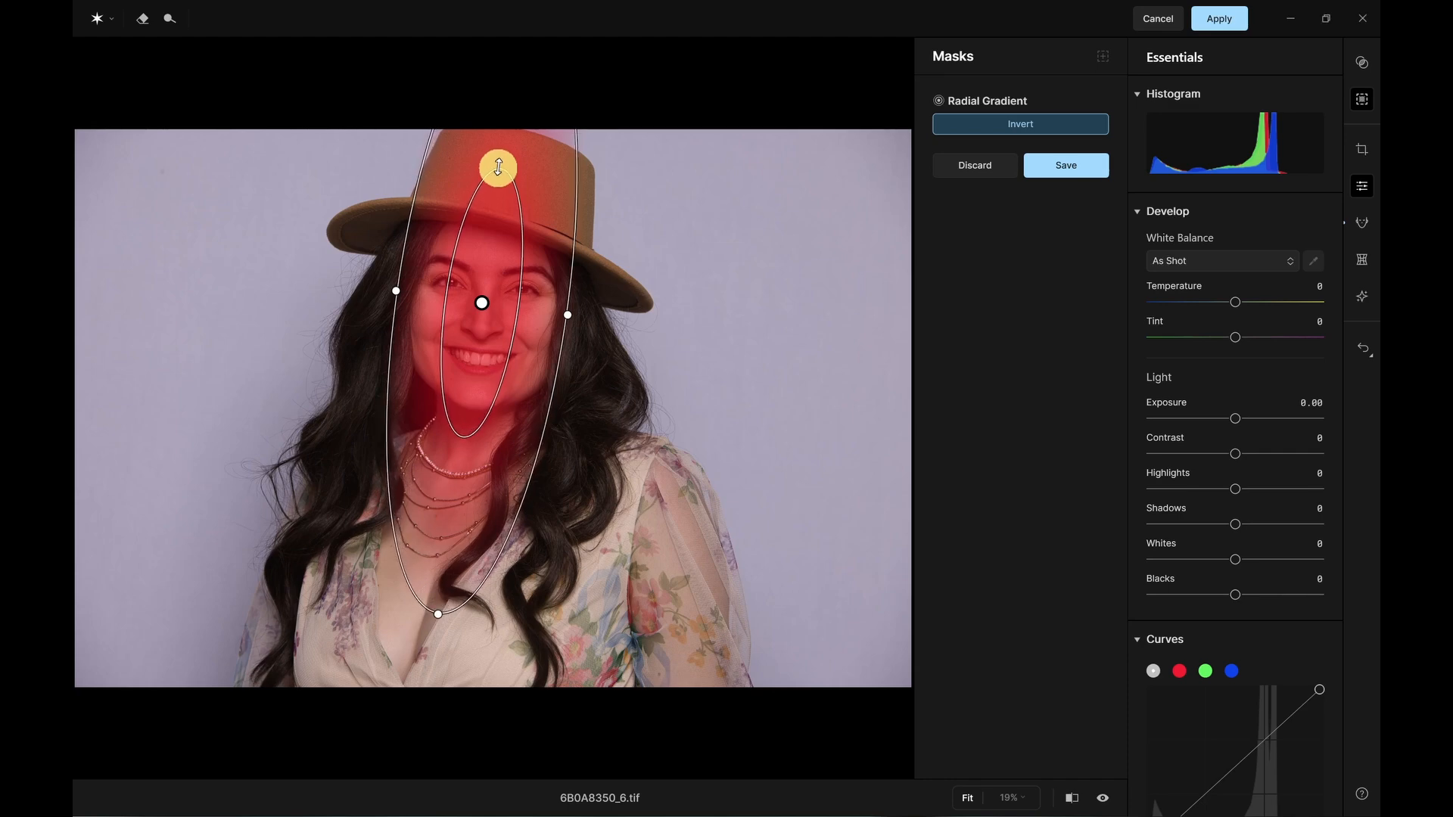
pyautogui.moveTo(819, 436); pyautogui.dragTo(816, 444)
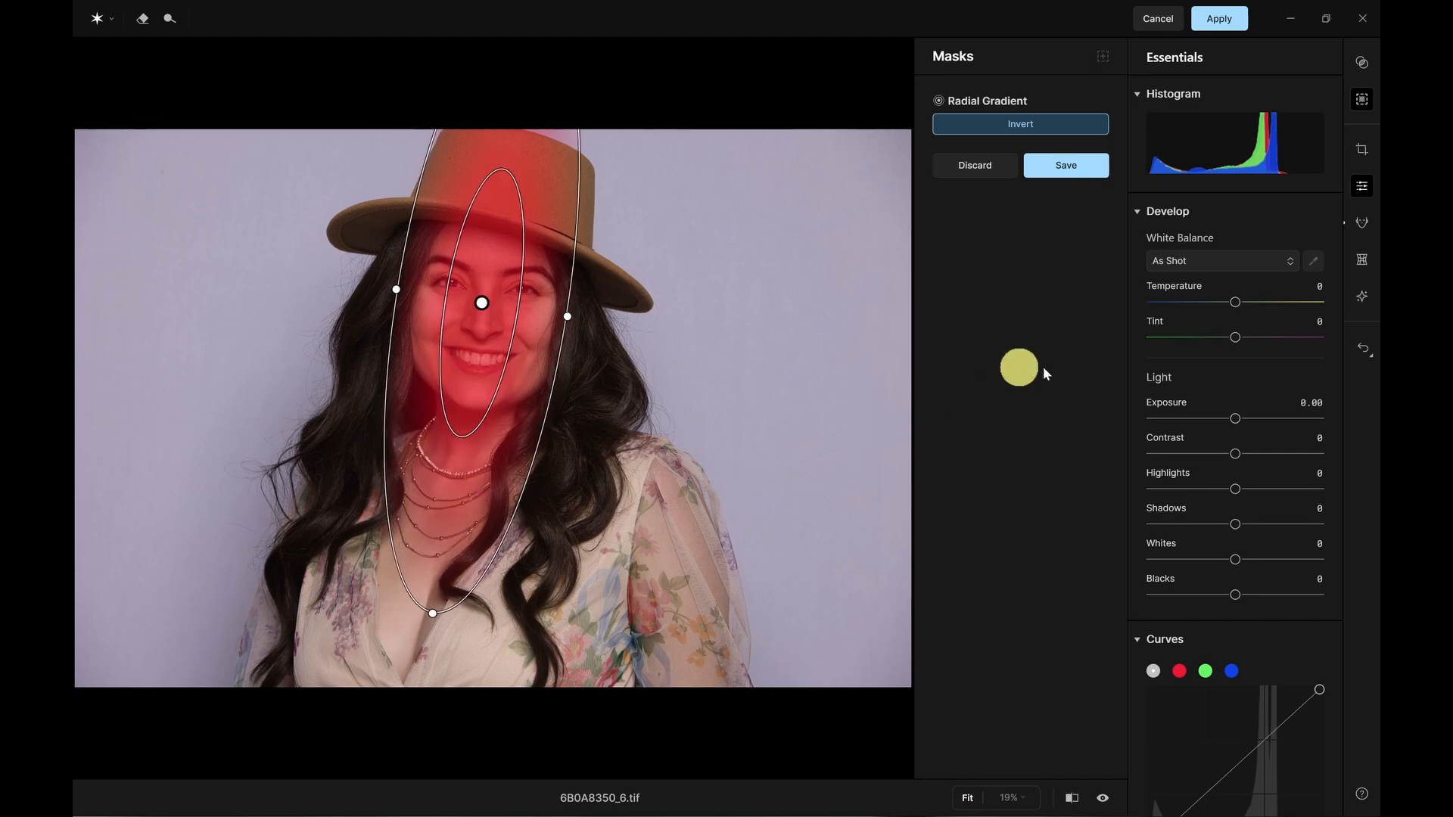
# Step: Save the radial mask and set its Exposure to 0.61
pyautogui.click(1067, 166)
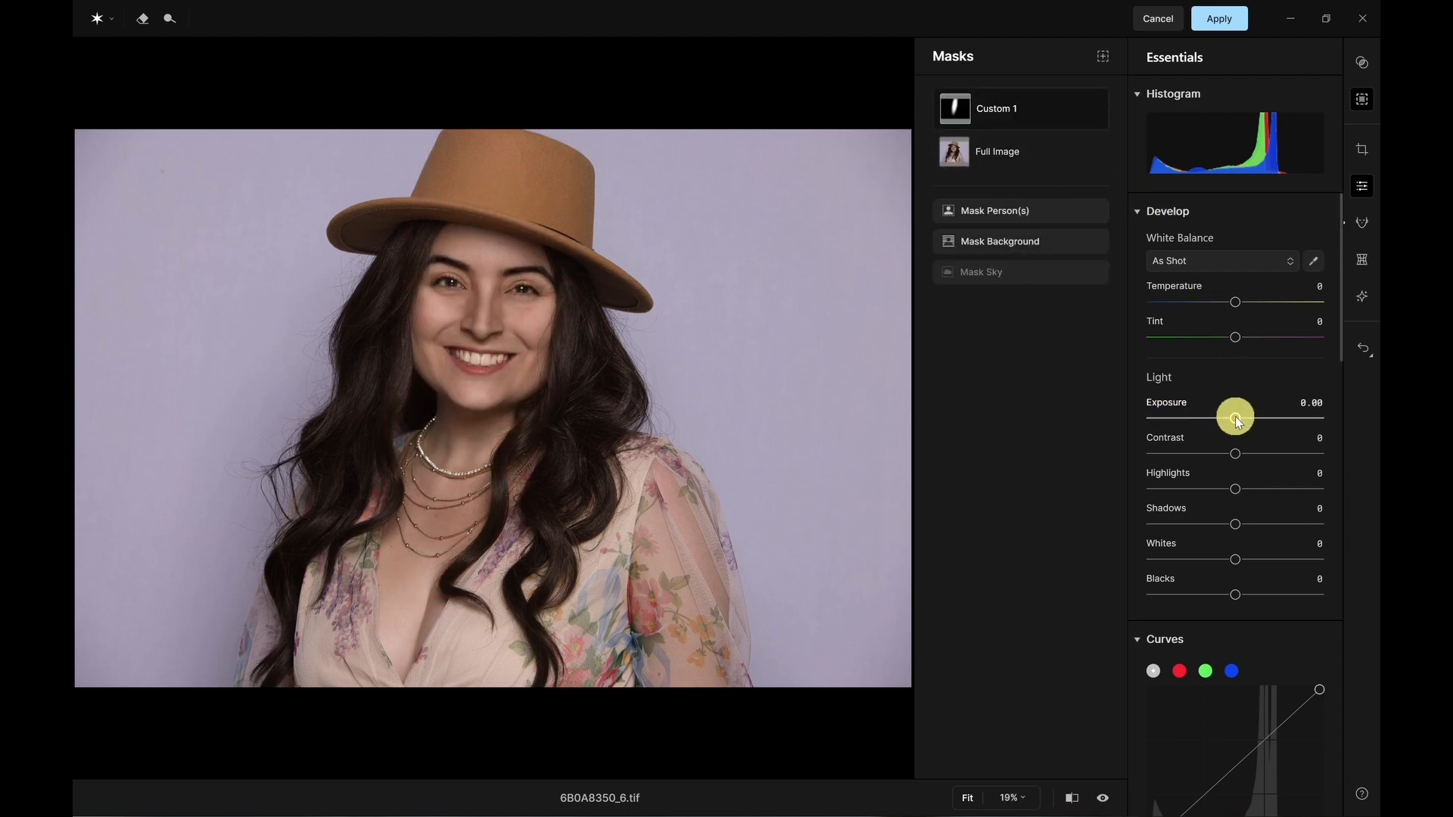
pyautogui.moveTo(1235, 416); pyautogui.dragTo(1243, 419)
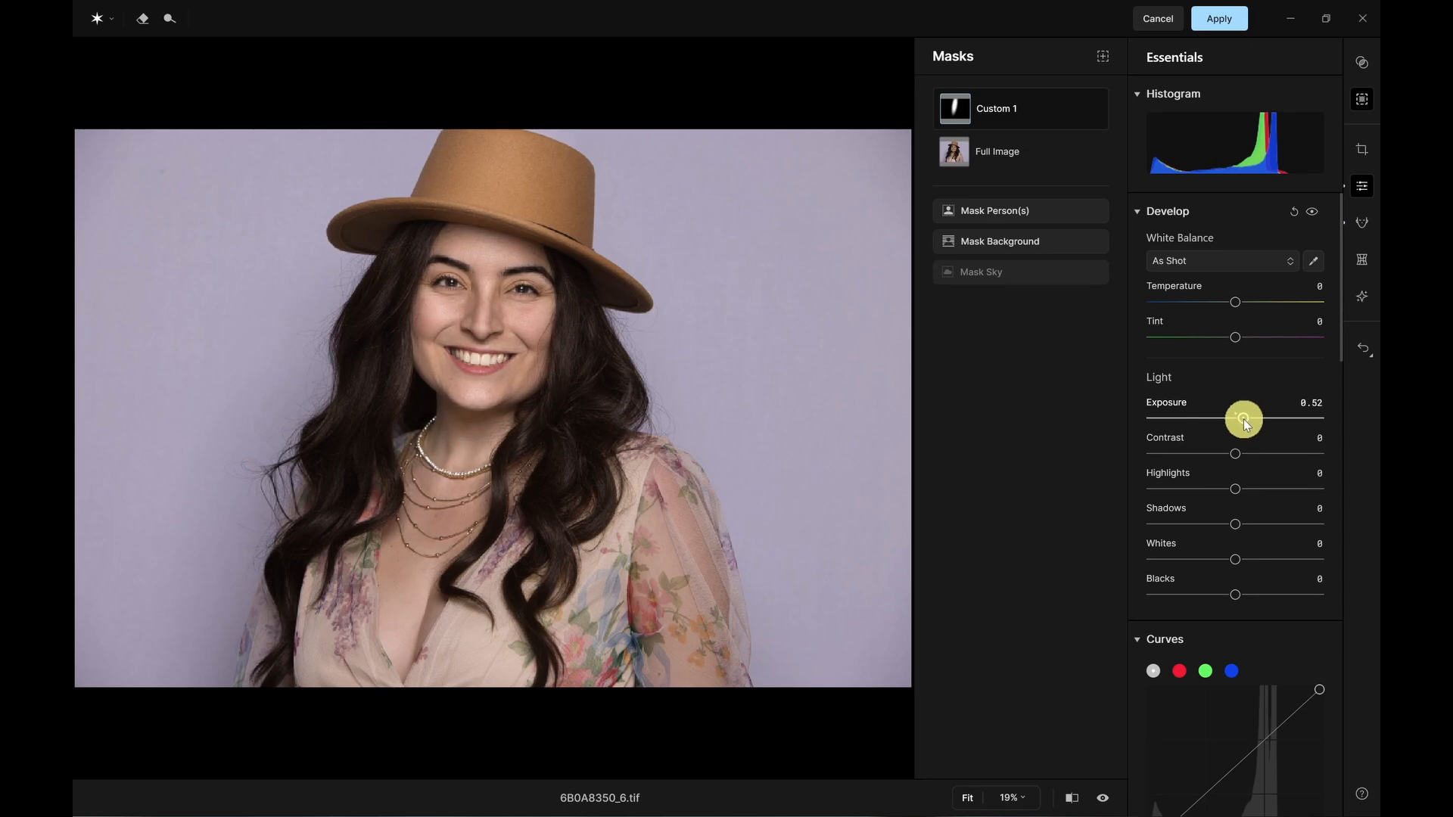
pyautogui.moveTo(1243, 419); pyautogui.dragTo(1245, 418)
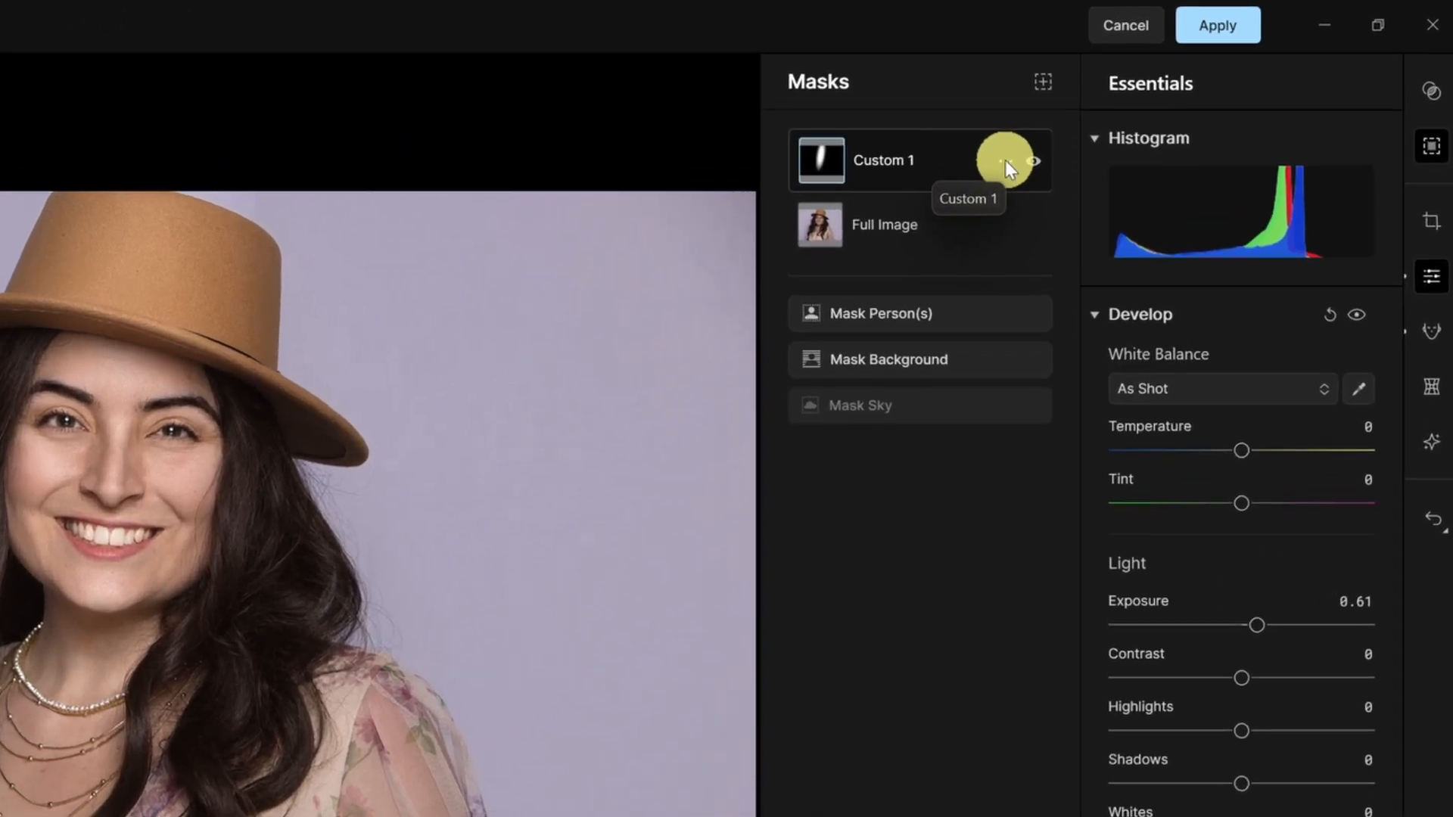
# Step: Subtract the hat area from the radial mask using a brush of size 148 and strength 35, and save the mask
pyautogui.click(1005, 161)
pyautogui.moveTo(1053, 244)
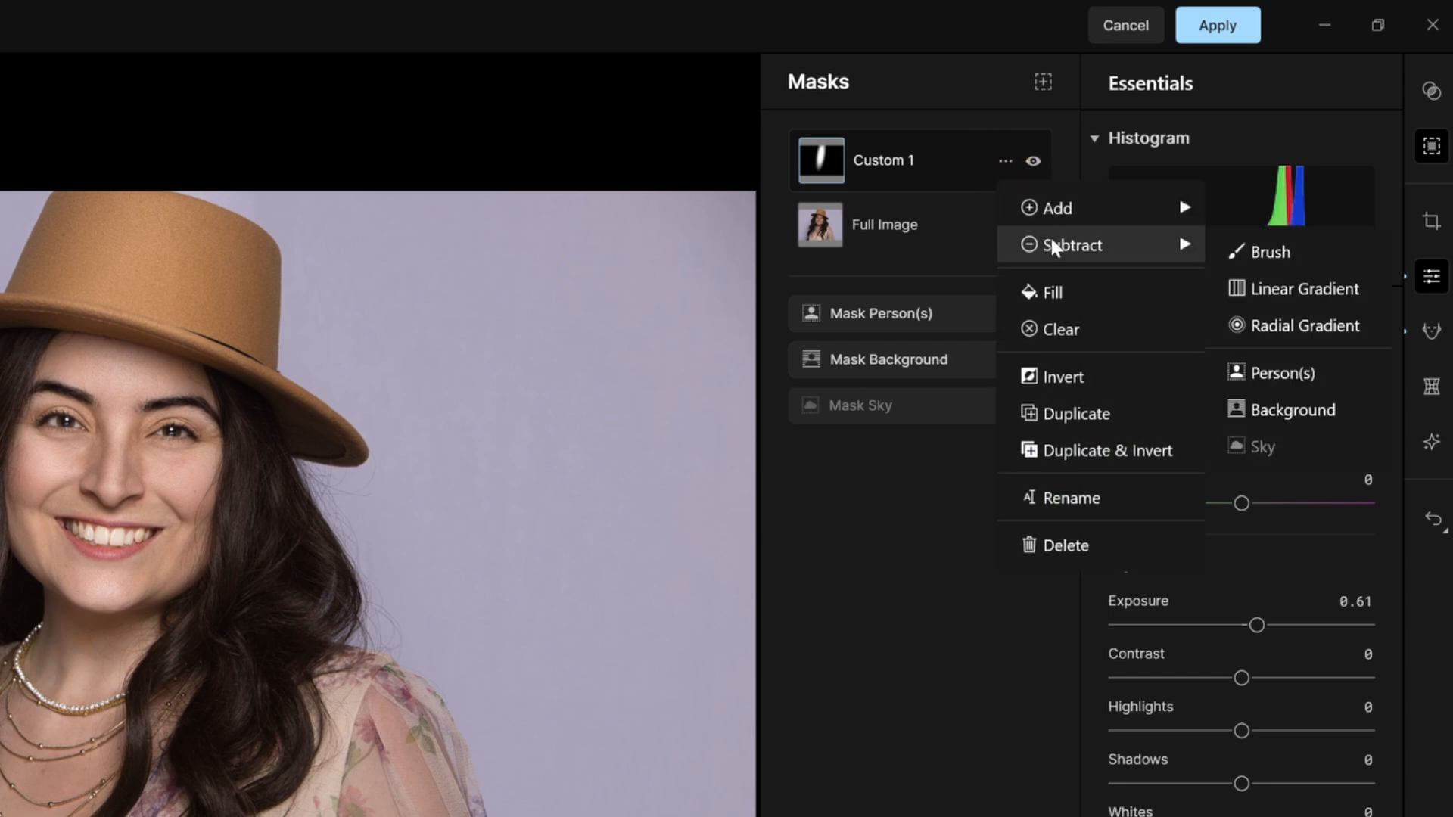
pyautogui.click(1249, 254)
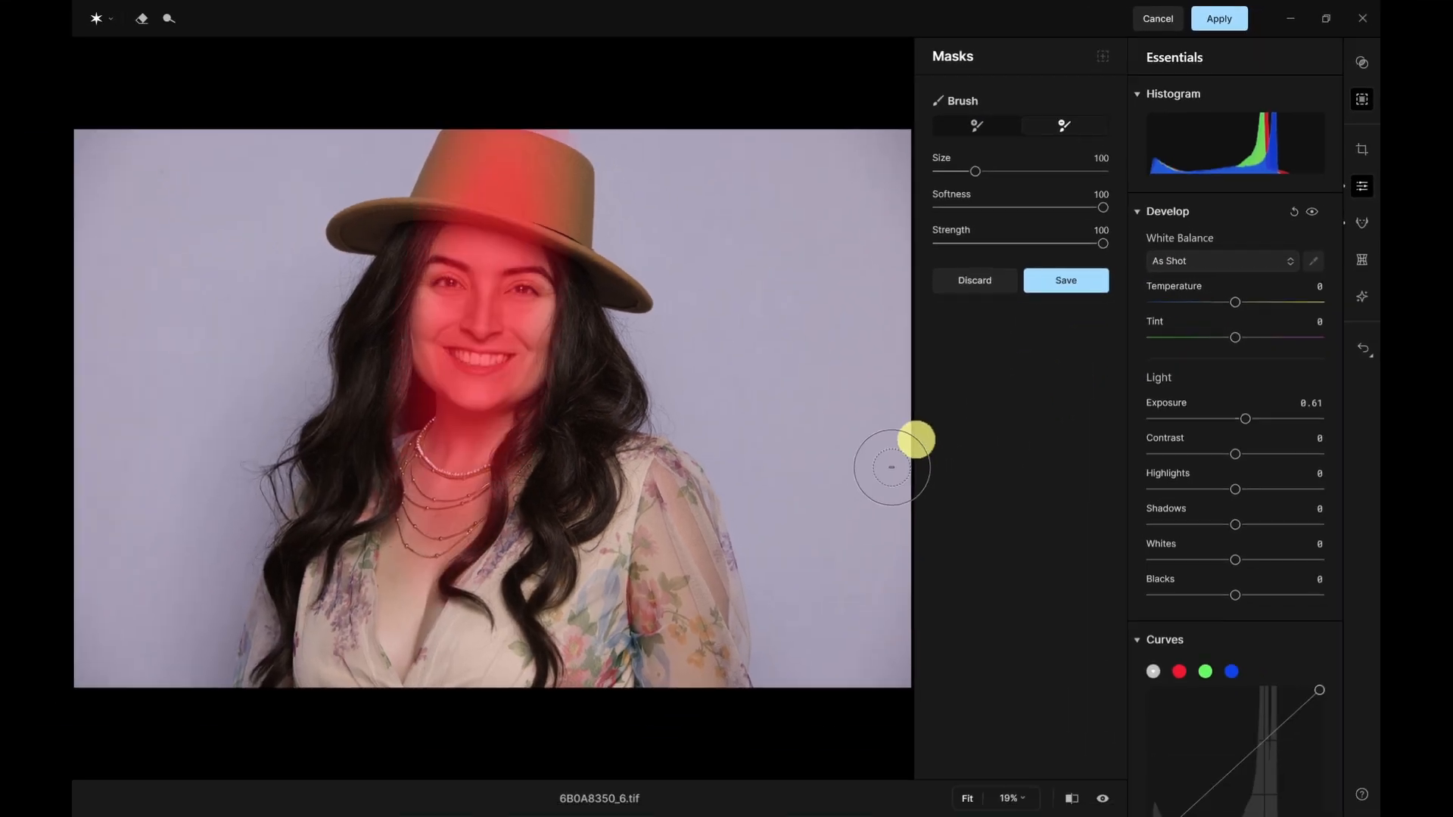
pyautogui.click(906, 337)
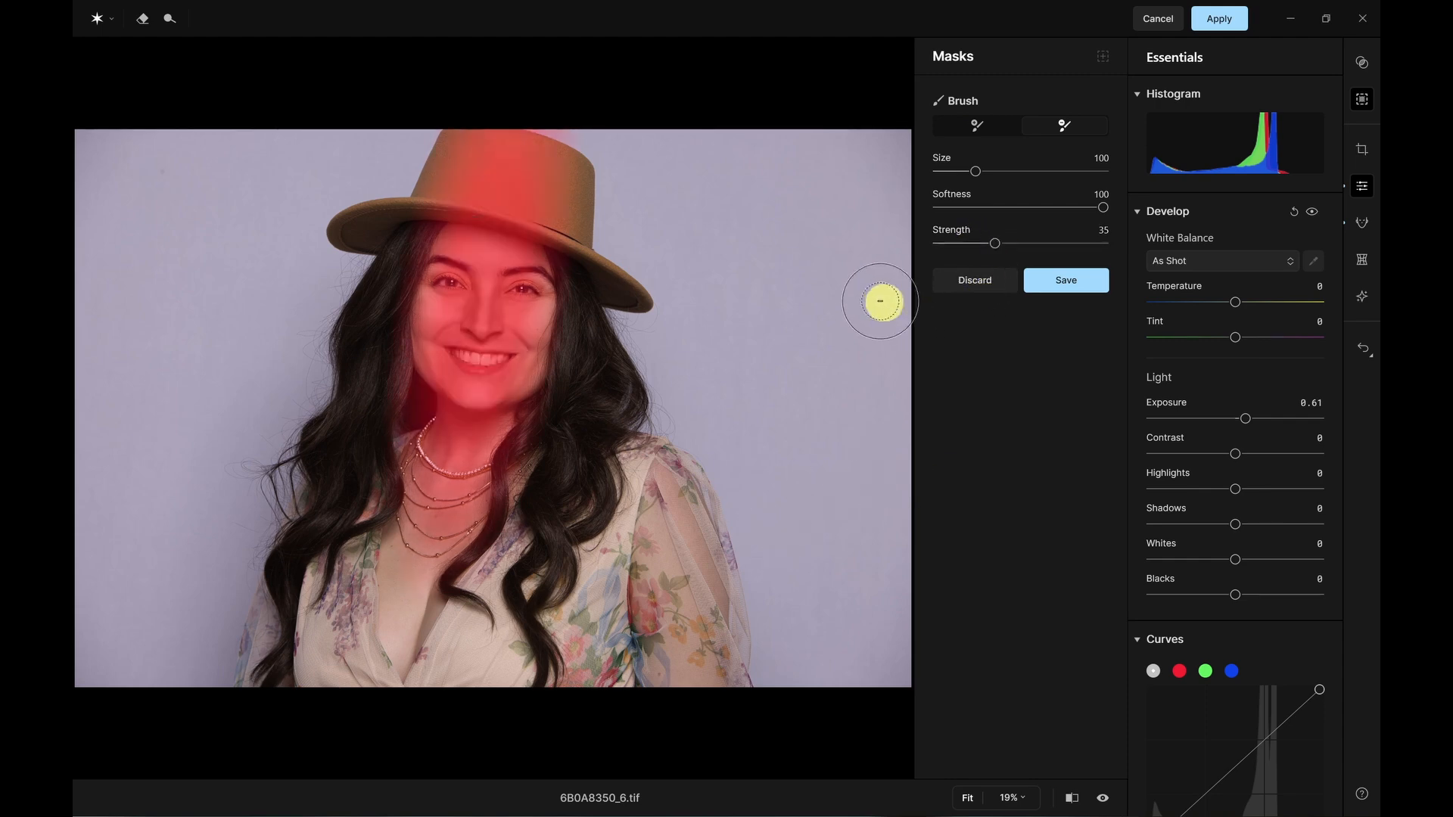
pyautogui.scroll(1, 413, 157)
pyautogui.scroll(2, 415, 147)
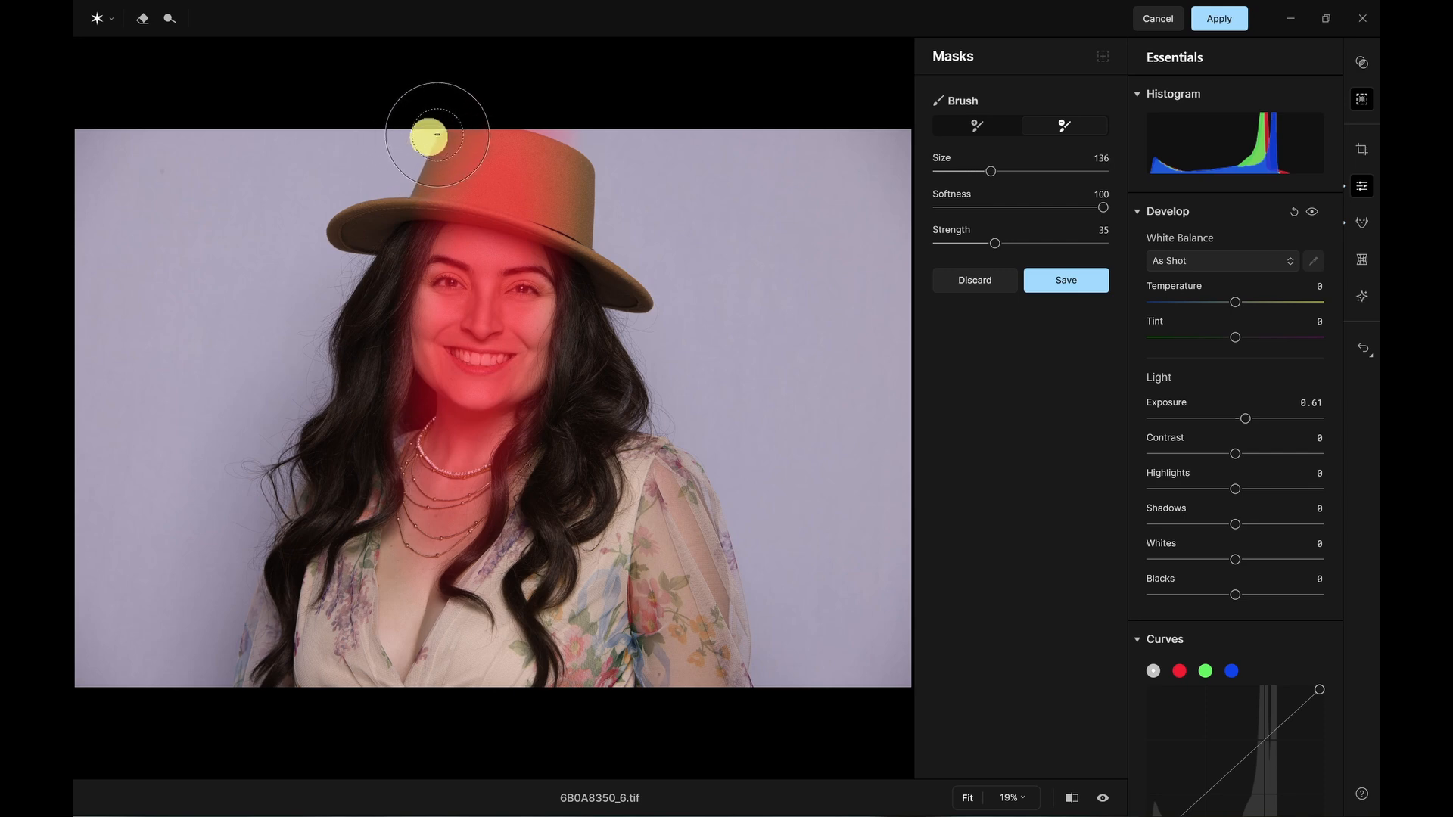
pyautogui.scroll(1, 431, 138)
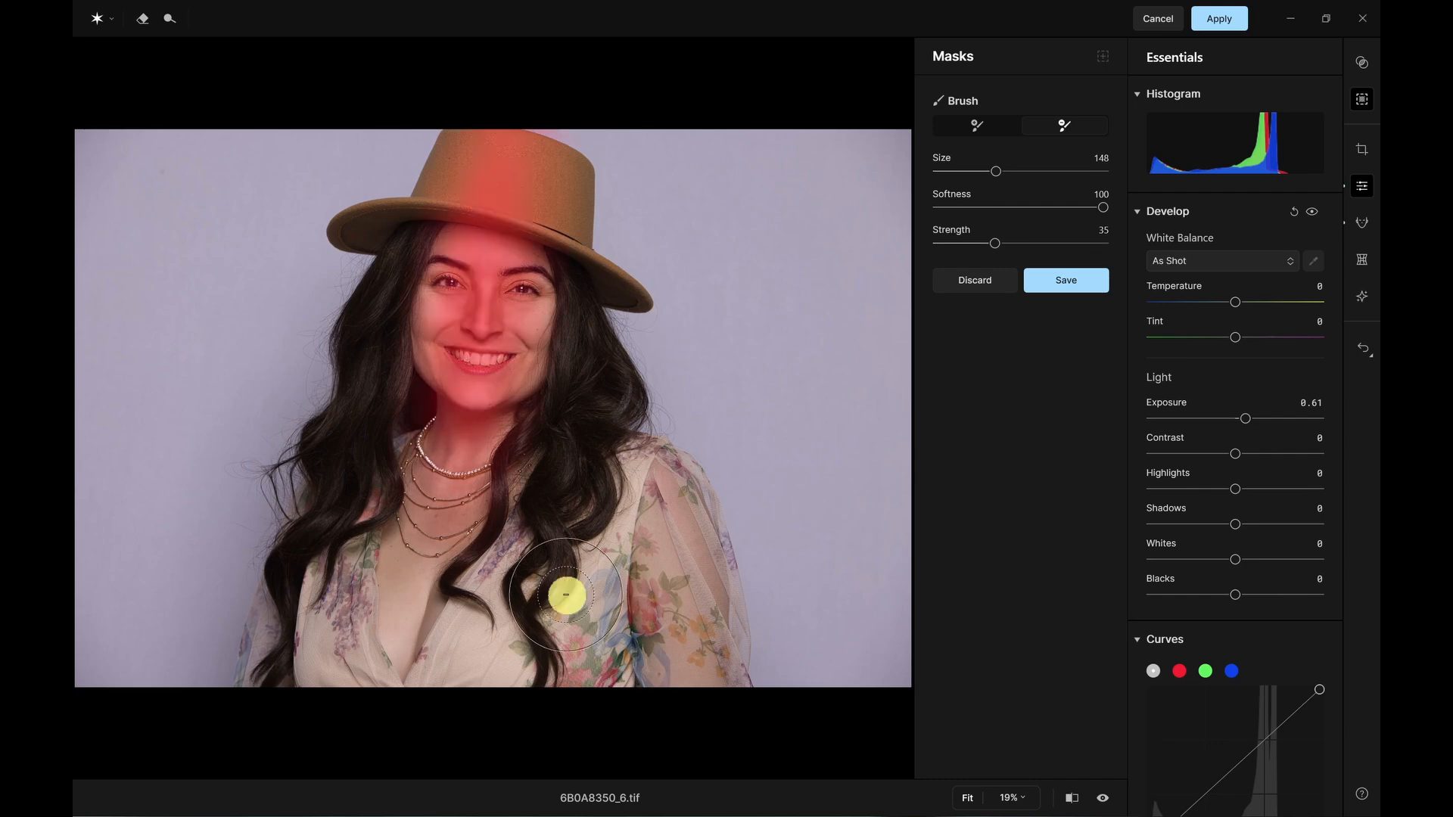
pyautogui.click(1050, 287)
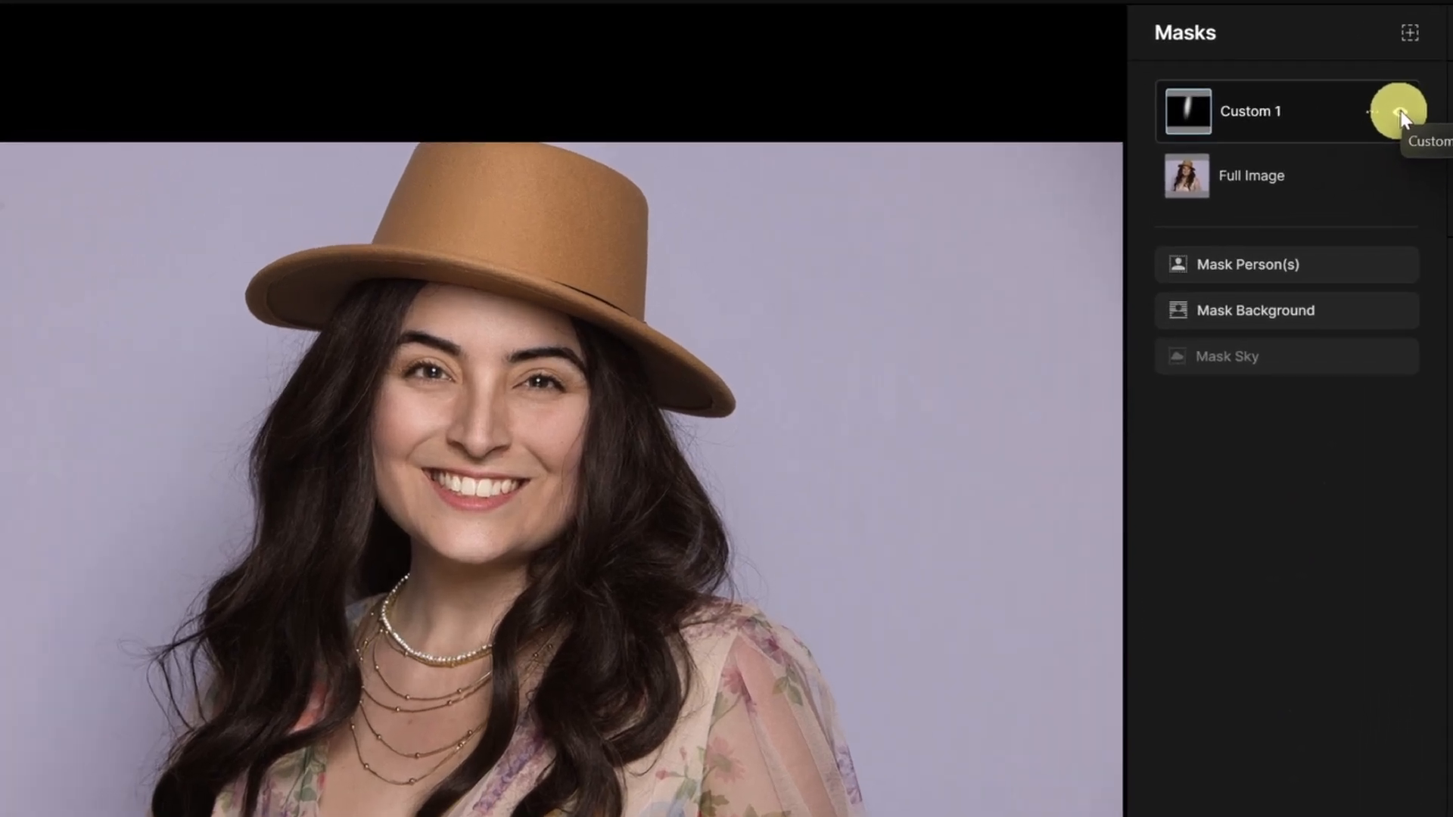
# Step: Set the radial mask's Exposure to 0.70, comparing the portrait with and without the adjustments
pyautogui.click(1239, 110)
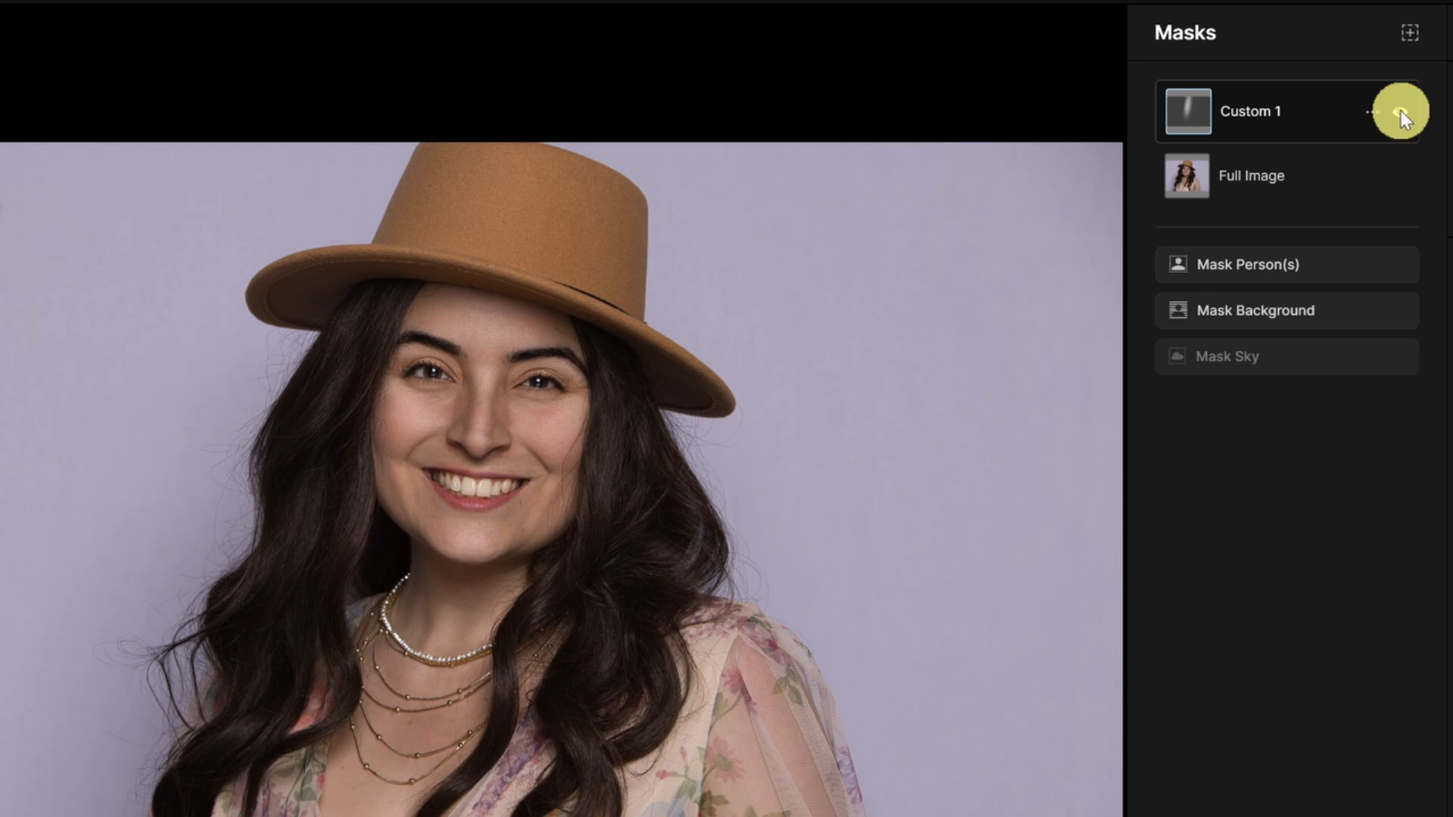
pyautogui.click(1401, 111)
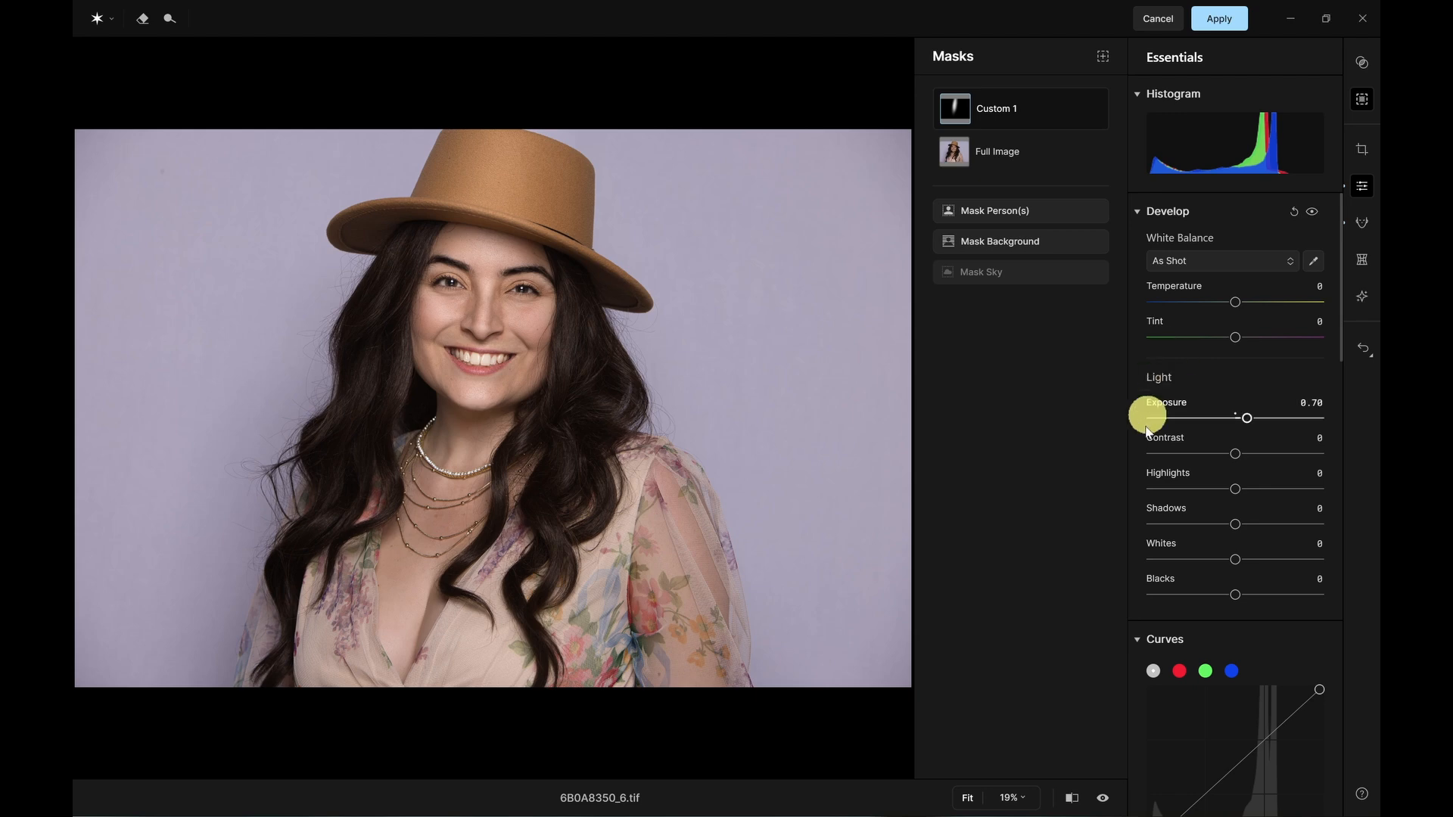
pyautogui.click(1102, 800)
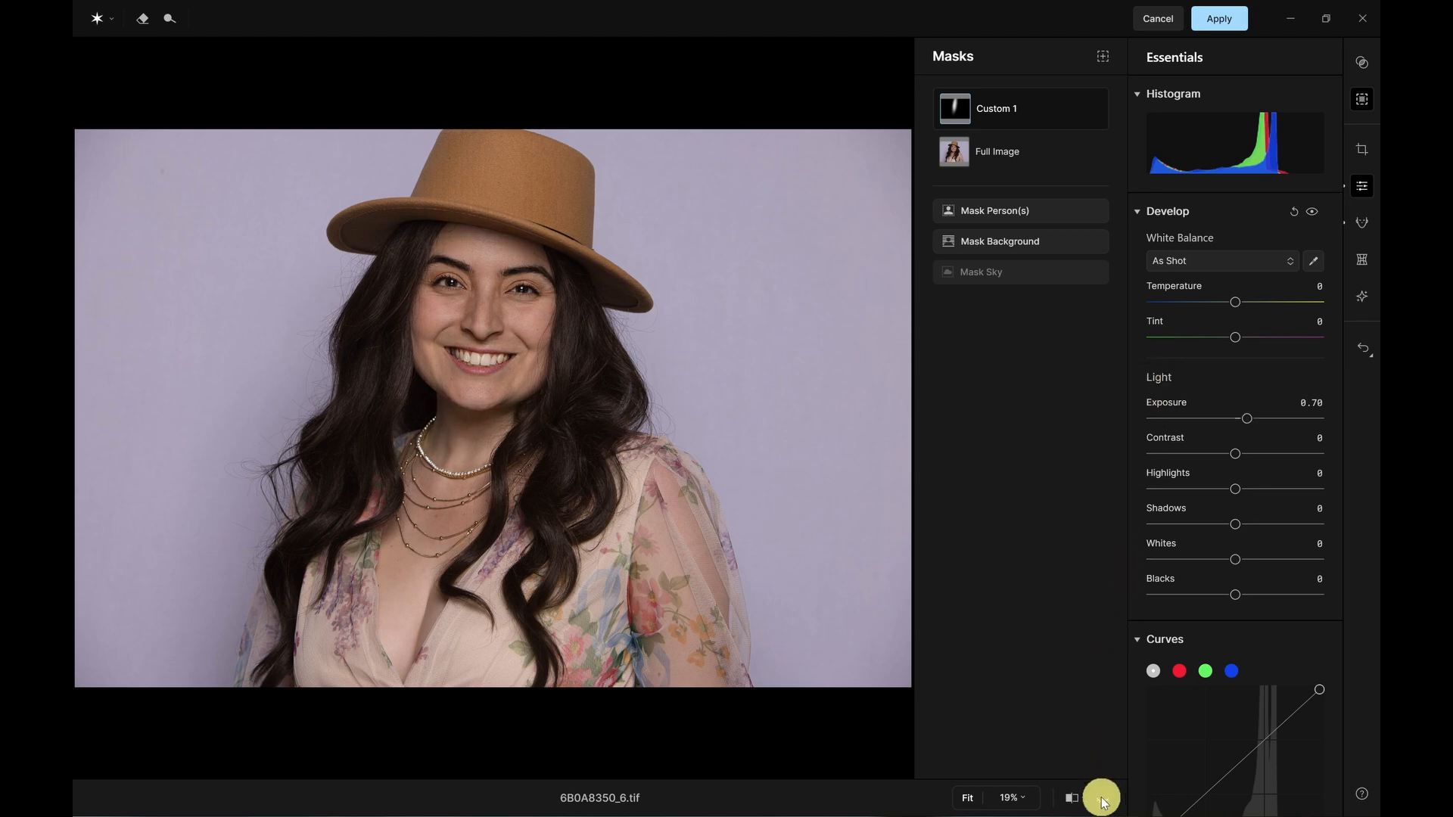
pyautogui.click(1103, 801)
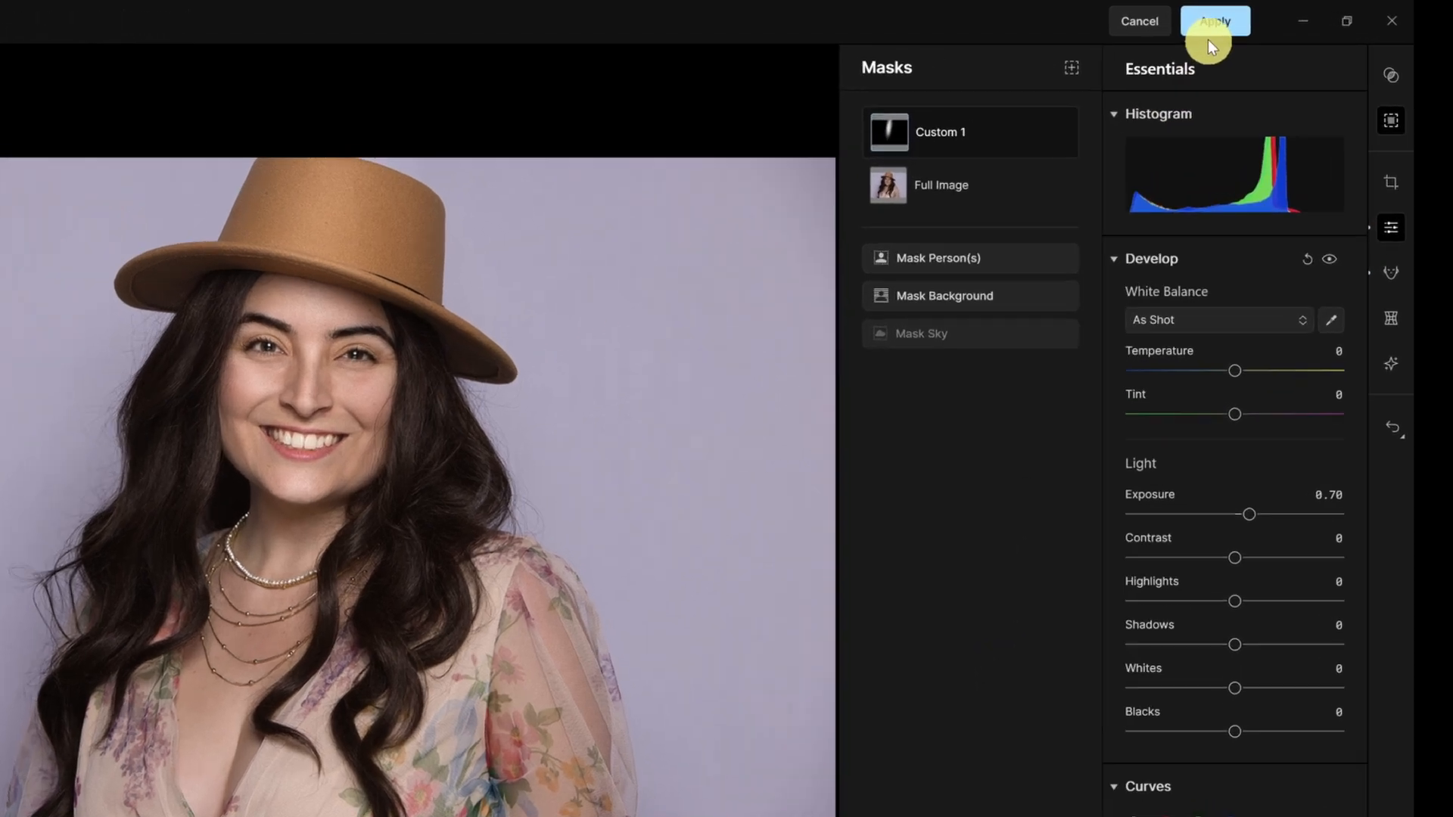
# Step: Apply the Aperty edits to return to Luminar Neo and compare the portrait before and after
pyautogui.click(1220, 23)
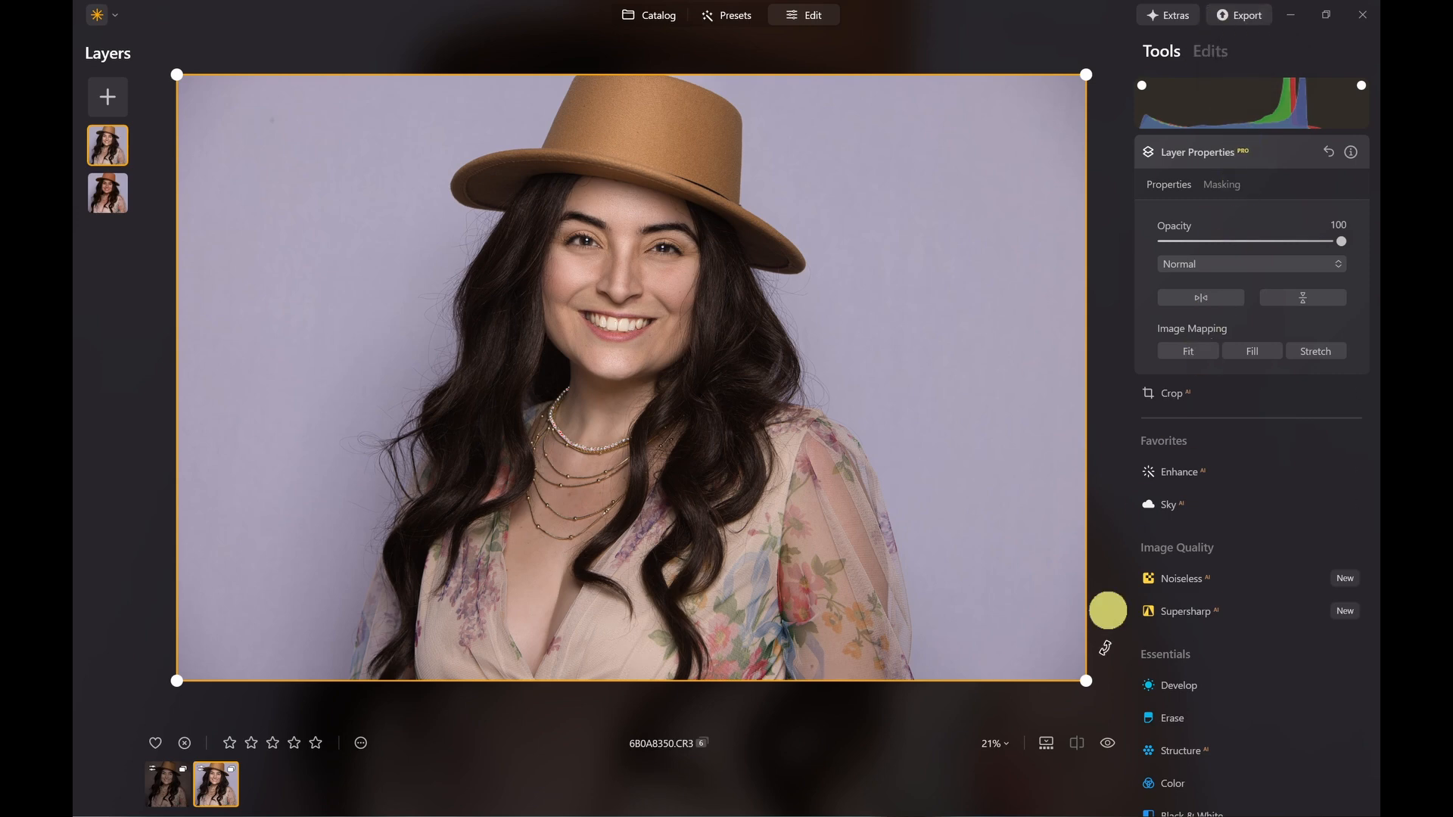
pyautogui.click(1110, 744)
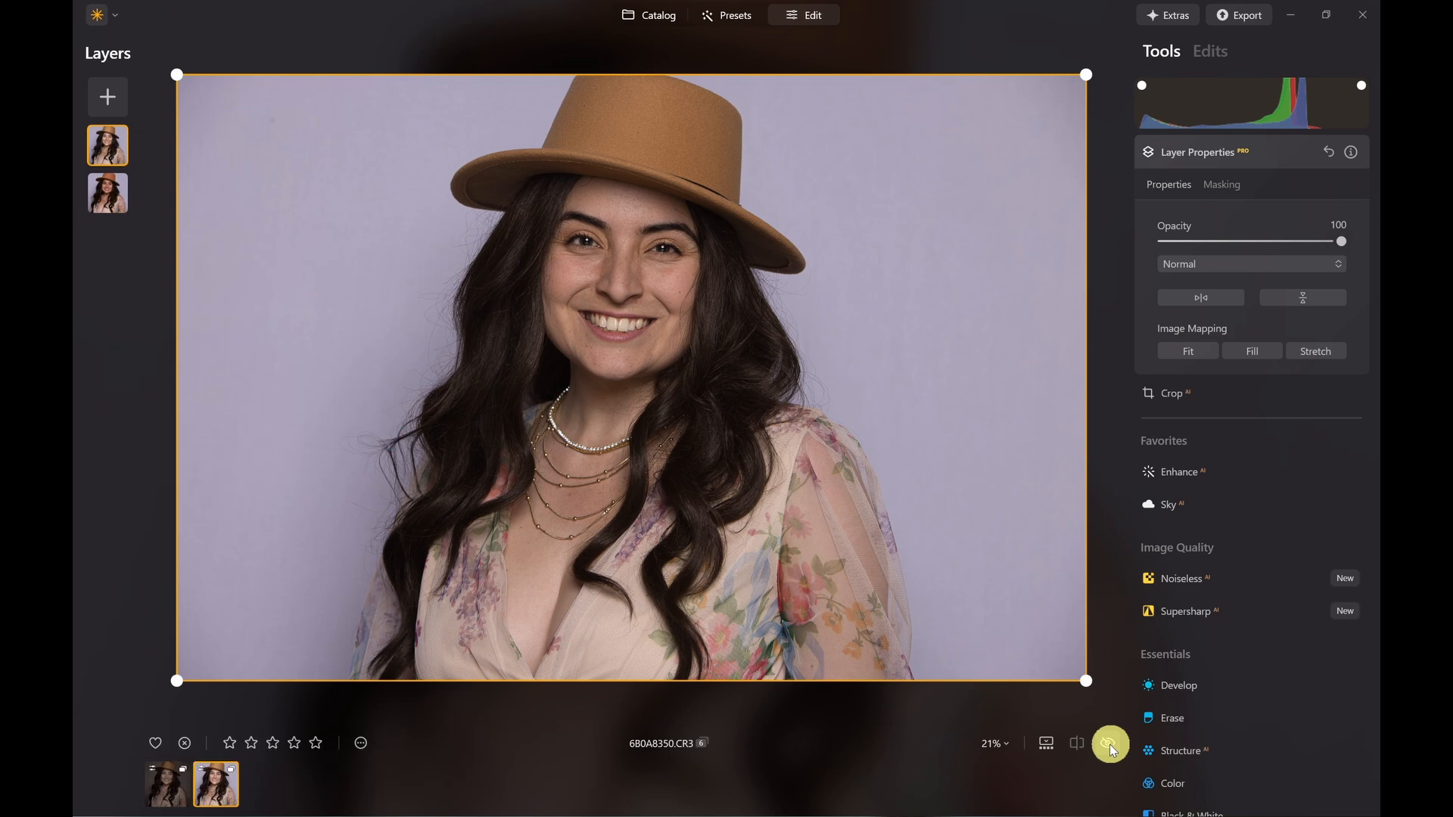
pyautogui.click(1109, 743)
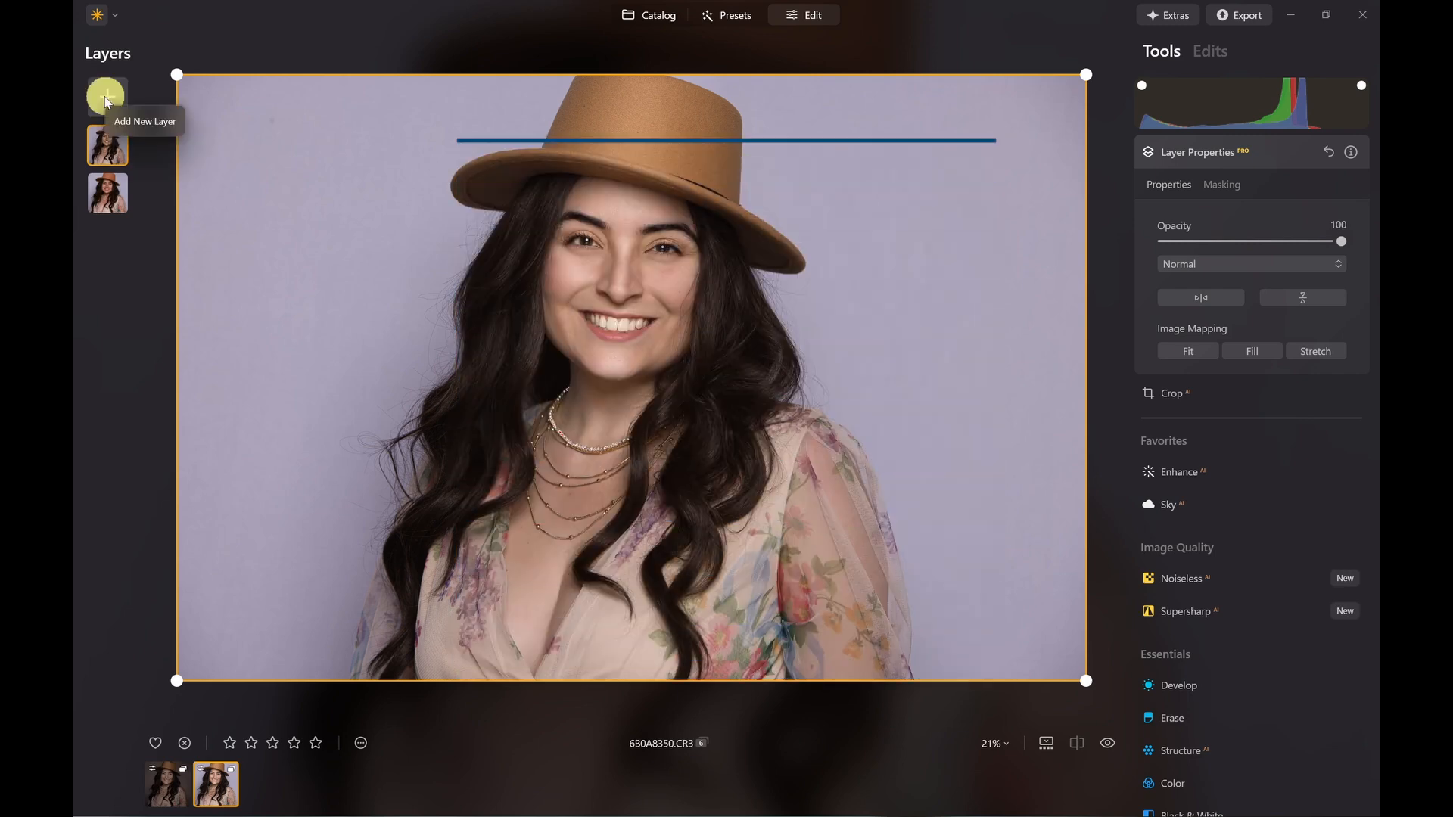
# Step: Browse the Still Life background images and add Still Life Background 22.jpg as a new layer over the portrait
pyautogui.click(105, 96)
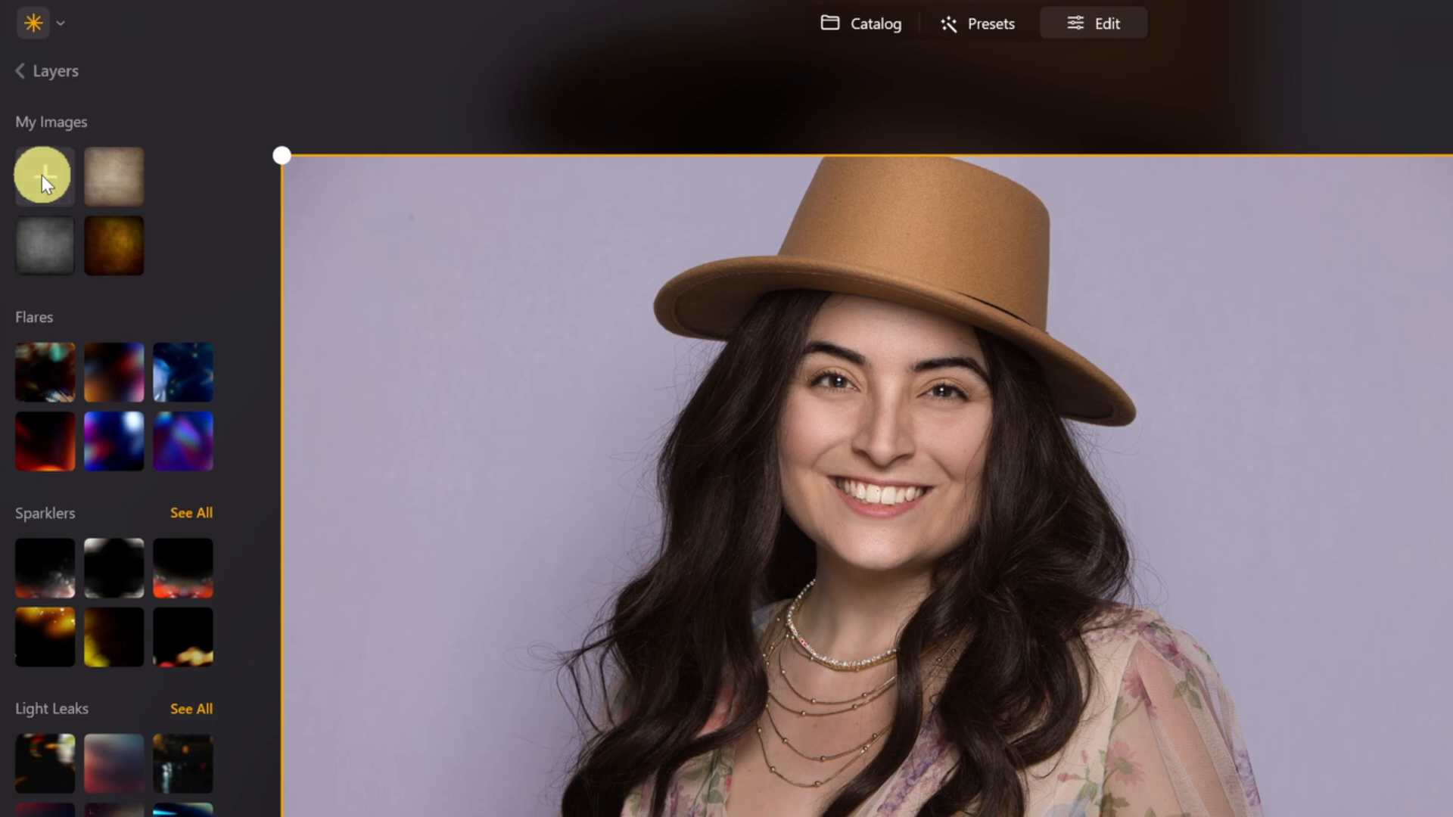
pyautogui.click(42, 175)
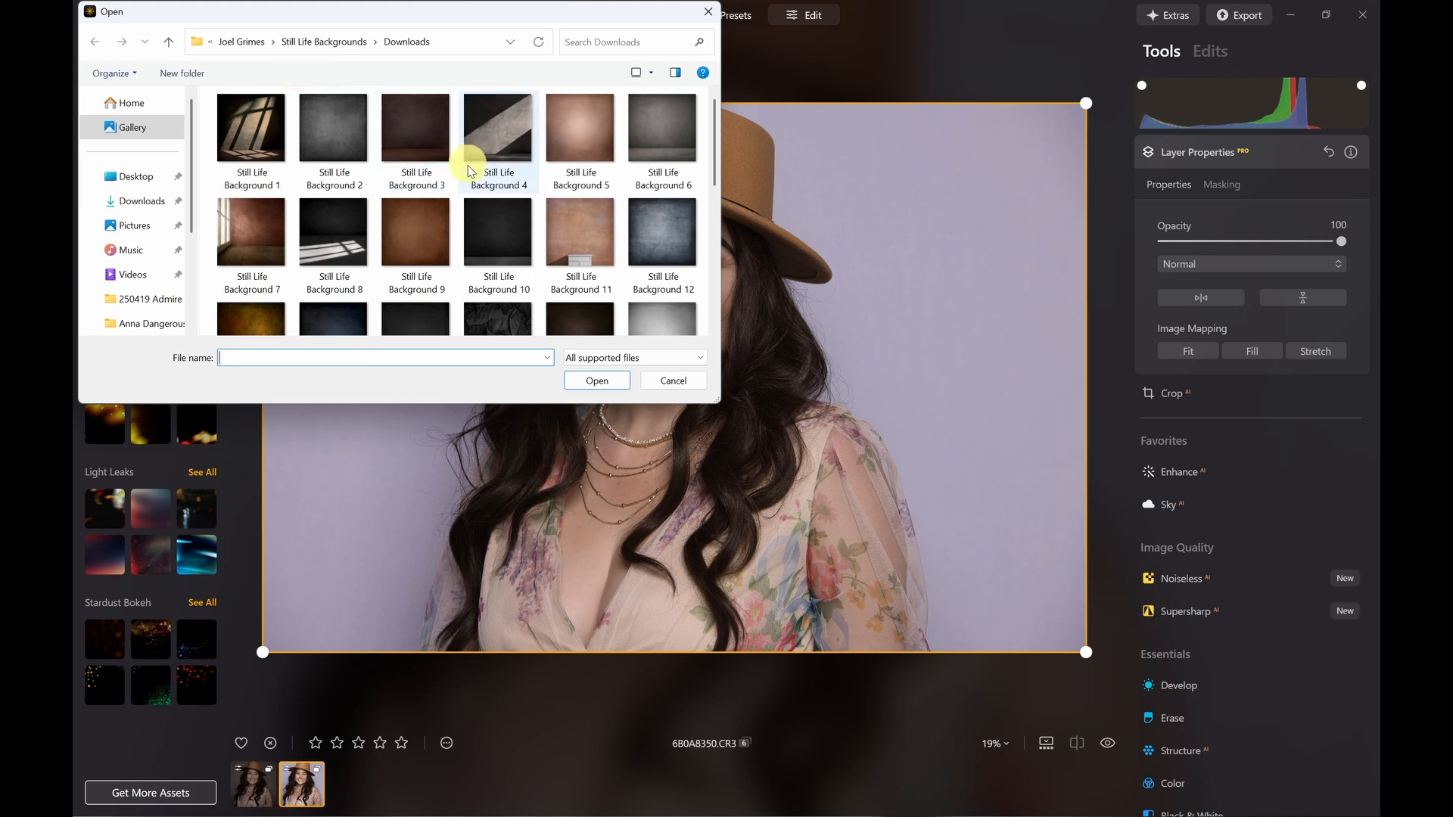
pyautogui.scroll(-3, 470, 171)
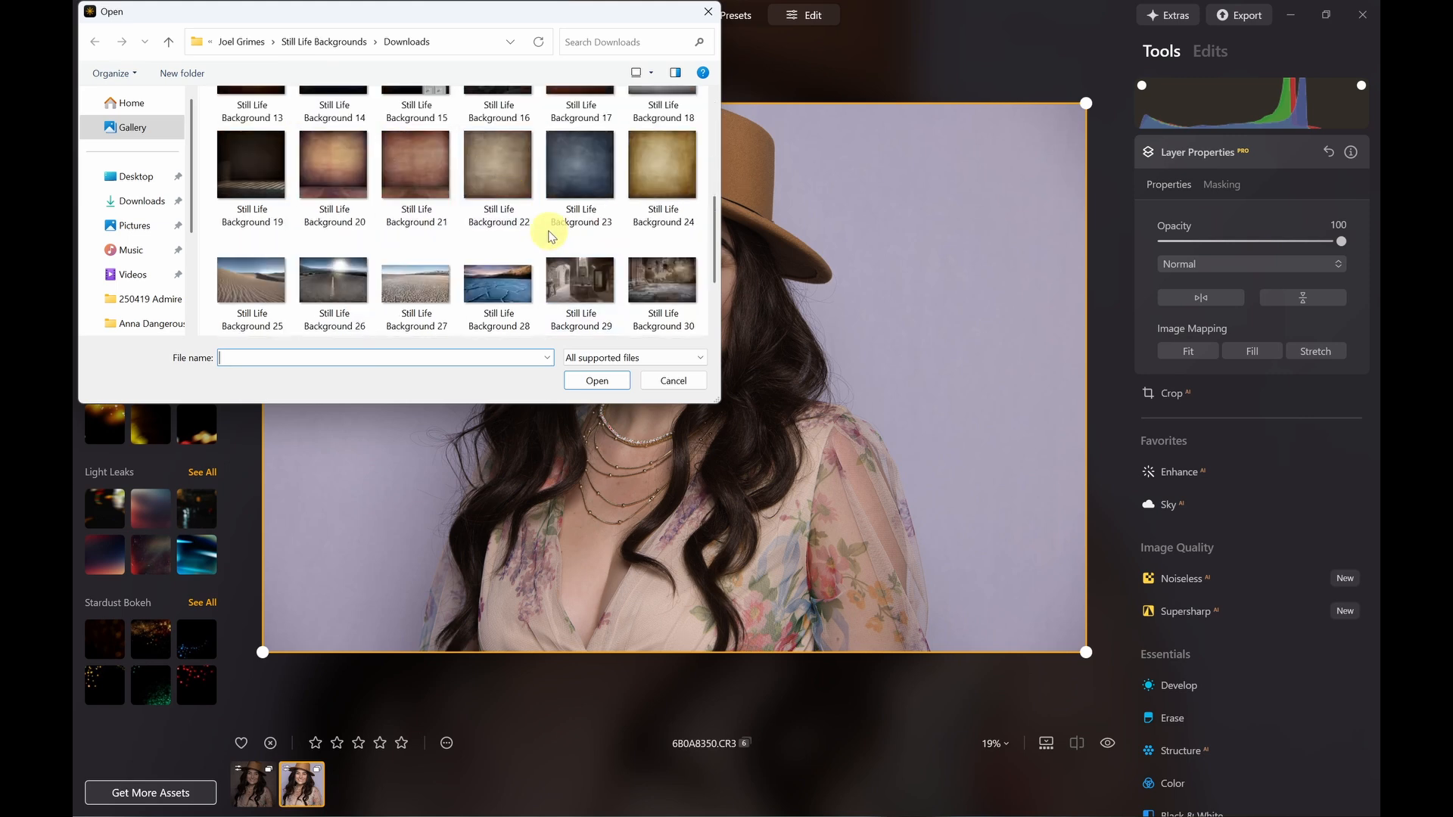
pyautogui.scroll(-2, 549, 236)
pyautogui.scroll(4, 549, 236)
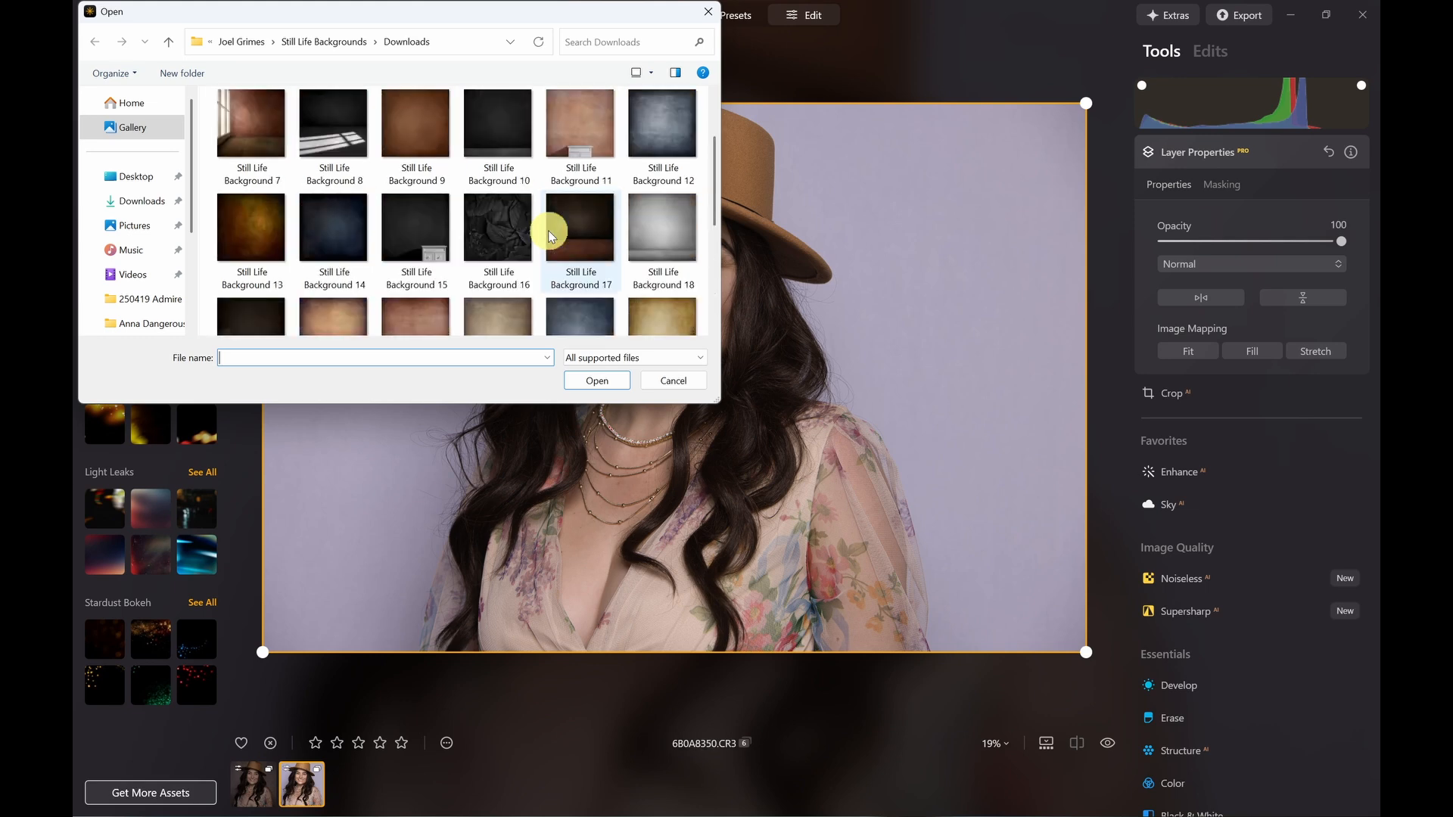
pyautogui.scroll(1, 550, 235)
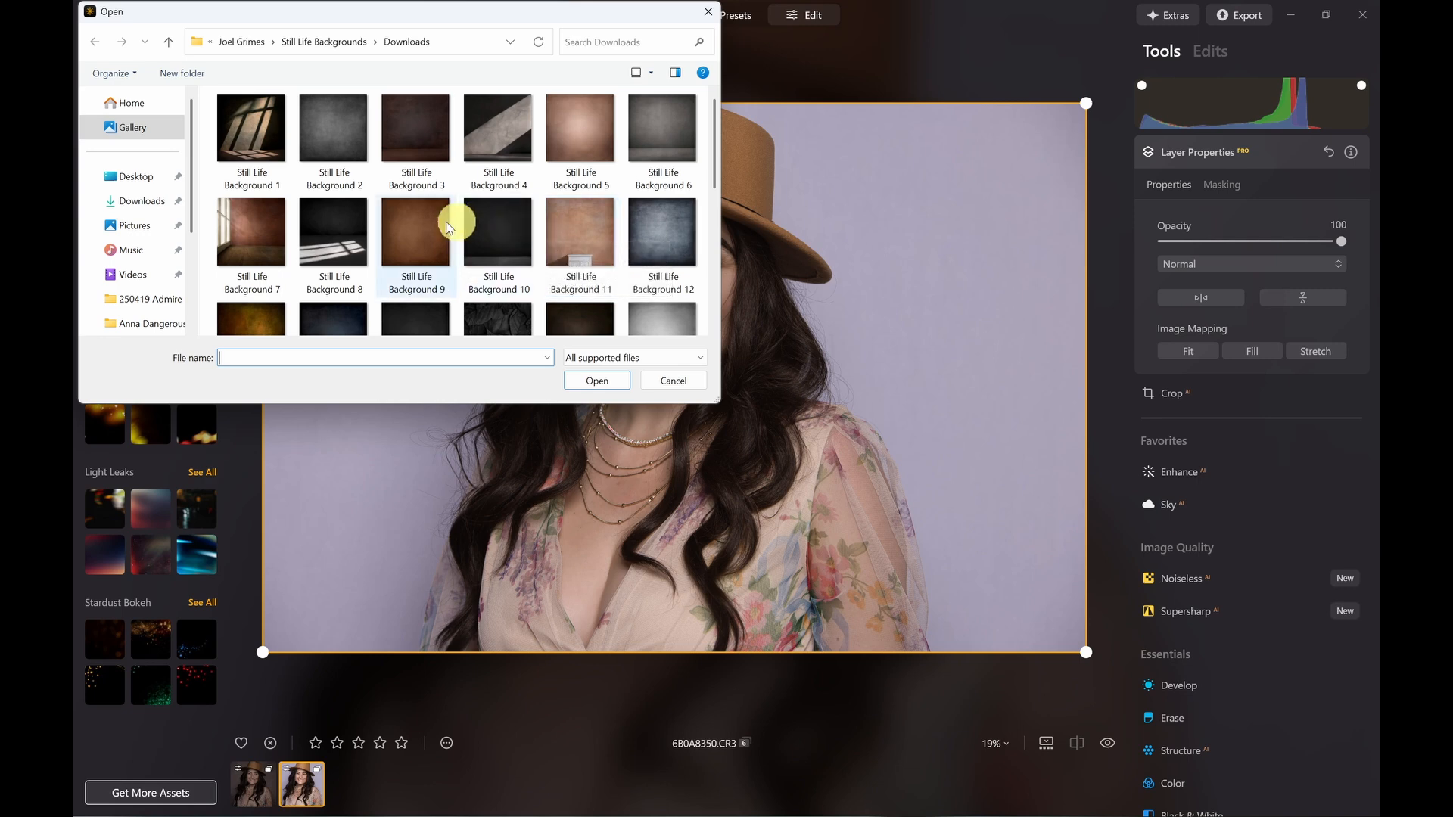
pyautogui.click(708, 12)
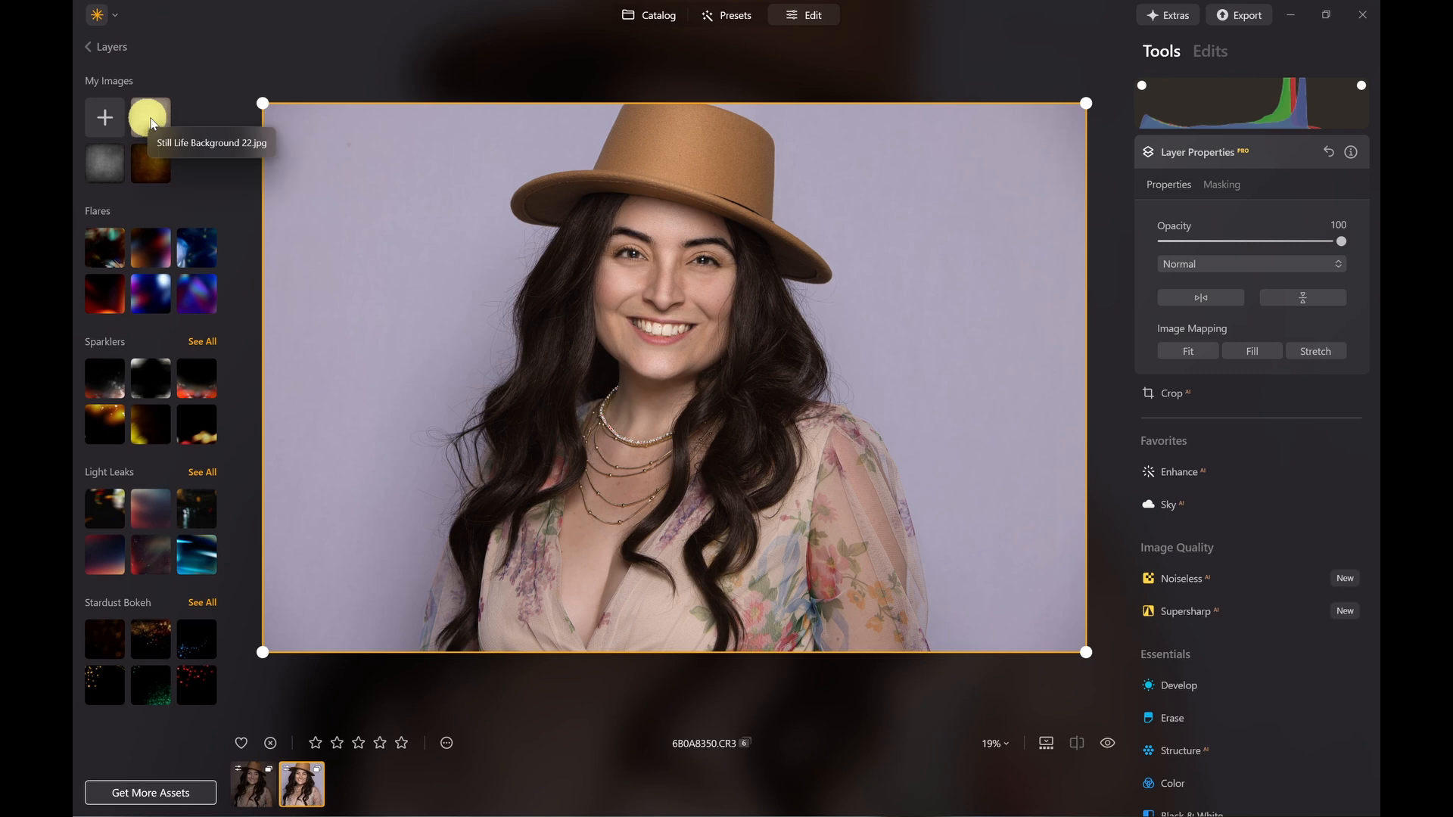
pyautogui.click(153, 122)
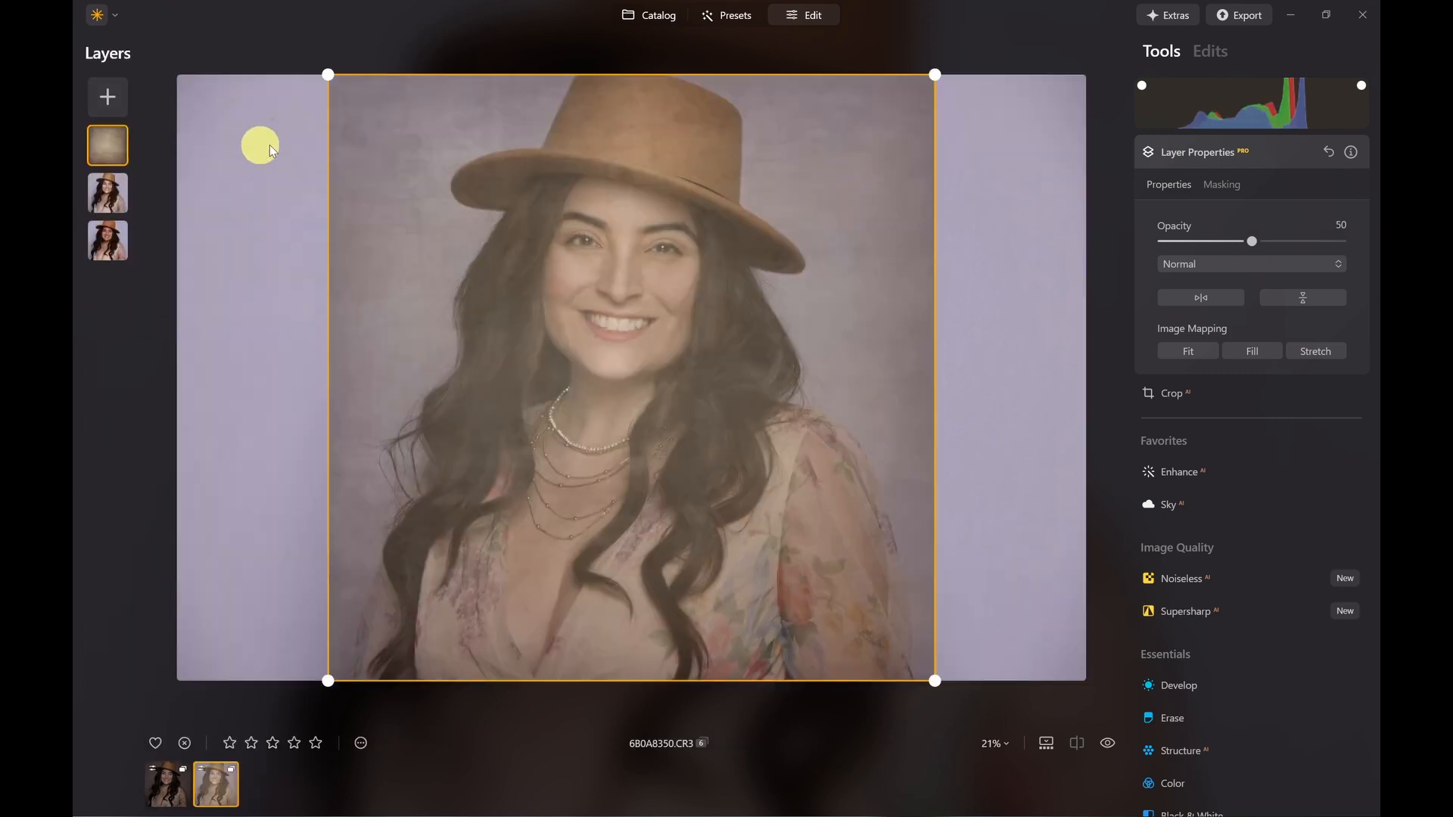
# Step: Map the texture layer to fill the photo, set its opacity to 100 and its blend mode to Multiply
pyautogui.click(1256, 353)
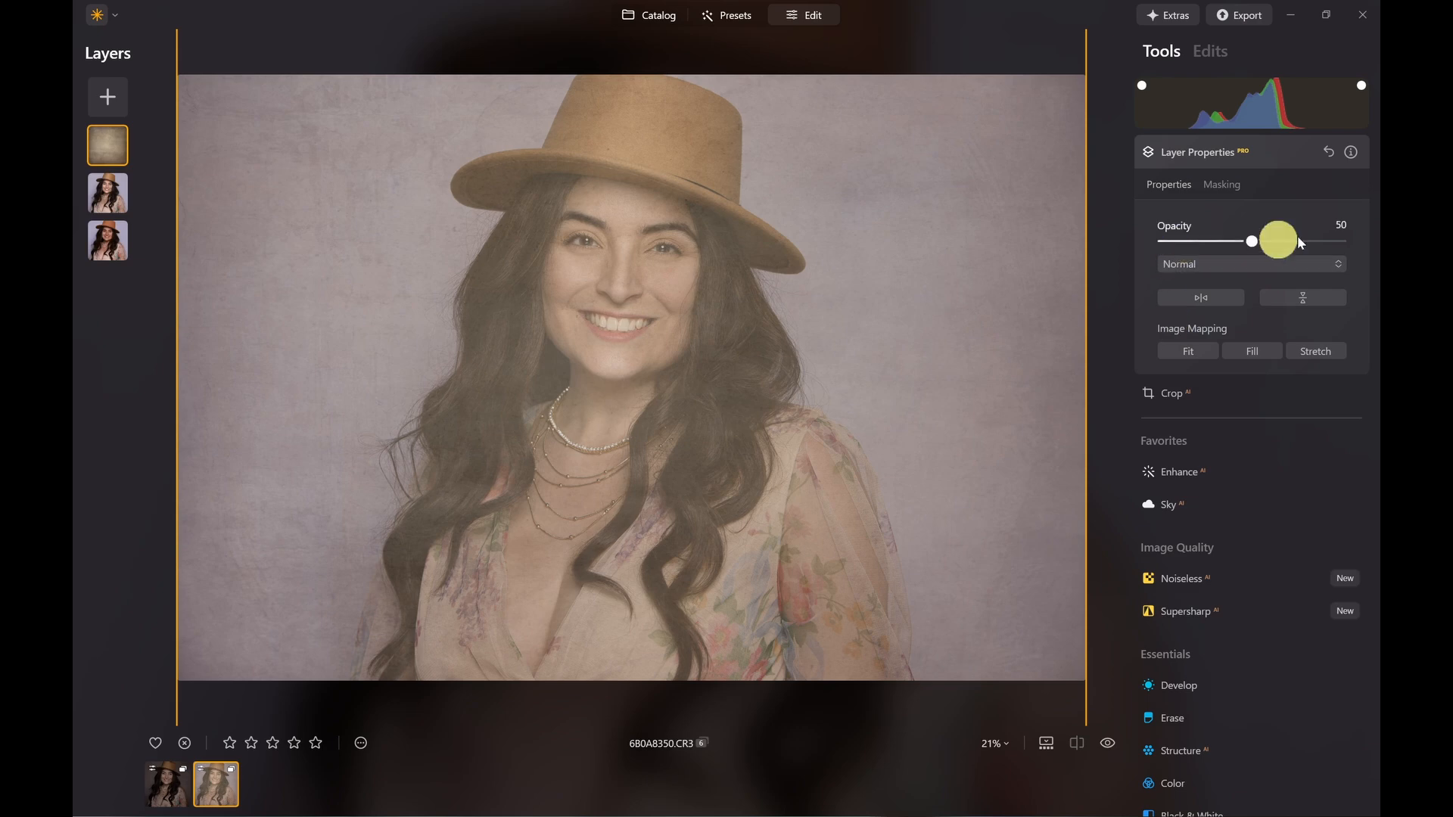
pyautogui.moveTo(1251, 242); pyautogui.dragTo(1339, 242)
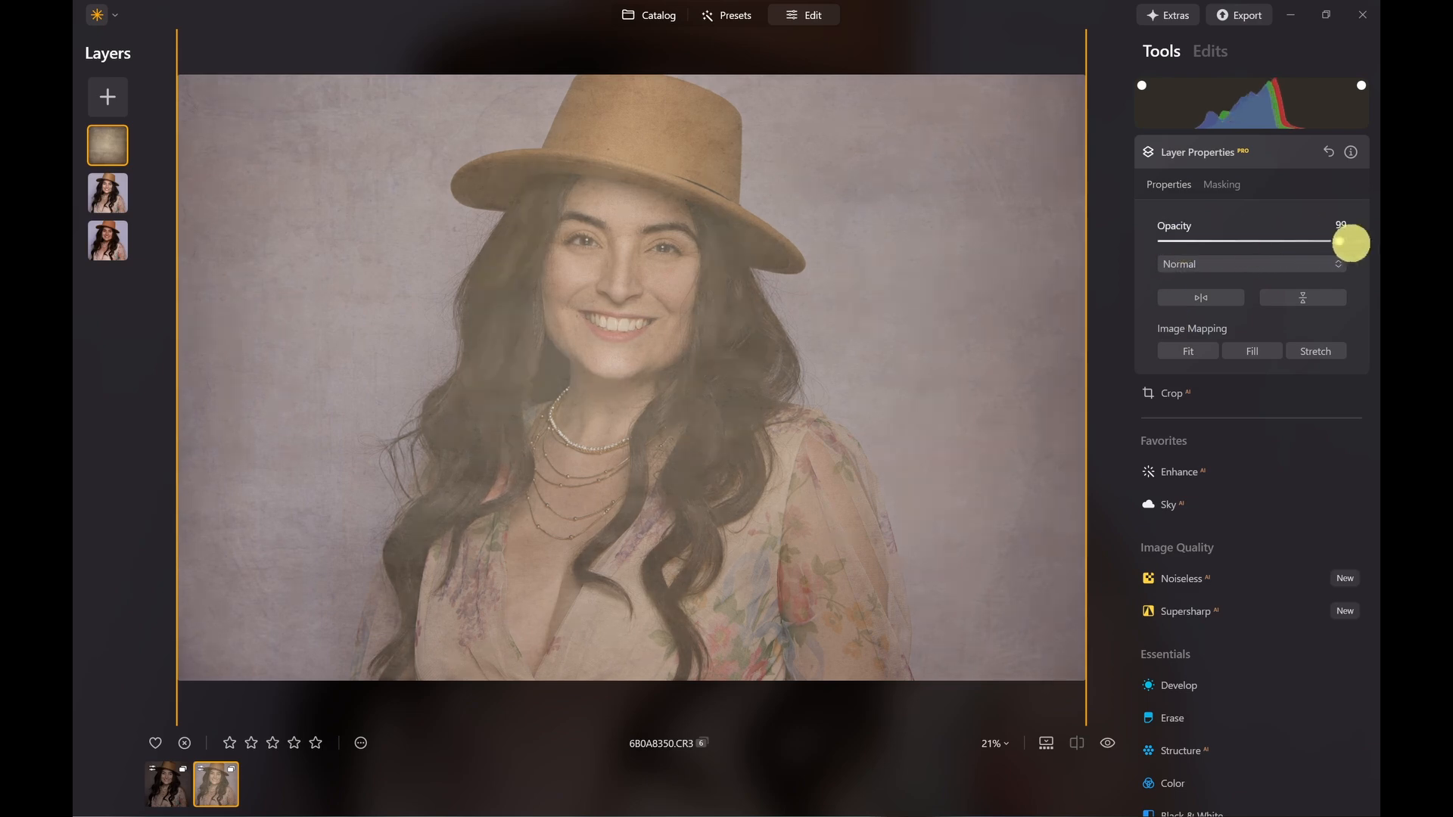
pyautogui.click(1204, 265)
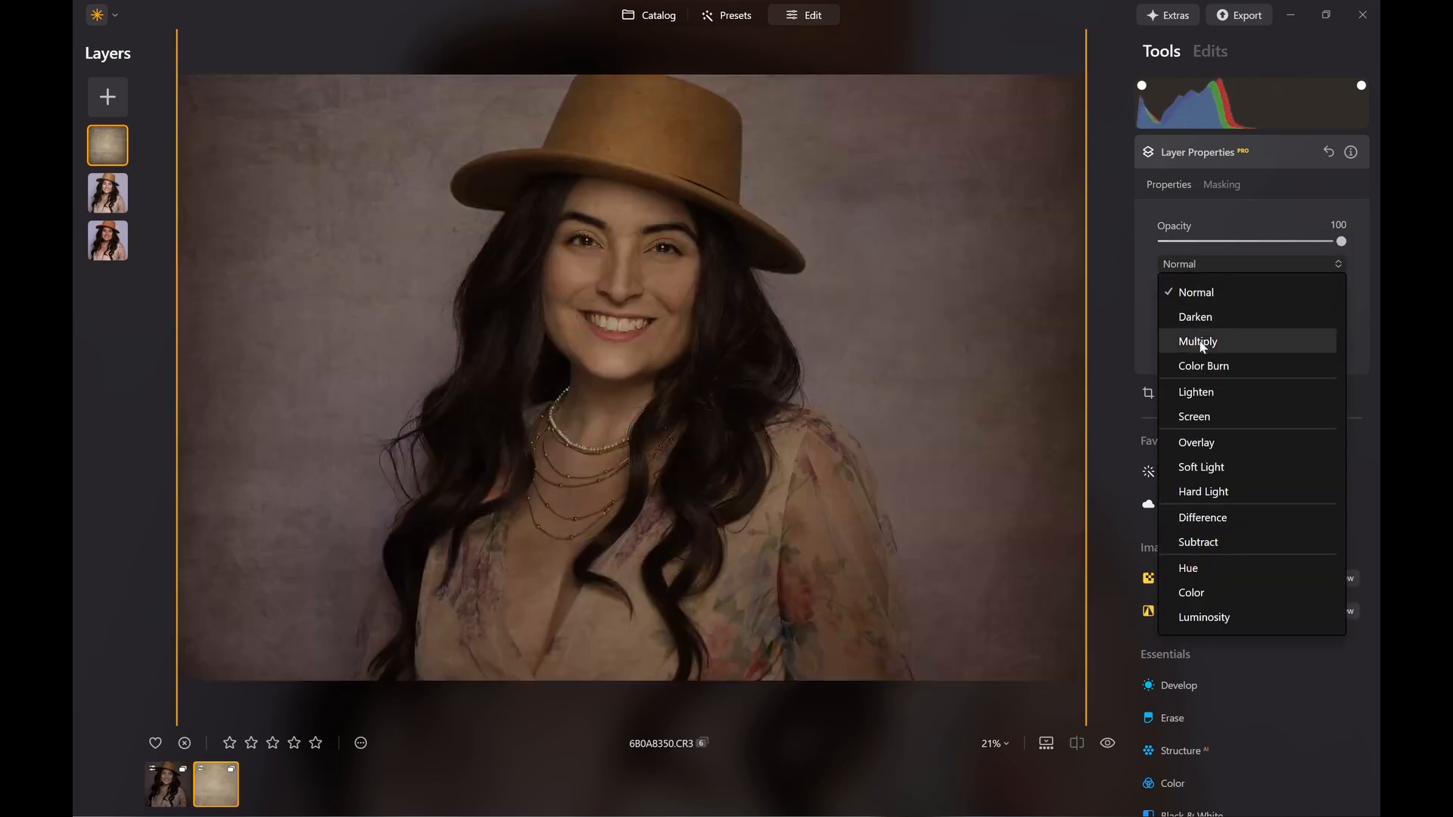
pyautogui.click(1199, 341)
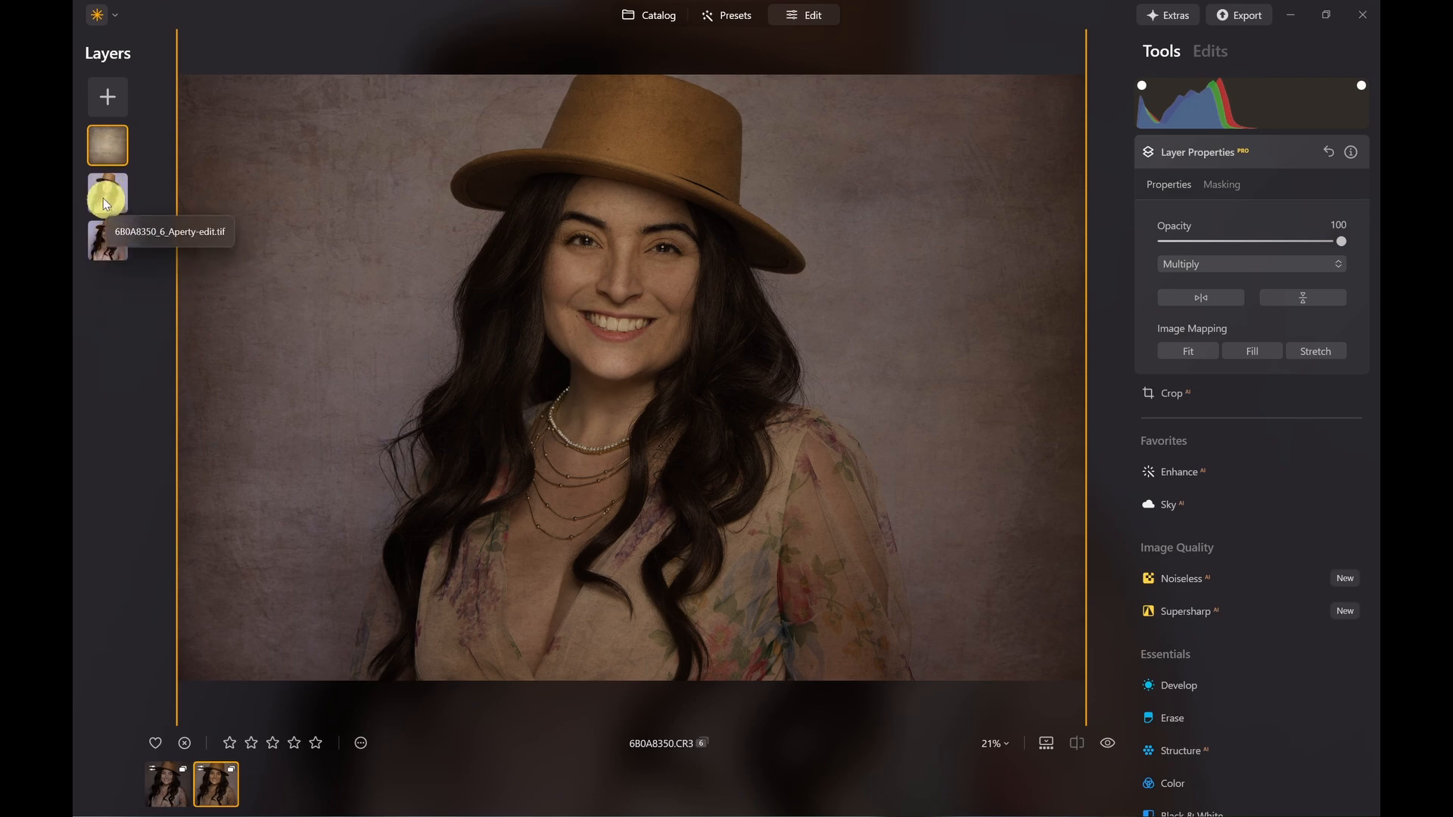
# Step: Duplicate the Aperty-edited portrait layer and move the copy above the texture layer
pyautogui.moveTo(103, 199); pyautogui.dragTo(107, 143)
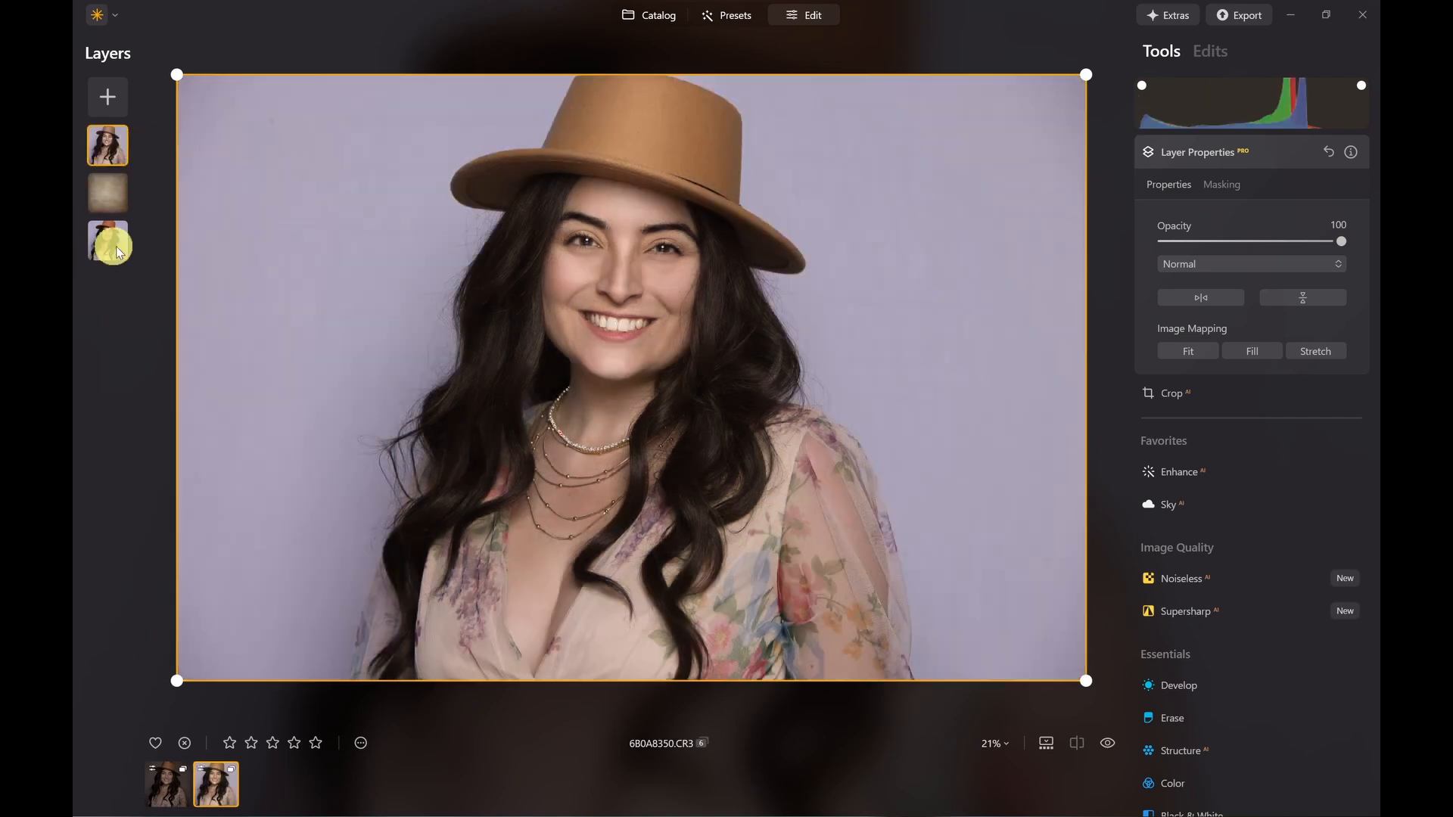
pyautogui.moveTo(107, 247); pyautogui.dragTo(105, 172)
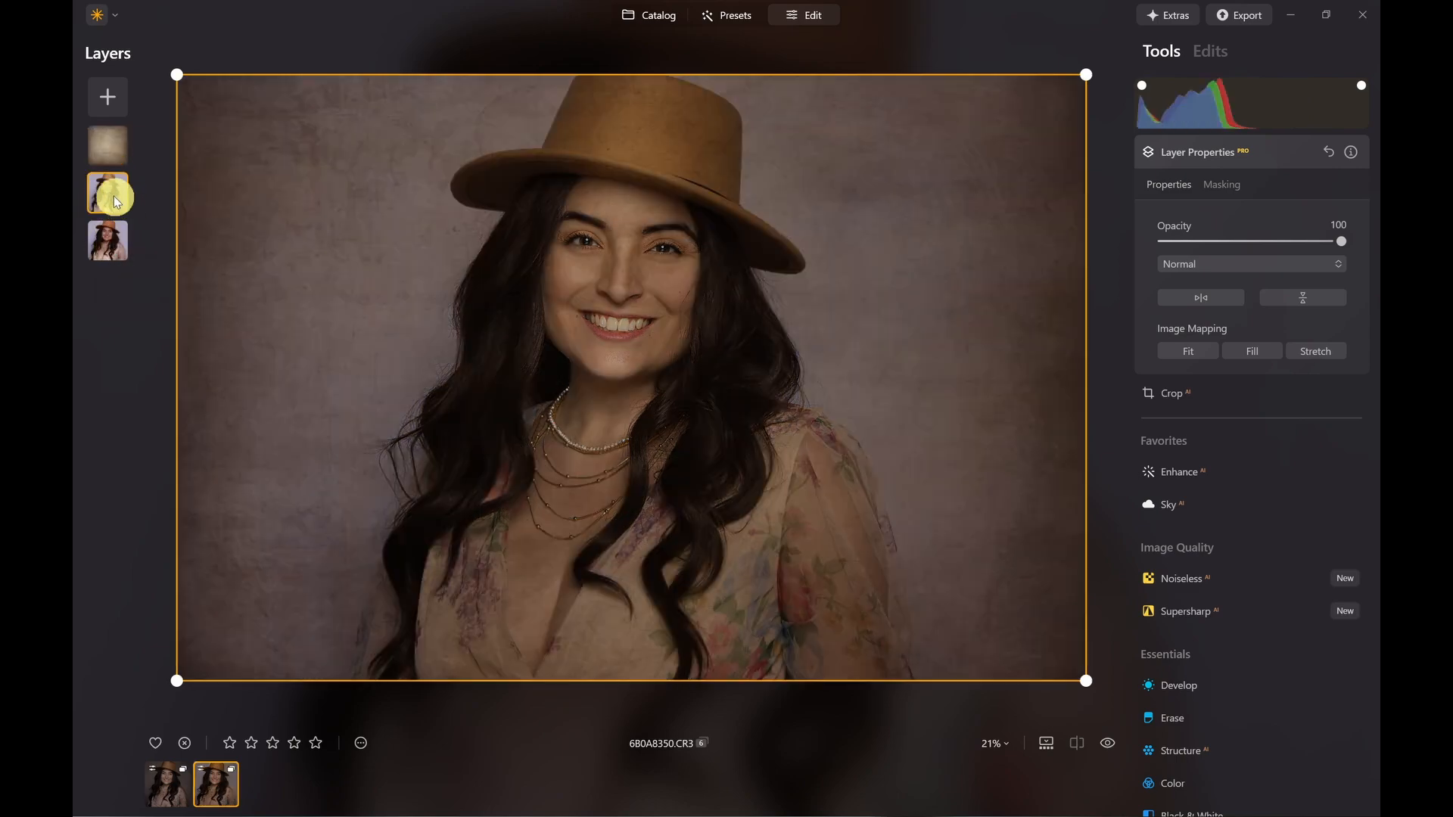
pyautogui.rightClick(115, 197)
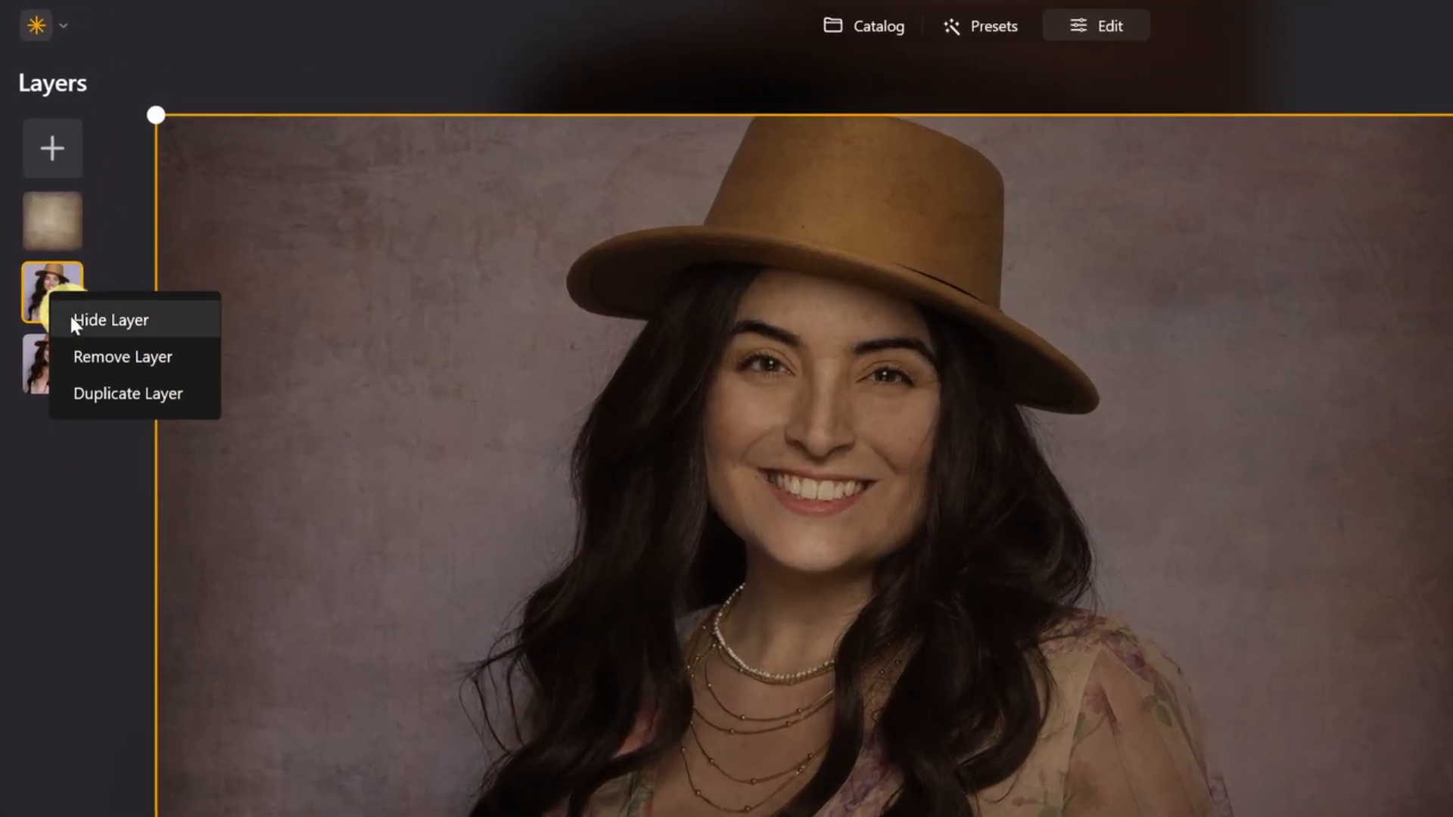
pyautogui.click(107, 393)
pyautogui.moveTo(55, 292); pyautogui.dragTo(57, 220)
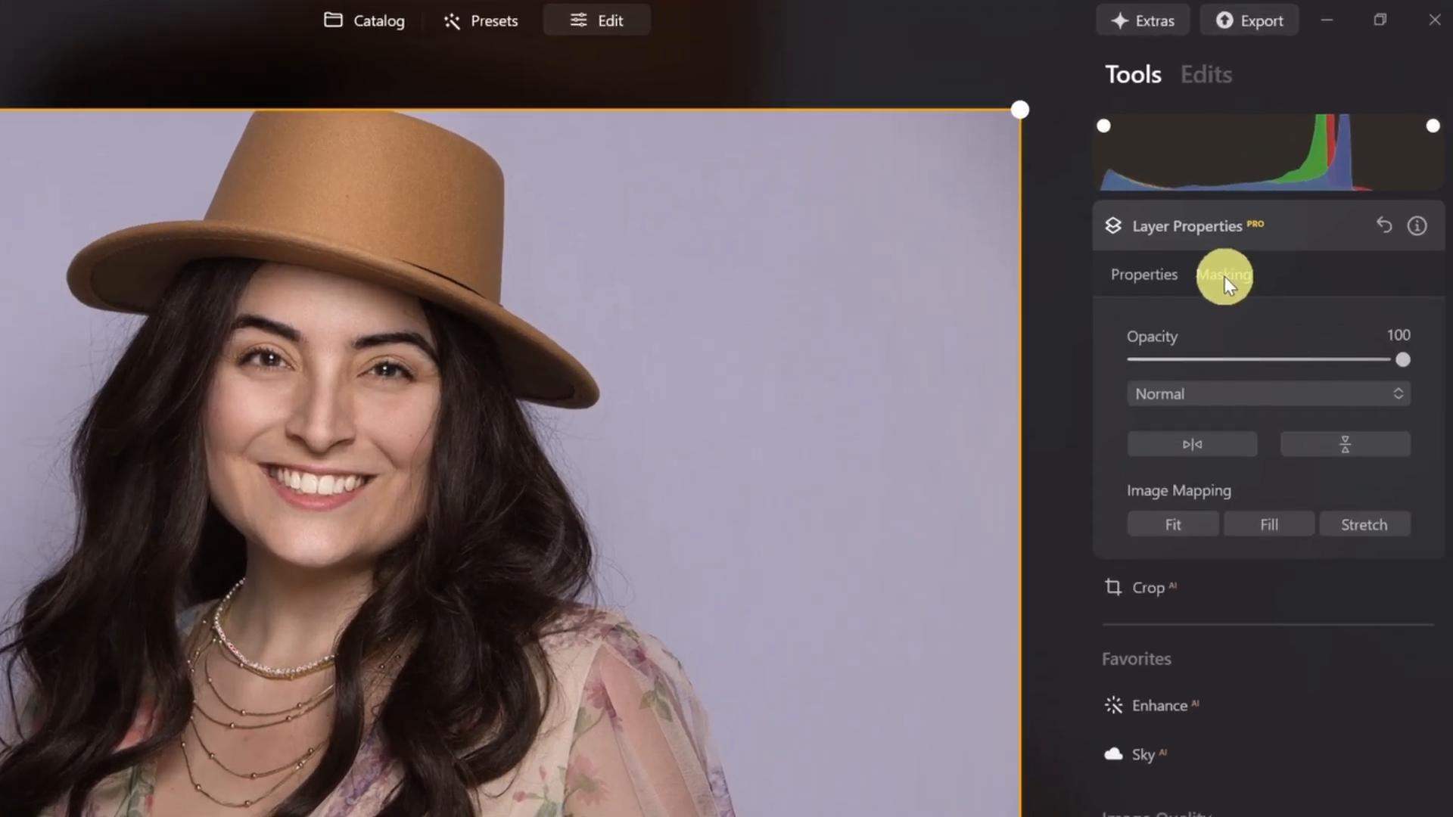
# Step: Remove the background from the top portrait layer with the AI Background Removal mask
pyautogui.click(1223, 185)
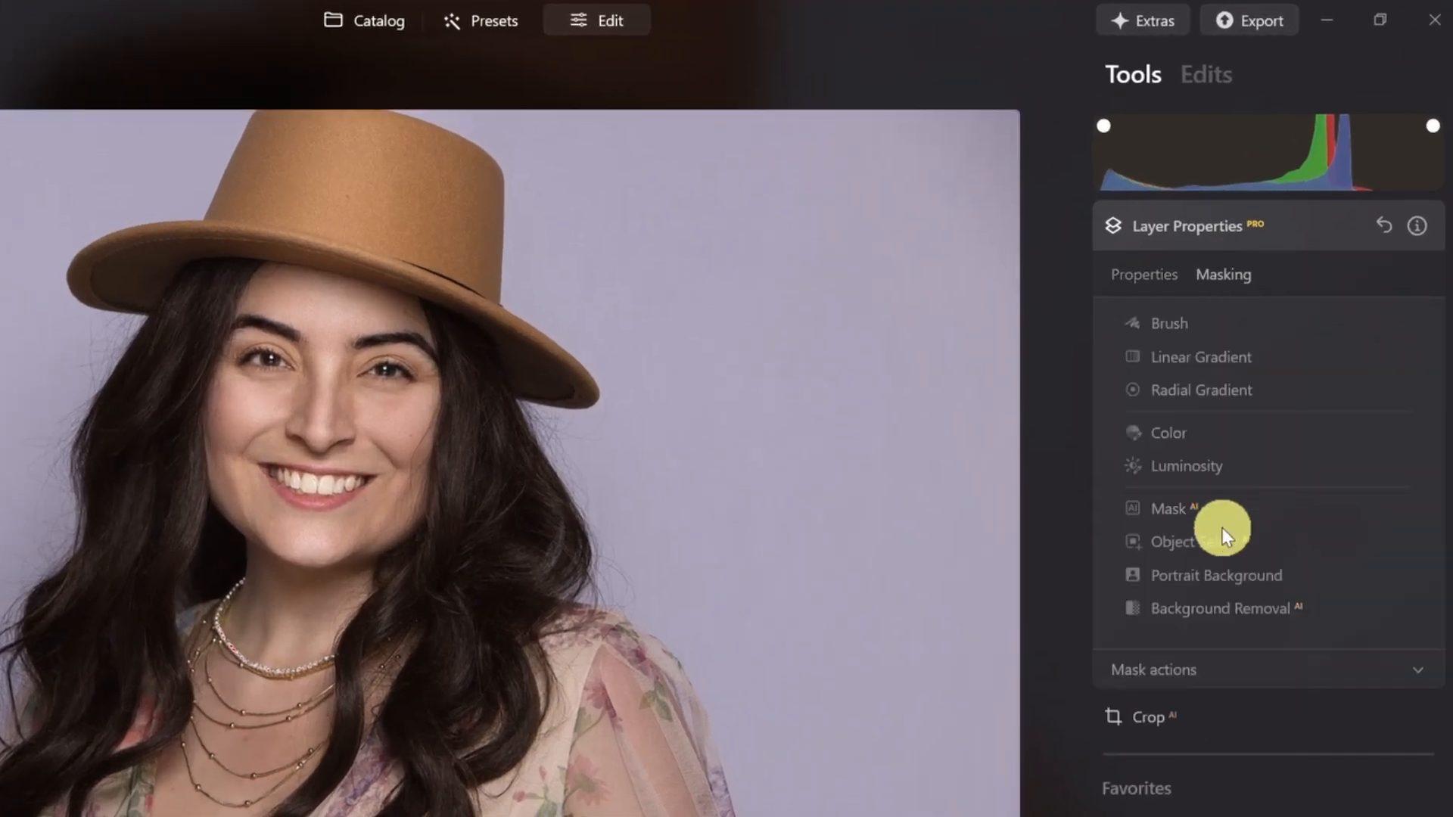
pyautogui.click(1223, 616)
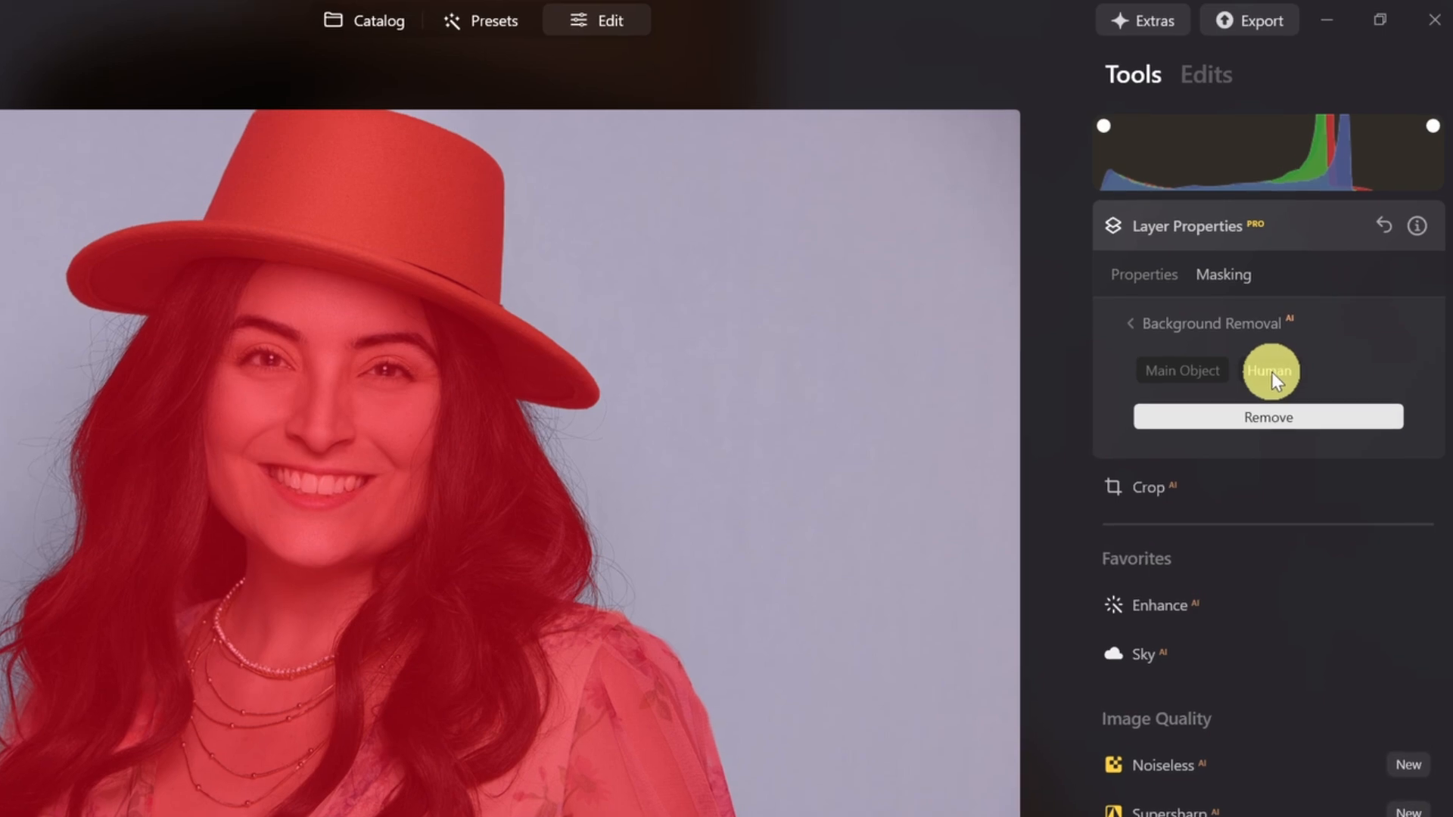
pyautogui.click(1250, 418)
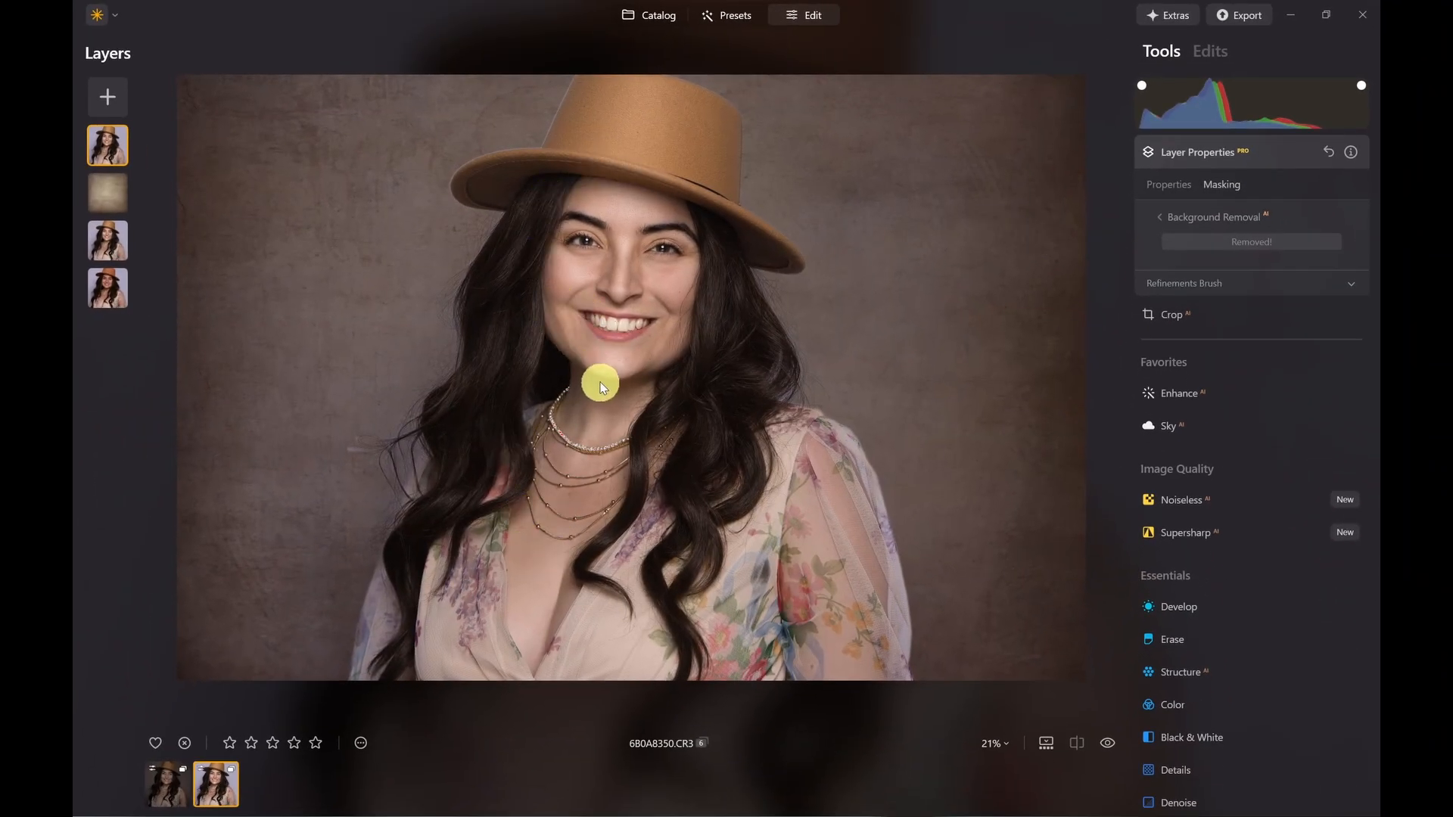
# Step: Hide the texture layer and the two portrait layers beneath it to isolate the cutout
pyautogui.click(103, 192)
pyautogui.rightClick(104, 195)
pyautogui.click(125, 210)
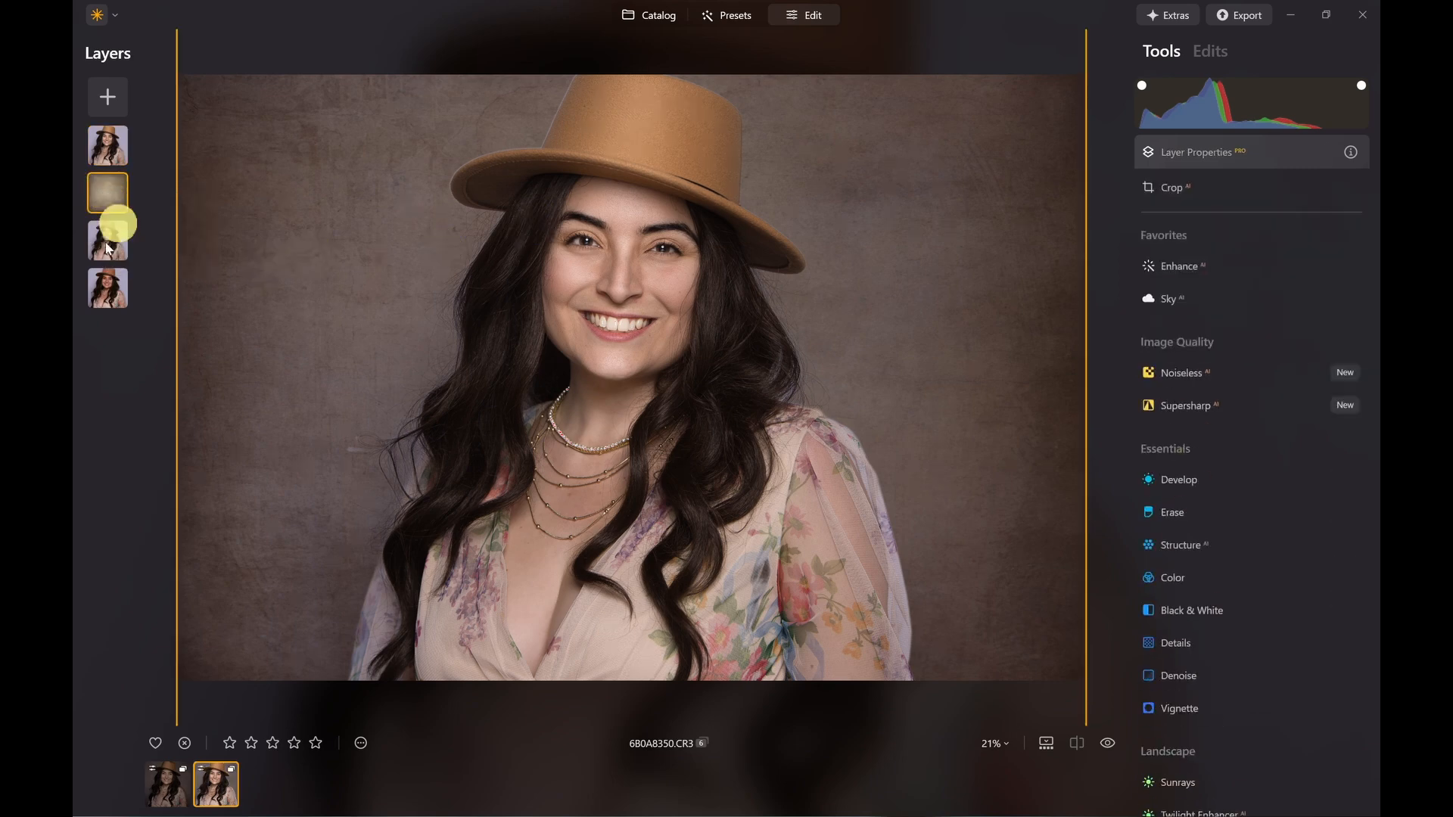
pyautogui.rightClick(100, 240)
pyautogui.click(135, 259)
pyautogui.click(108, 298)
pyautogui.rightClick(108, 297)
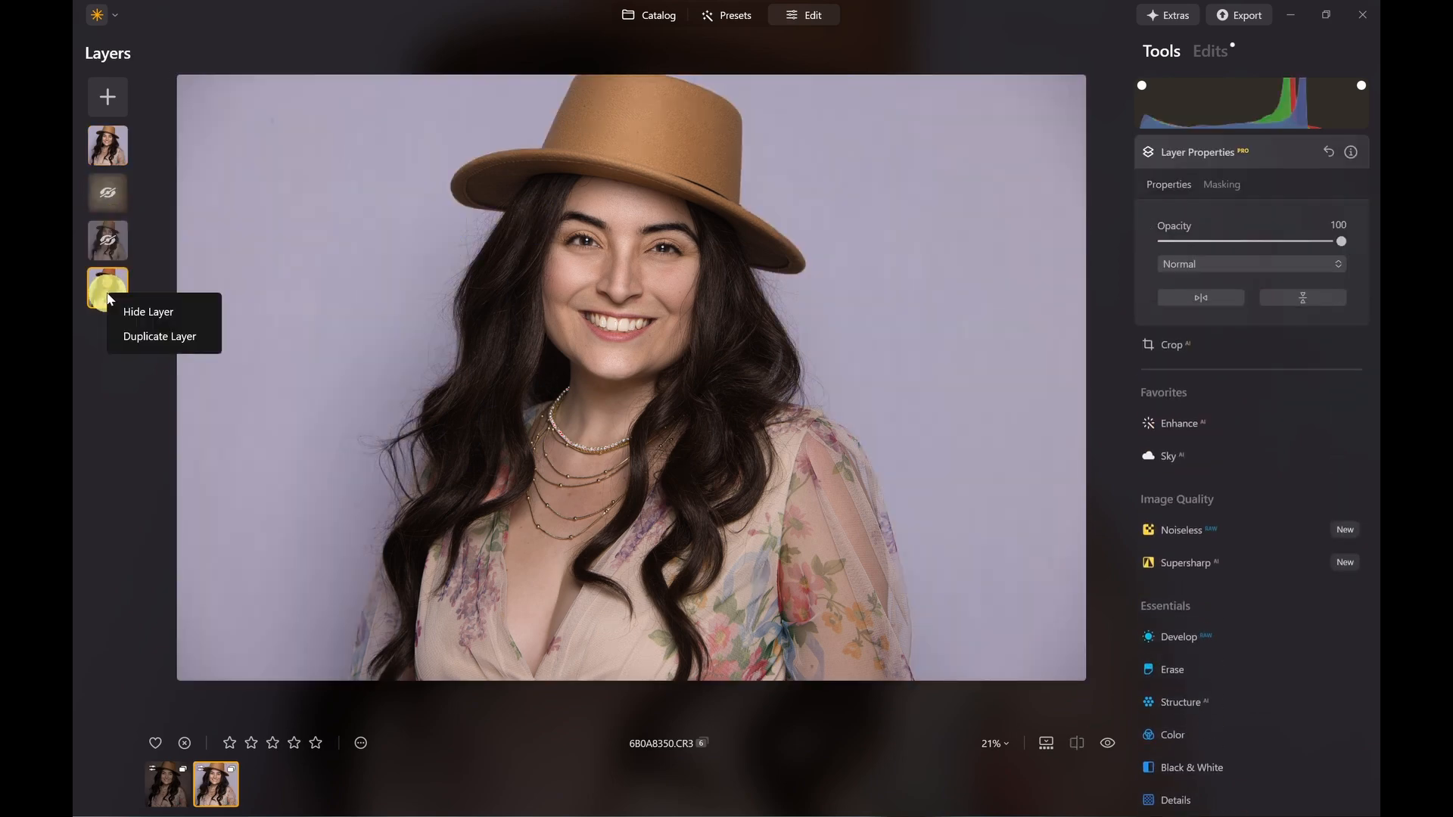
pyautogui.click(140, 311)
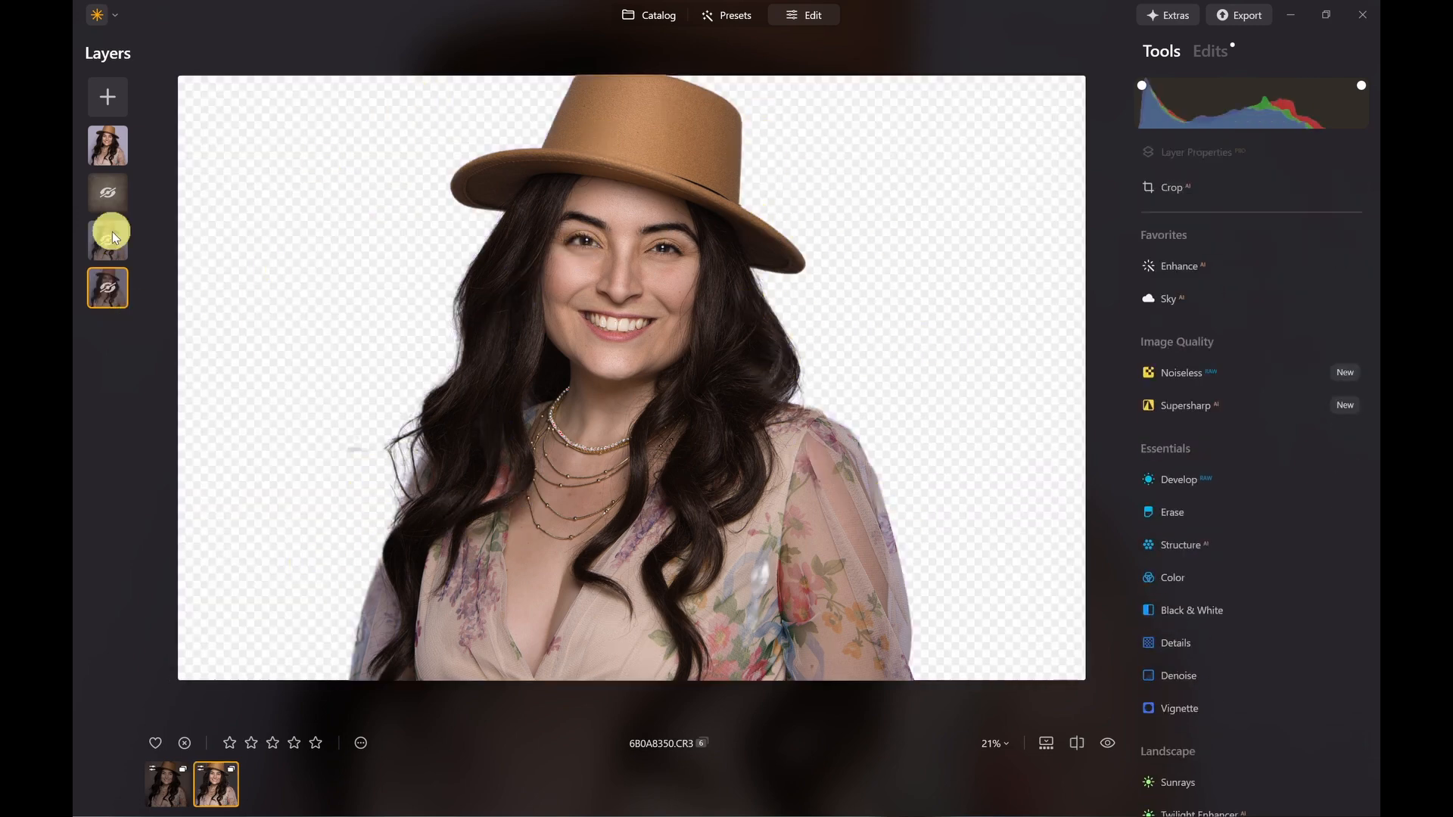
# Step: Show the texture layer and the Aperty-edited portrait layer below it again, leaving the base portrait hidden
pyautogui.click(104, 189)
pyautogui.rightClick(103, 189)
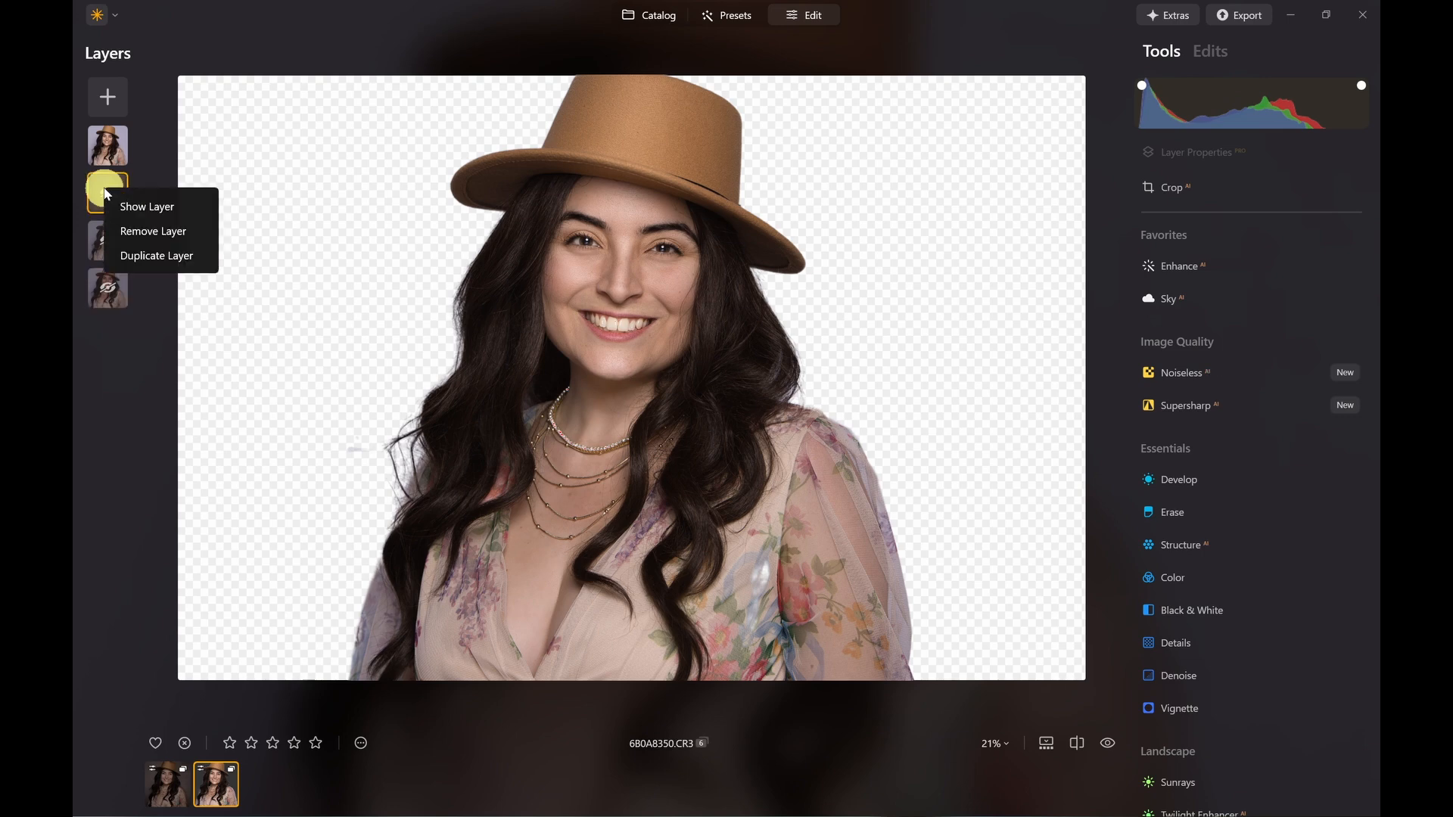
pyautogui.click(148, 208)
pyautogui.rightClick(112, 244)
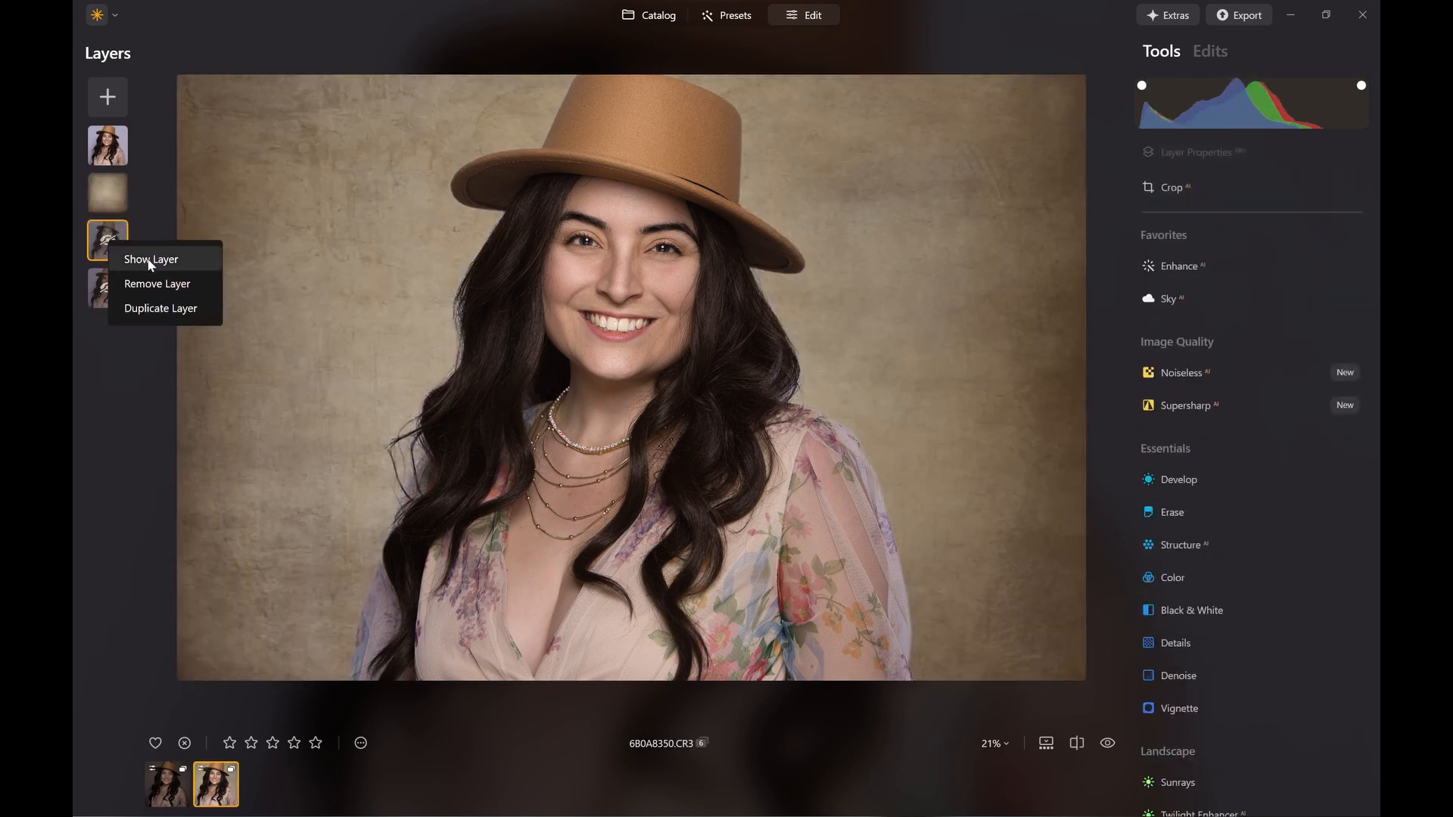
pyautogui.click(151, 259)
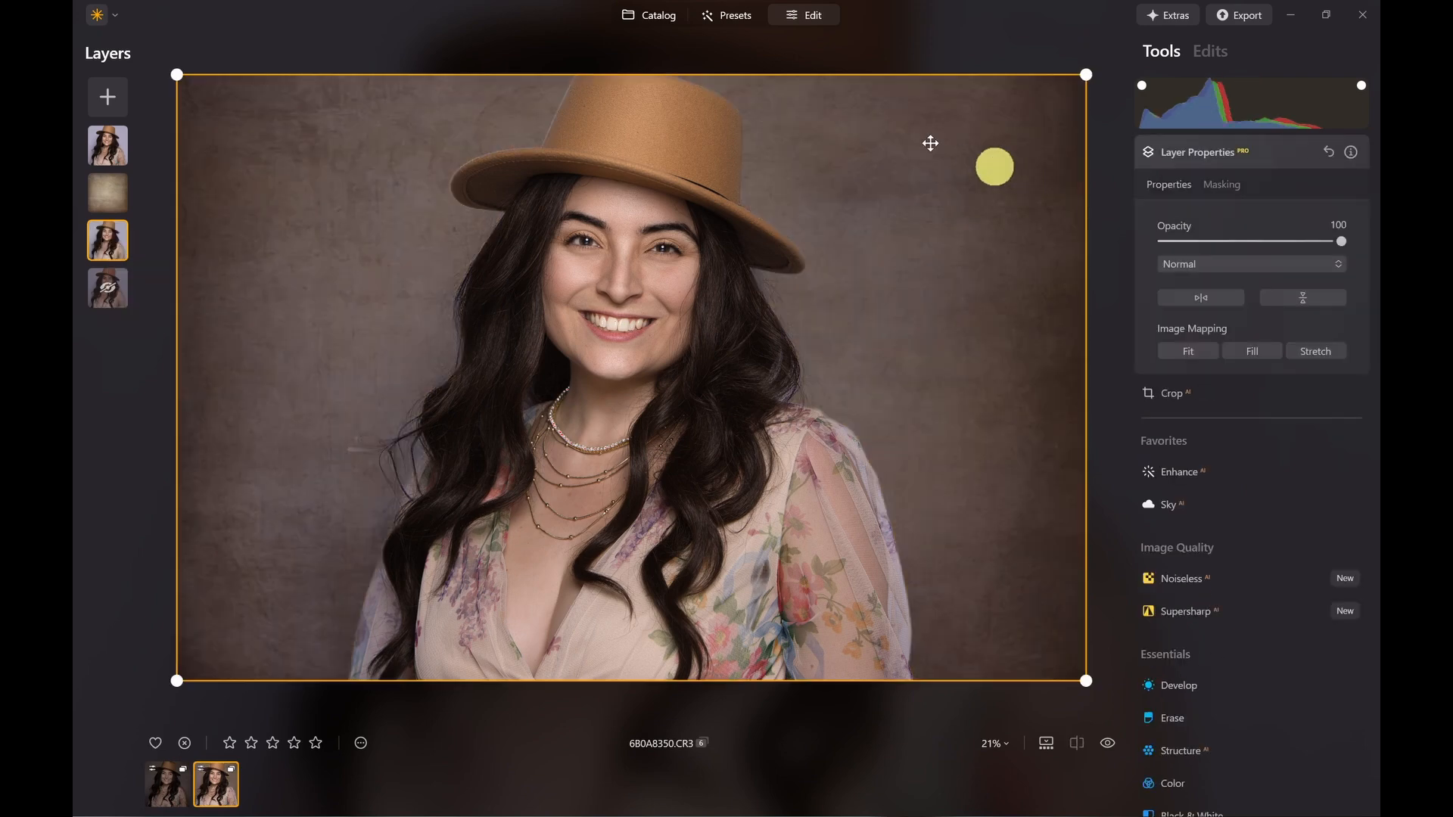
# Step: Erase the top portrait layer's mask around the hat edge with a size 52 brush at softness and strength 100
pyautogui.click(119, 154)
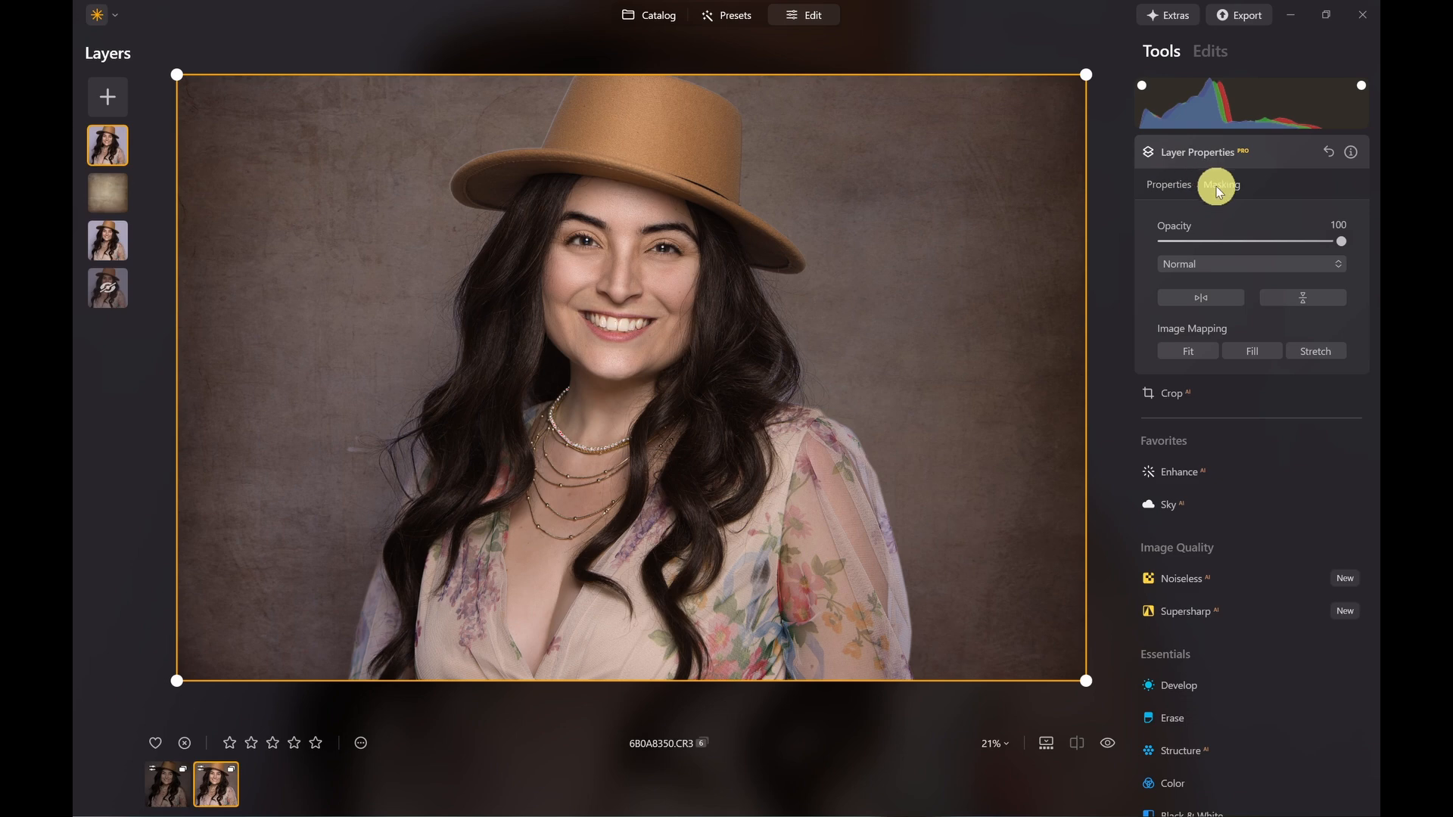
pyautogui.click(1222, 186)
pyautogui.click(1175, 218)
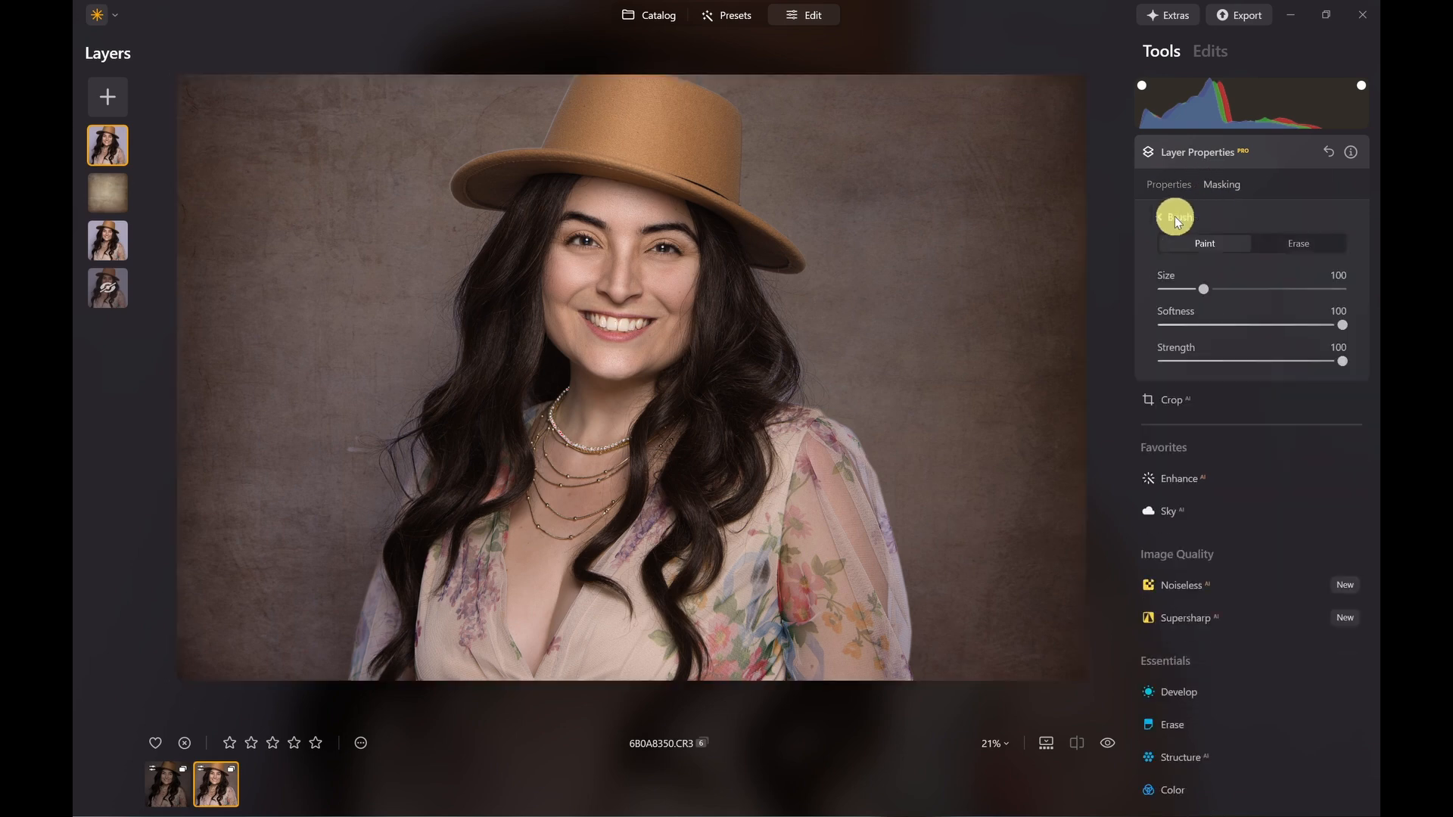
pyautogui.click(1285, 244)
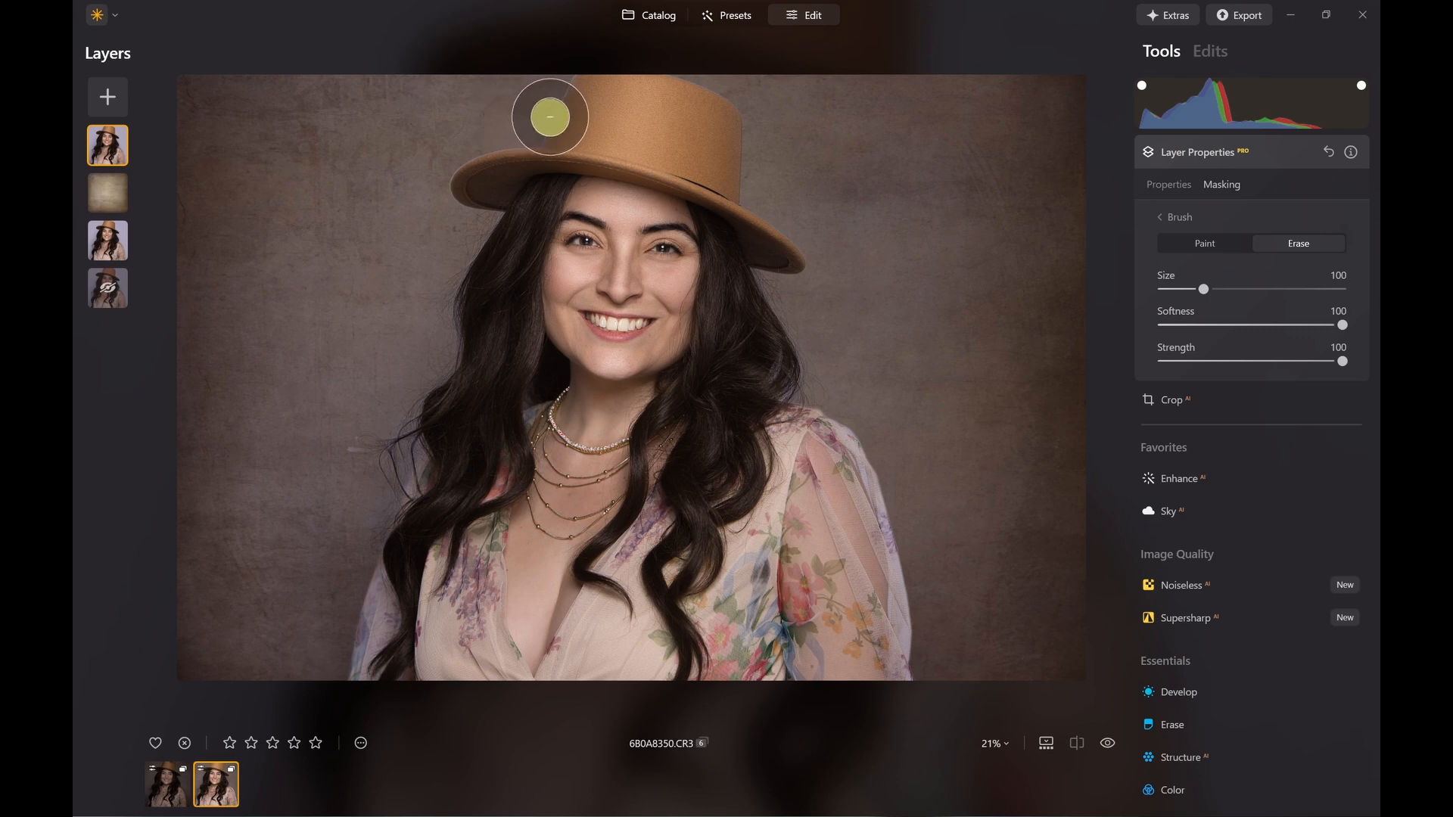
pyautogui.press(']')
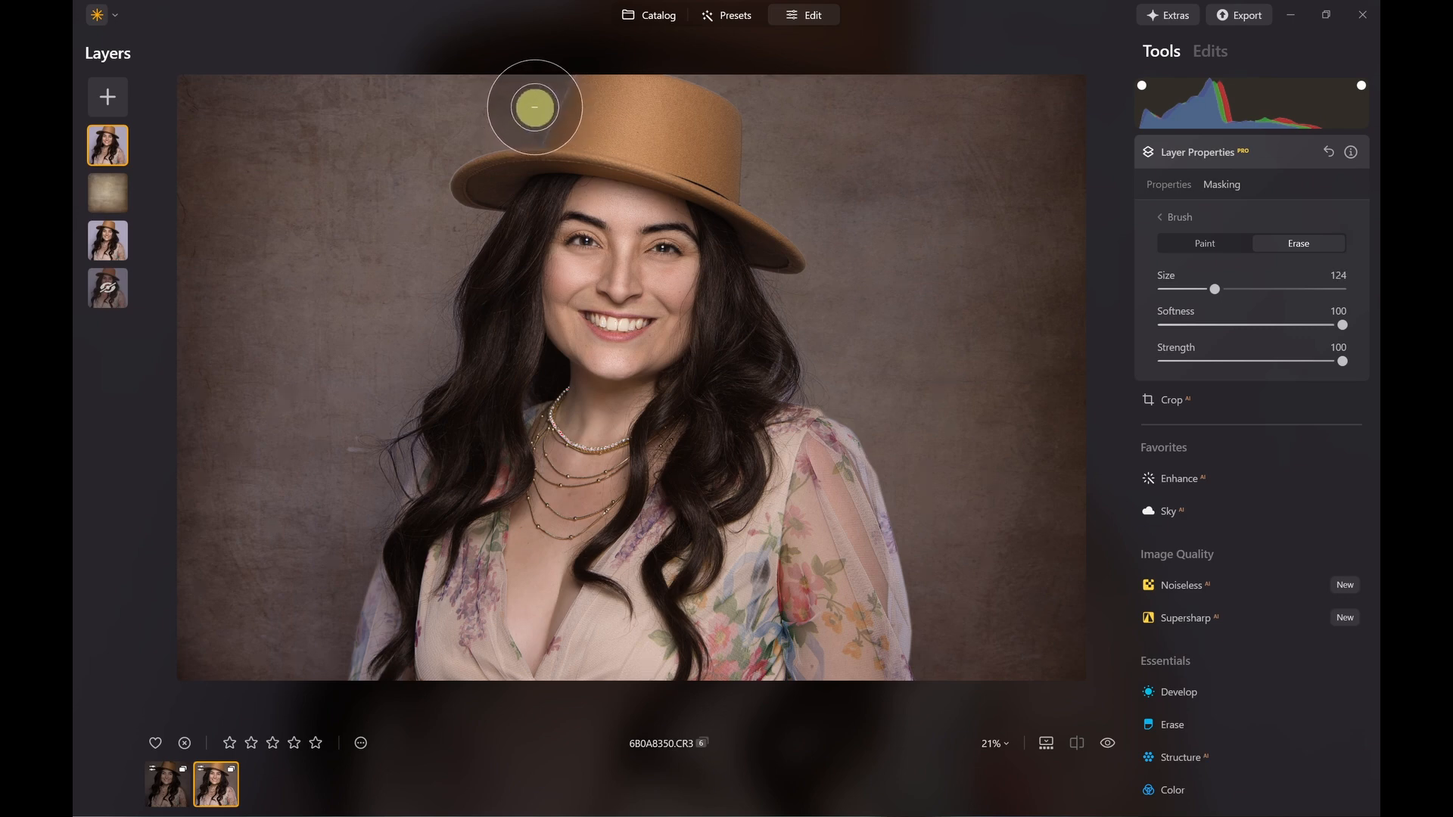
pyautogui.press('[')
pyautogui.press('[')
pyautogui.press('[')
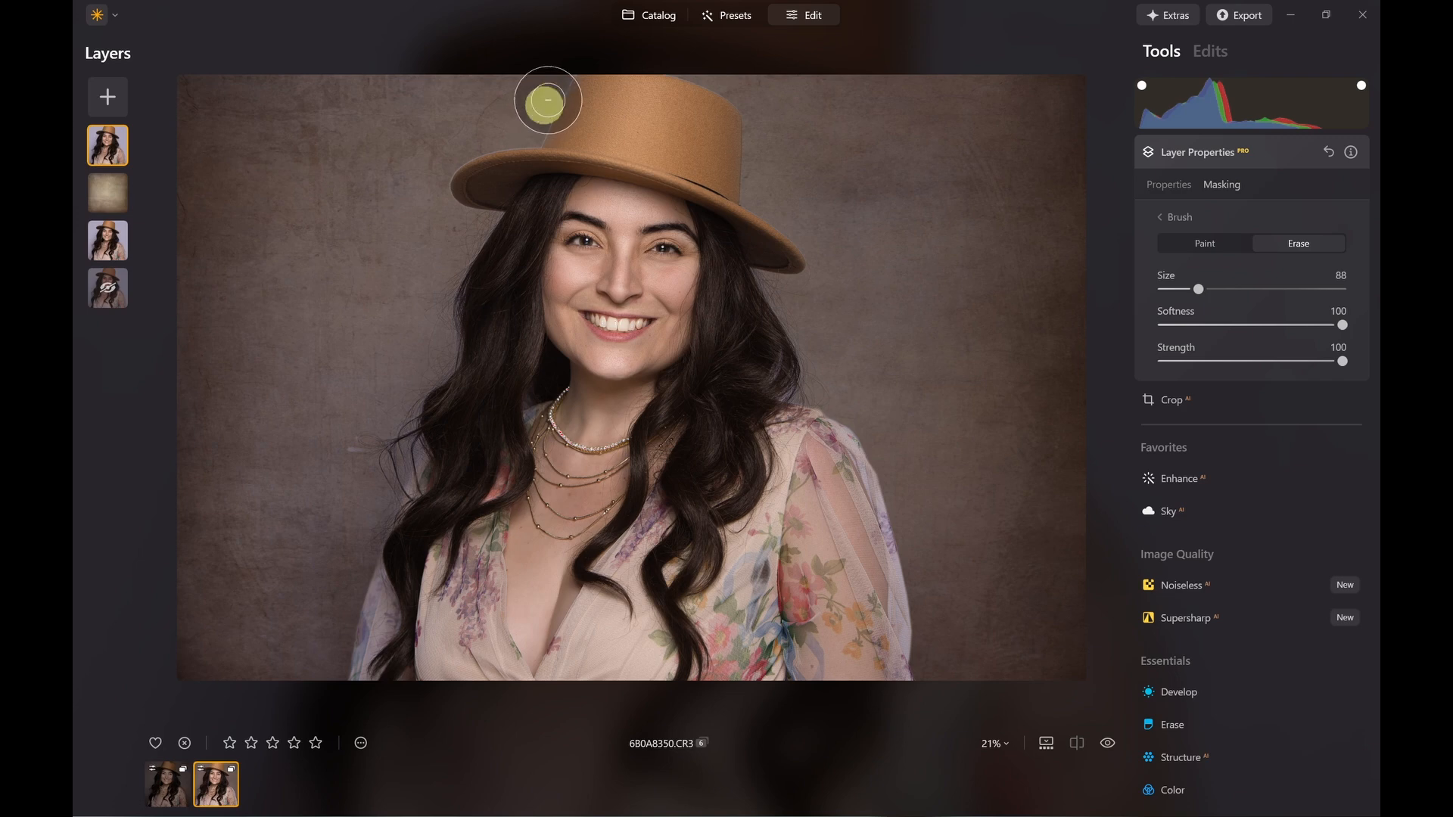
pyautogui.press('[')
pyautogui.press('[')
pyautogui.press('[')
pyautogui.moveTo(567, 81); pyautogui.dragTo(531, 139)
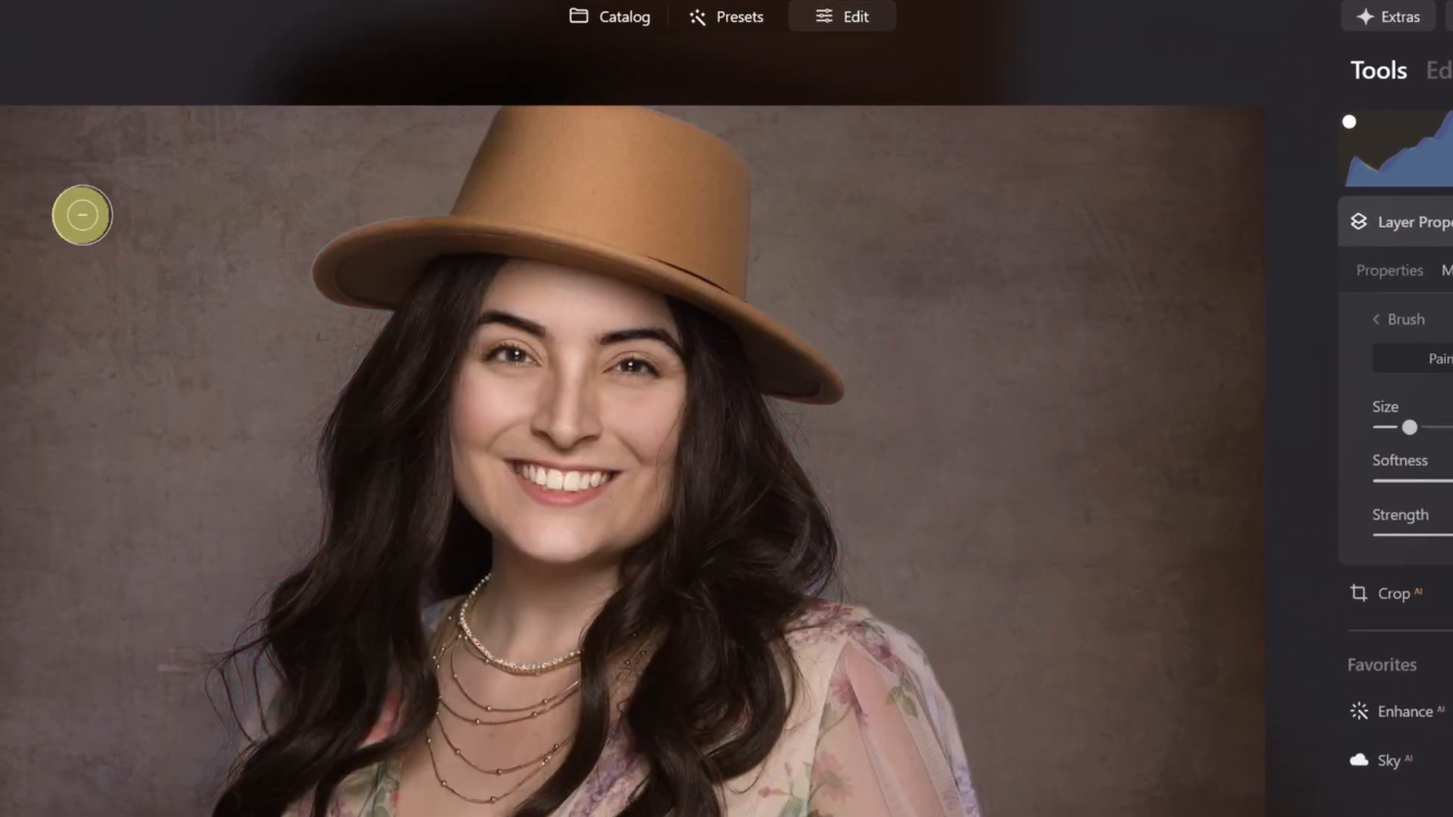
pyautogui.moveTo(422, 207)
pyautogui.mouseDown()
pyautogui.moveTo(326, 231)
pyautogui.moveTo(295, 265)
pyautogui.moveTo(295, 302)
pyautogui.mouseUp()
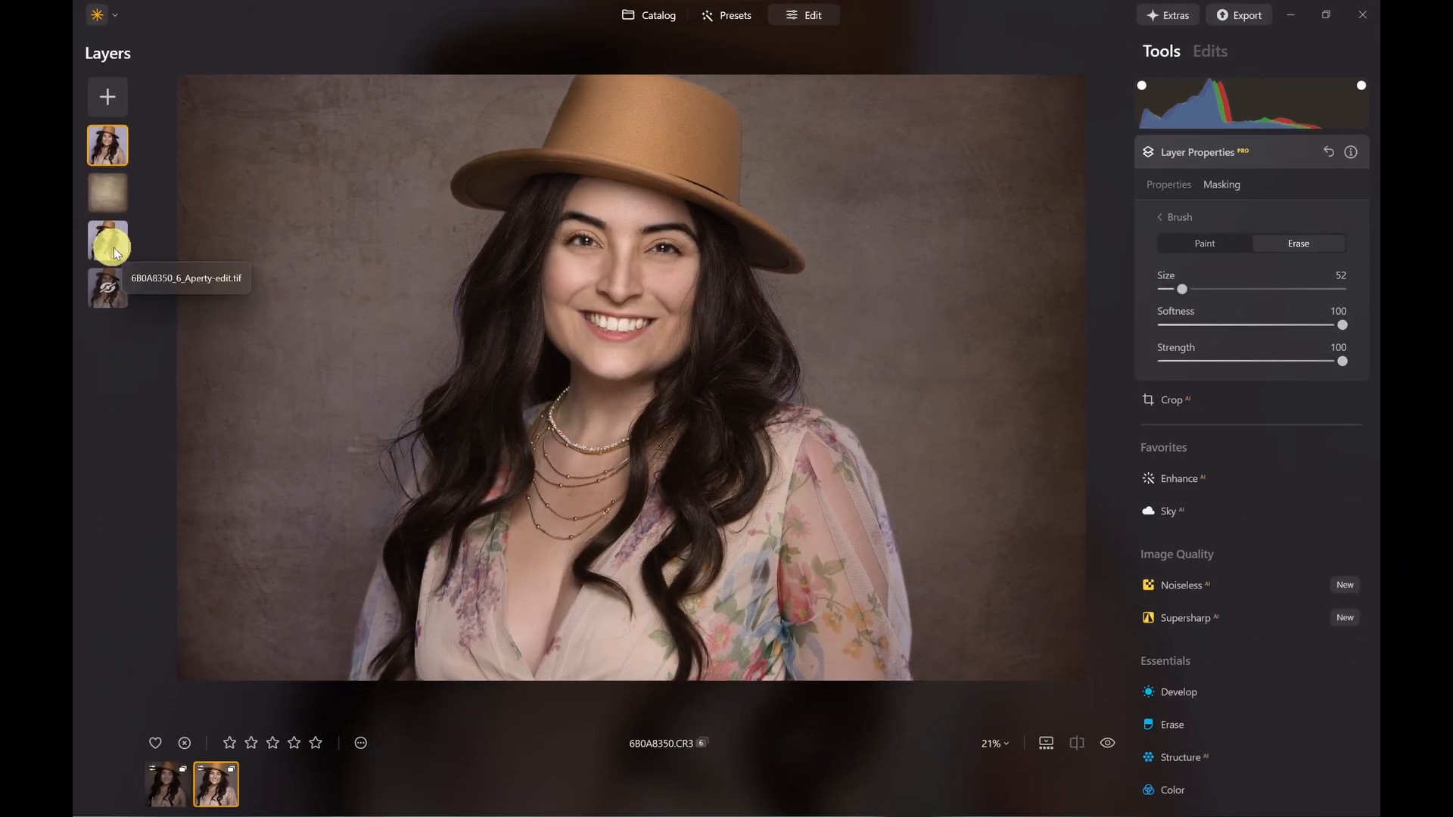
# Step: Erase the leftover background along the hair and both sleeves of the top portrait layer, and return to its layer properties
pyautogui.moveTo(468, 253)
pyautogui.mouseDown()
pyautogui.moveTo(421, 395)
pyautogui.moveTo(345, 449)
pyautogui.moveTo(386, 485)
pyautogui.mouseUp()
pyautogui.moveTo(365, 546); pyautogui.dragTo(340, 660)
pyautogui.moveTo(792, 382); pyautogui.dragTo(899, 507)
pyautogui.moveTo(899, 508); pyautogui.dragTo(920, 679)
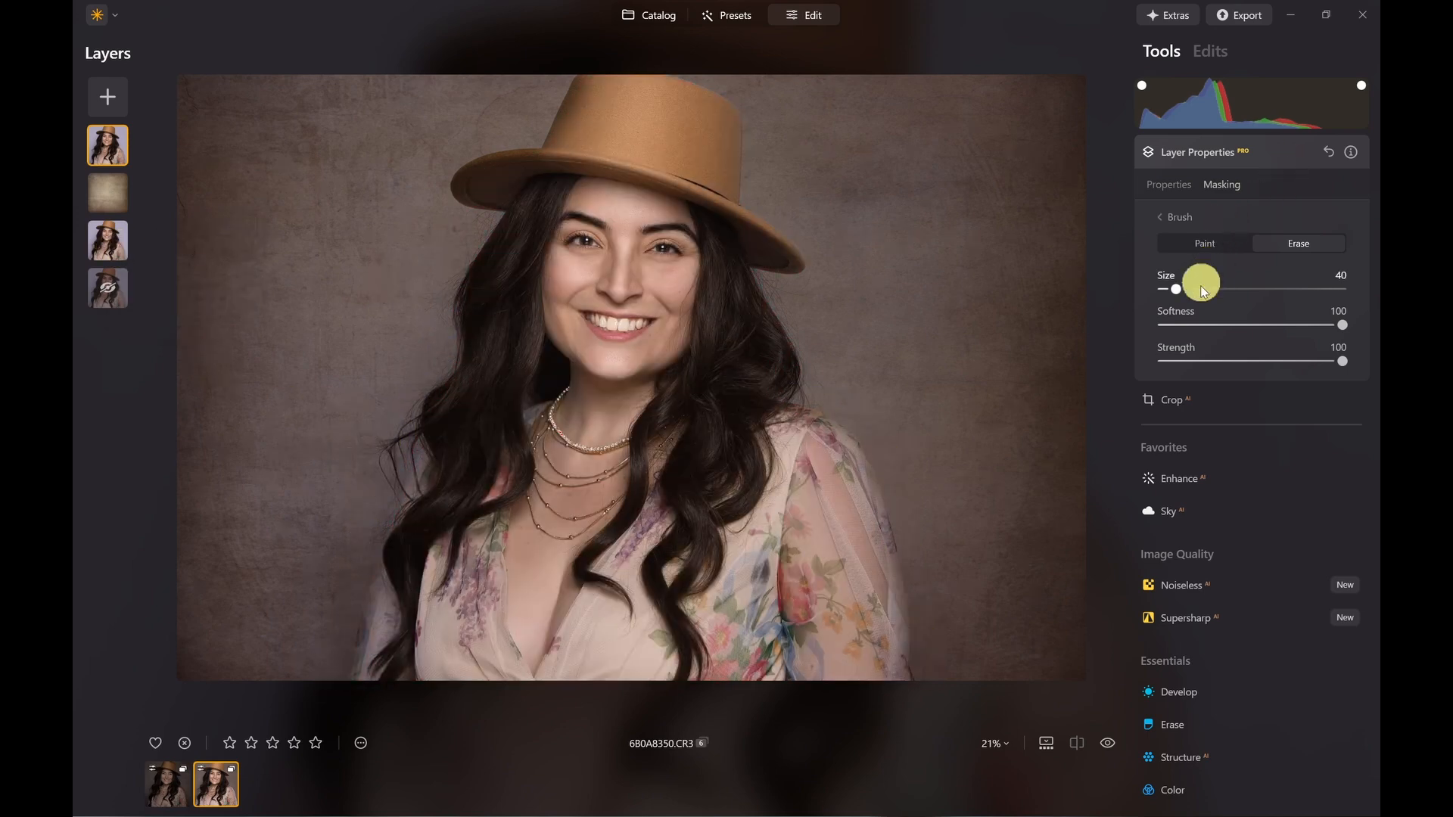
pyautogui.click(1174, 217)
pyautogui.click(1169, 184)
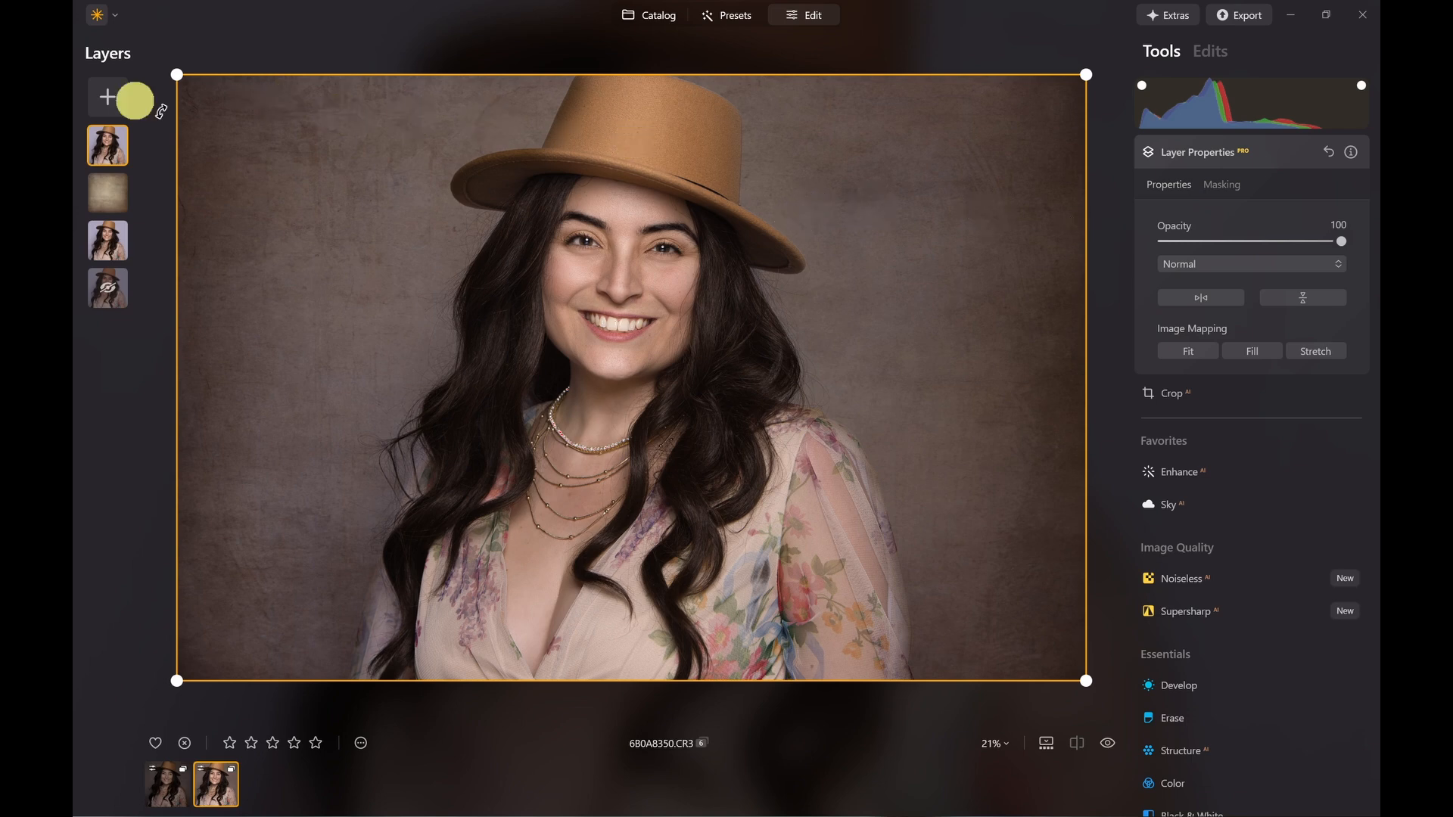
# Step: Add the dark grey texture as a new top layer, fill the photo with it, and widen it past both side edges
pyautogui.click(104, 100)
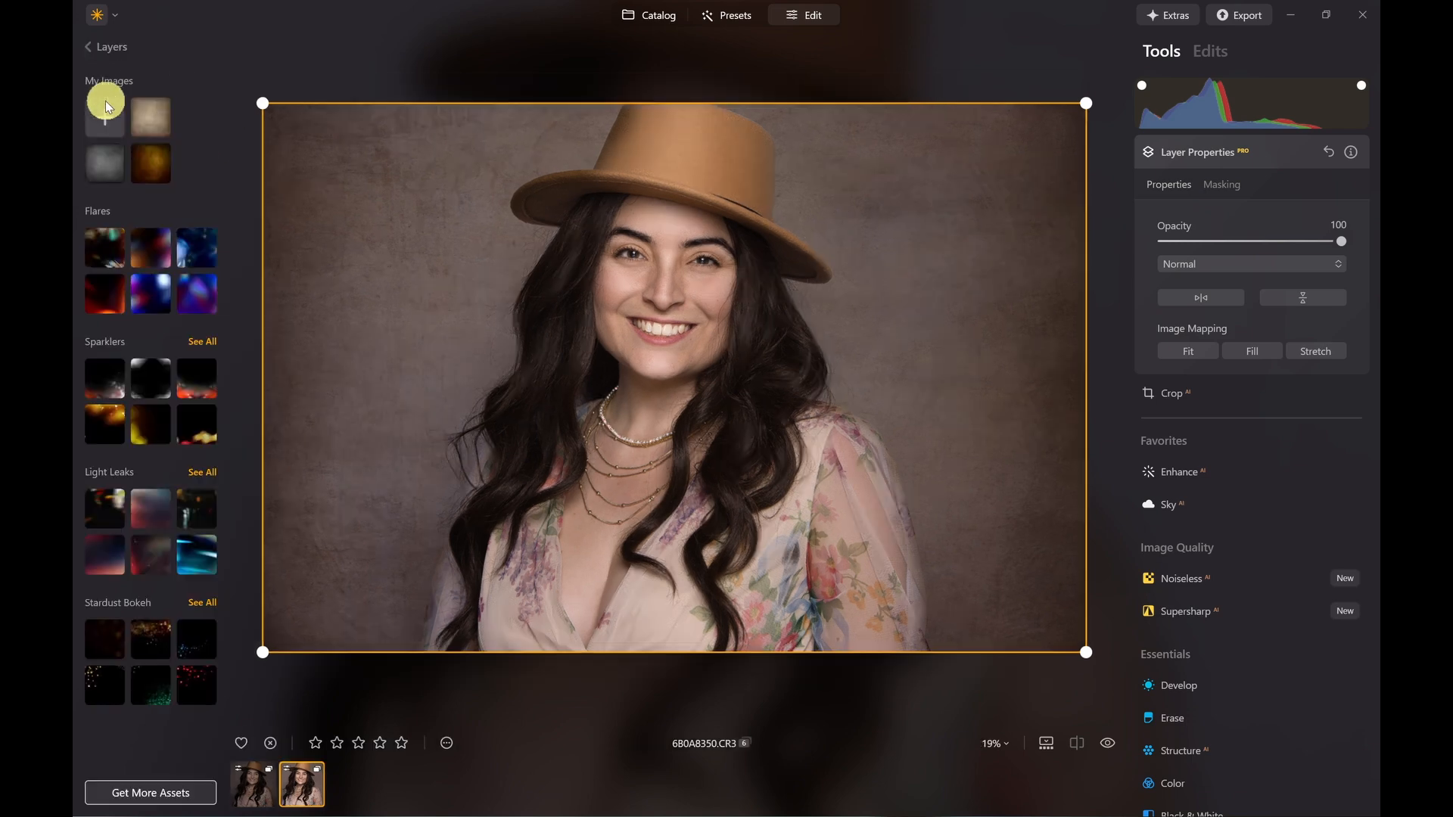
pyautogui.click(102, 170)
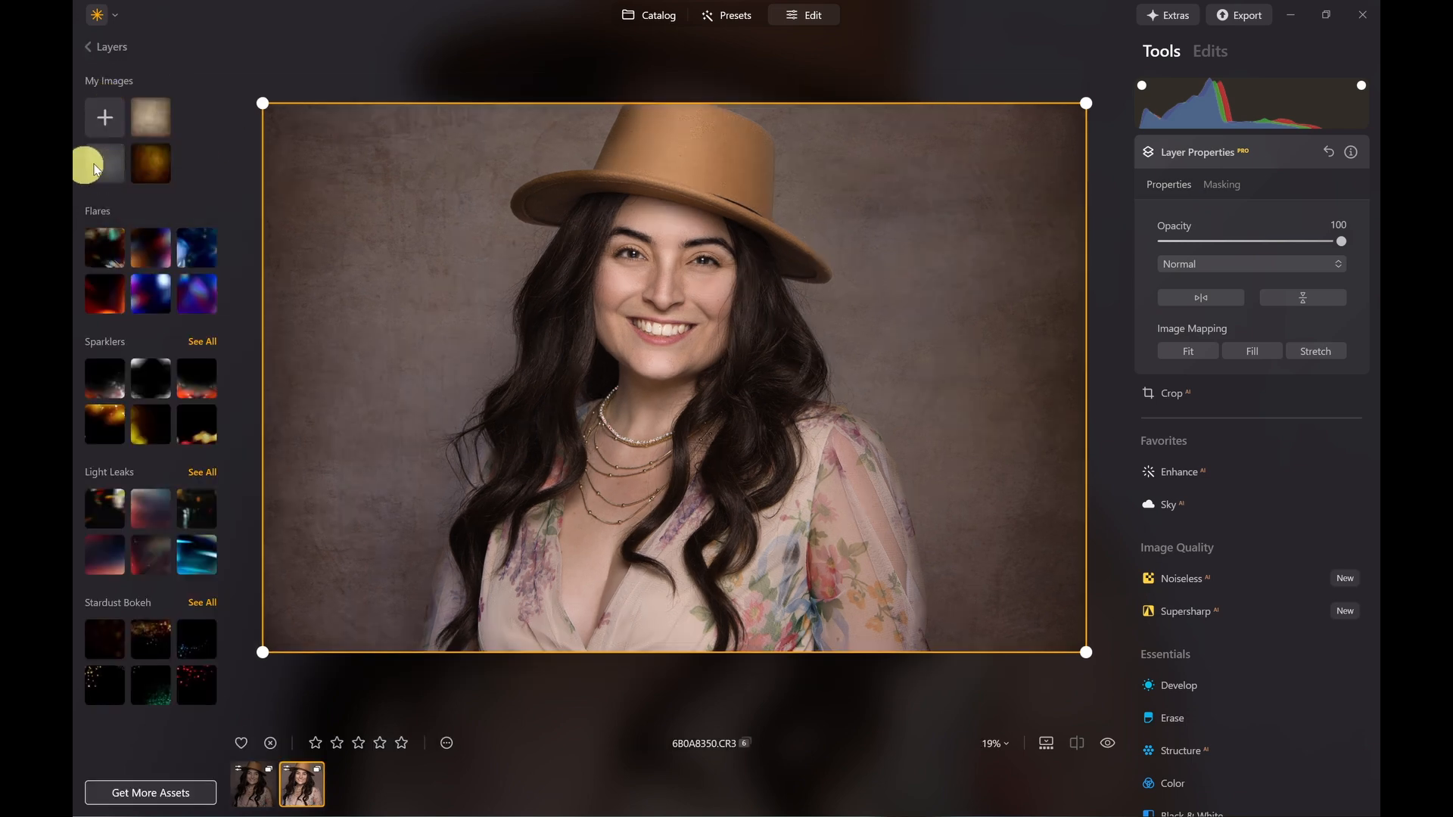
pyautogui.click(1265, 356)
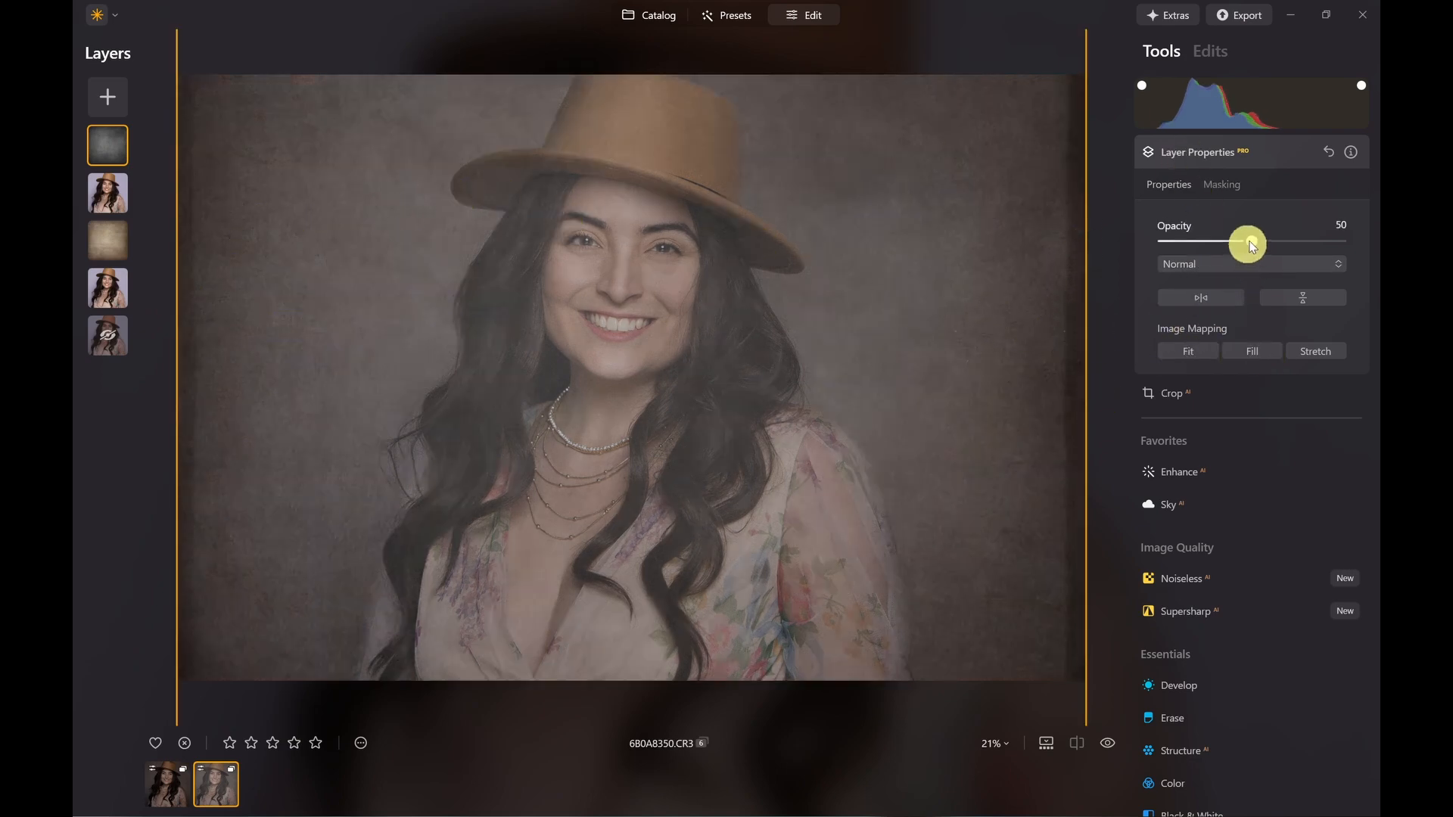
pyautogui.moveTo(1265, 241); pyautogui.dragTo(1309, 247)
pyautogui.moveTo(1089, 348); pyautogui.dragTo(1129, 348)
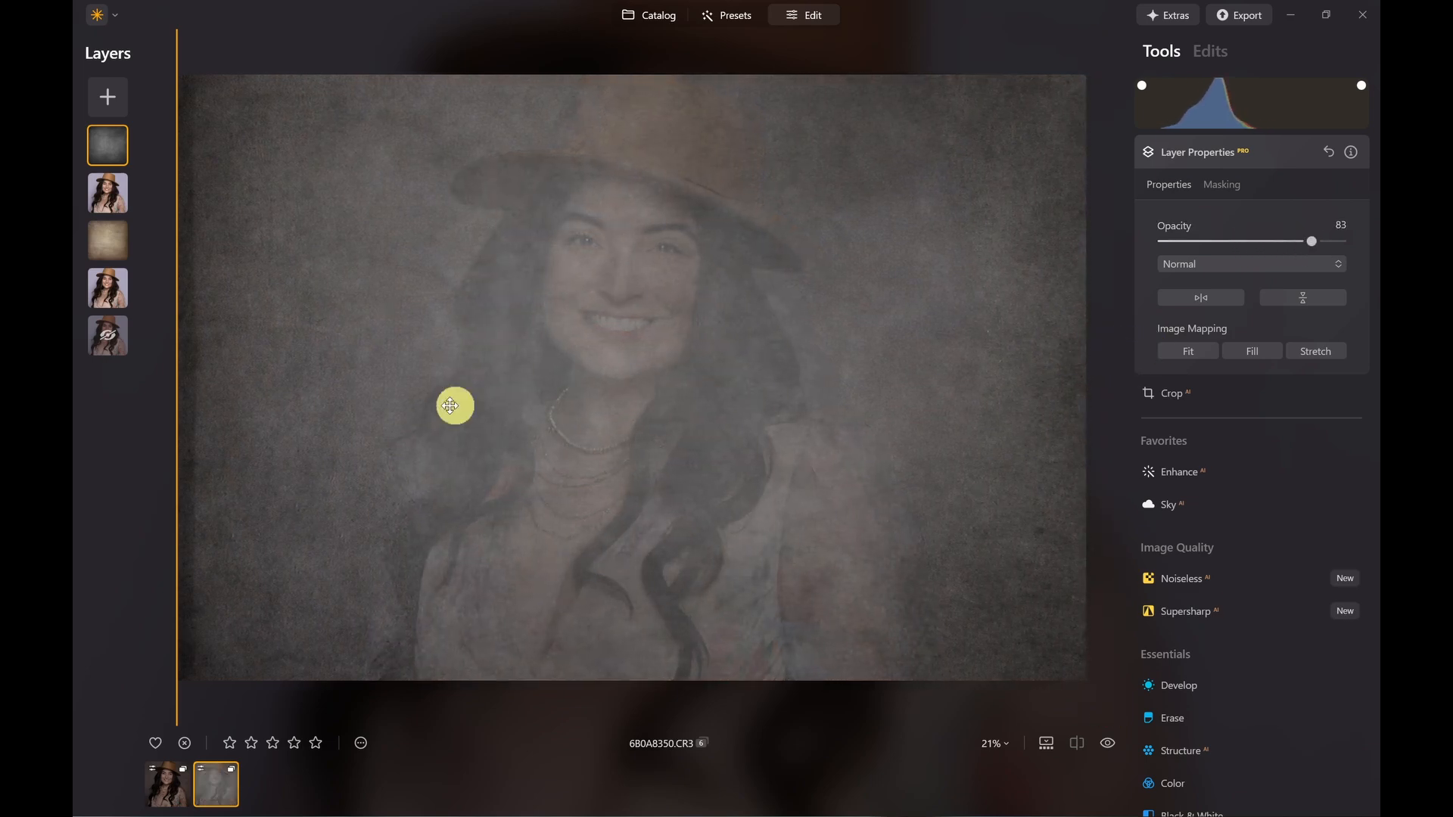
pyautogui.moveTo(178, 386); pyautogui.dragTo(149, 386)
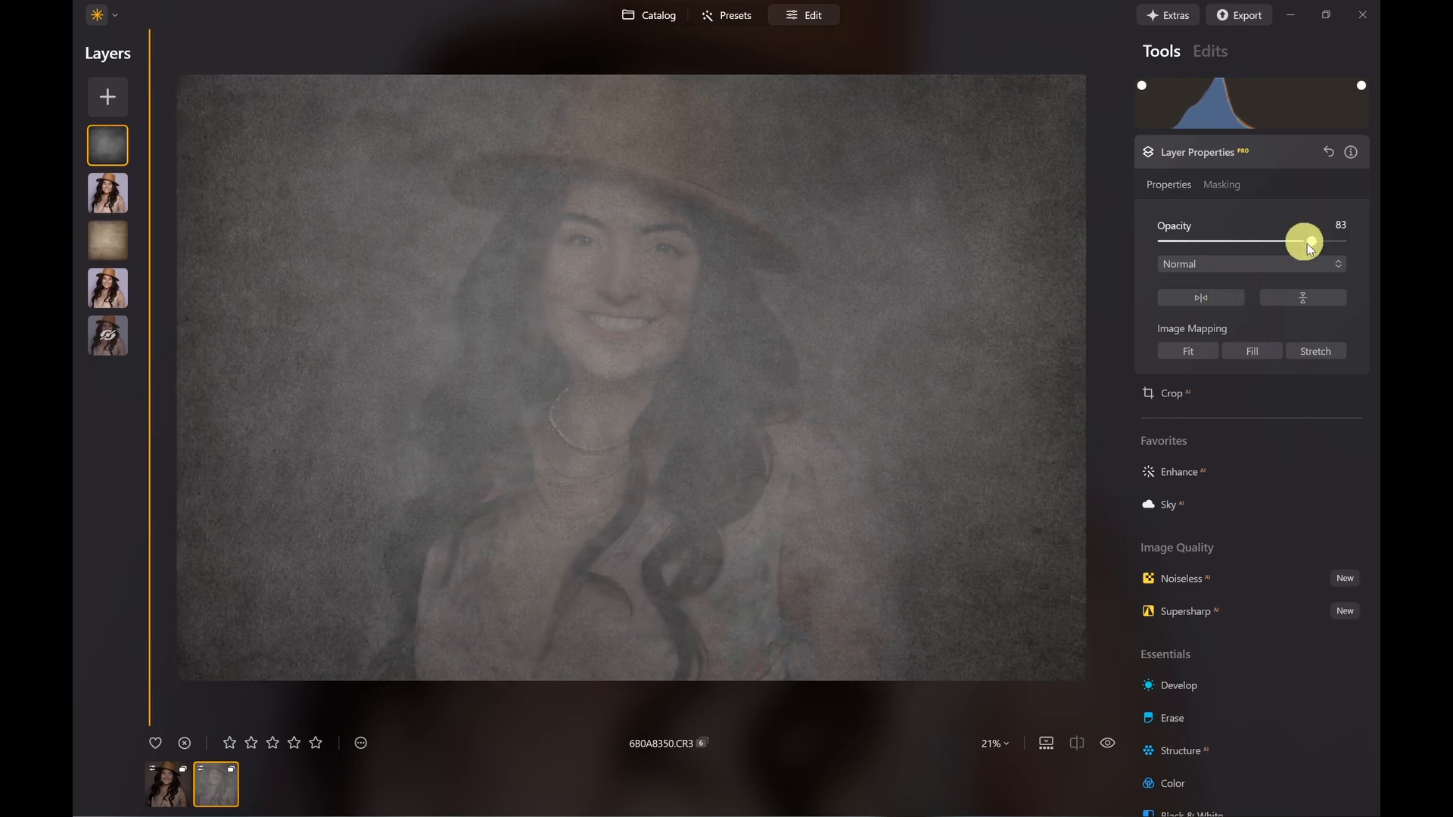
# Step: Set the grey texture layer's opacity to 100 and its blend mode to Soft Light
pyautogui.moveTo(1311, 244); pyautogui.dragTo(1356, 243)
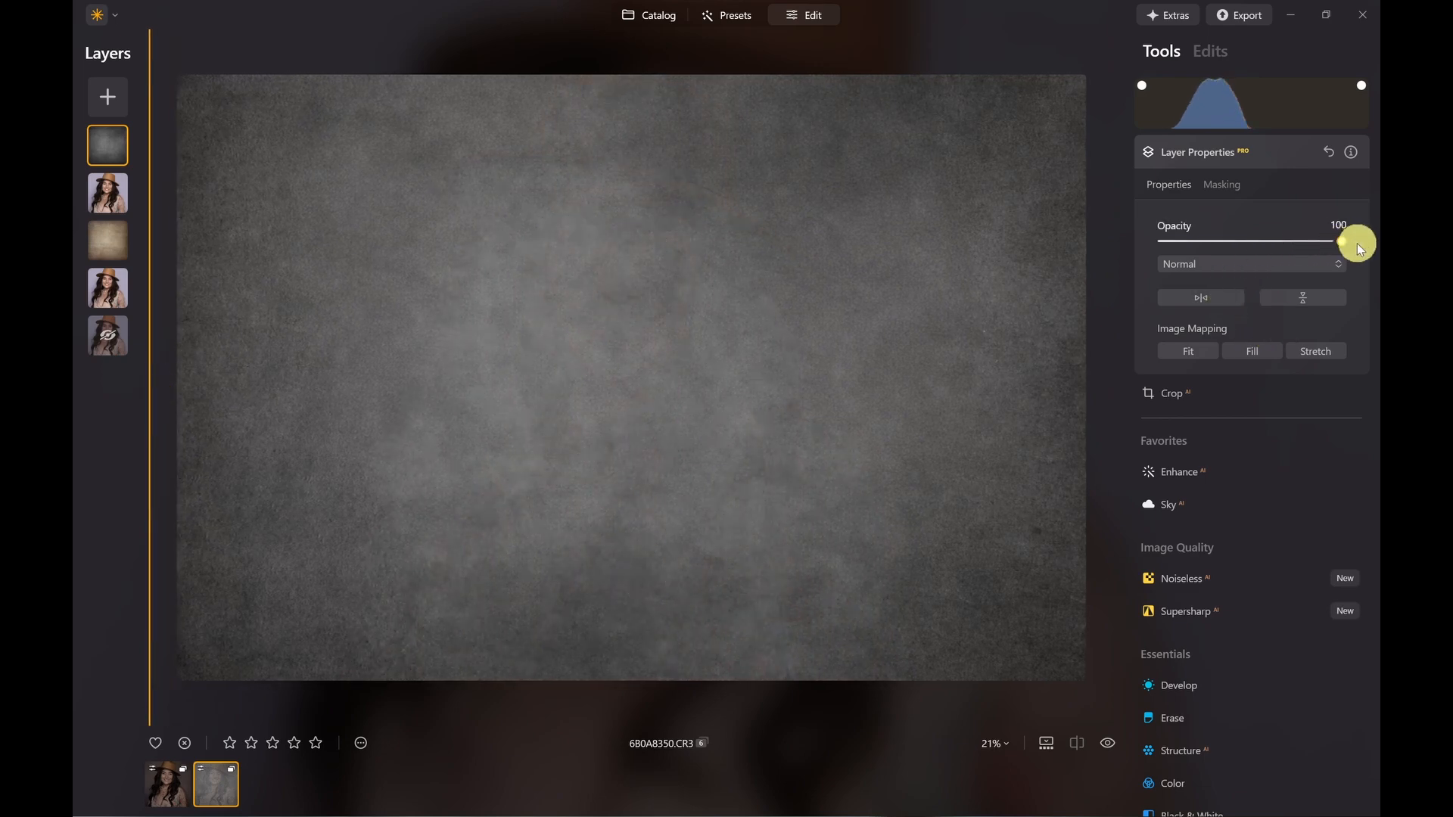
pyautogui.click(1234, 267)
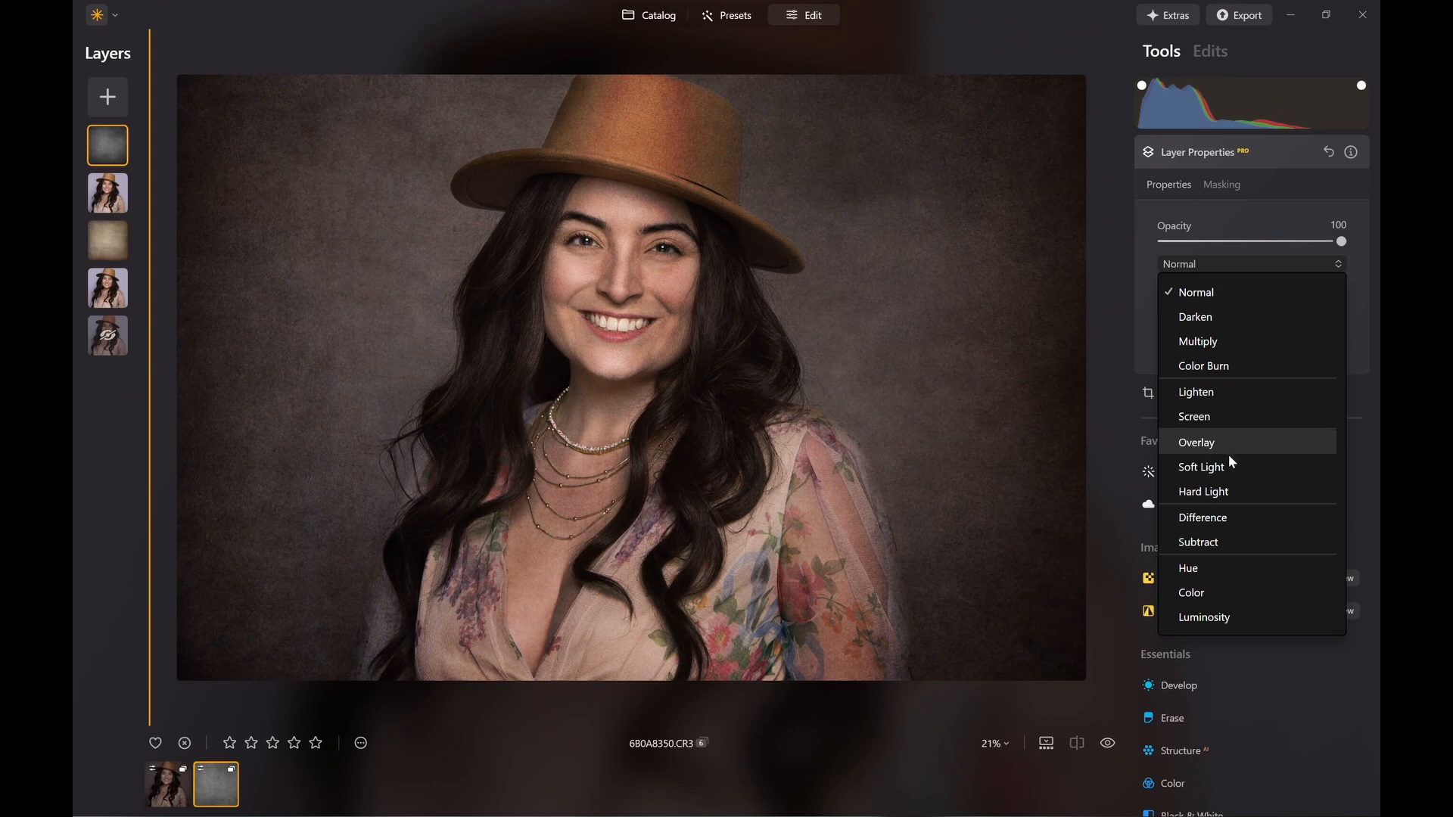
pyautogui.click(1227, 464)
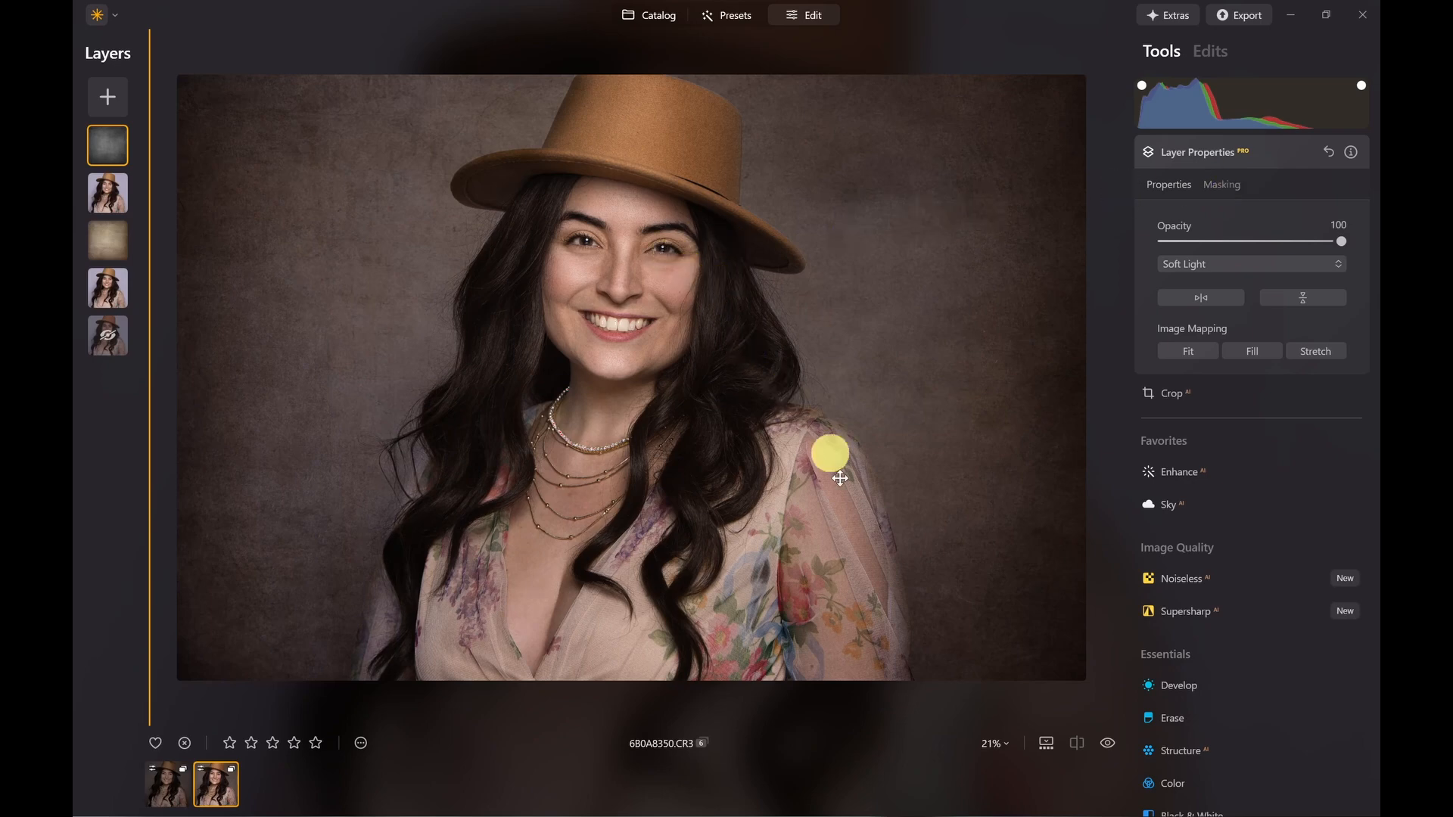
# Step: Inspect the face at 50% zoom with the top grey texture layer hidden and shown again, and return to the fitted view
pyautogui.click(996, 744)
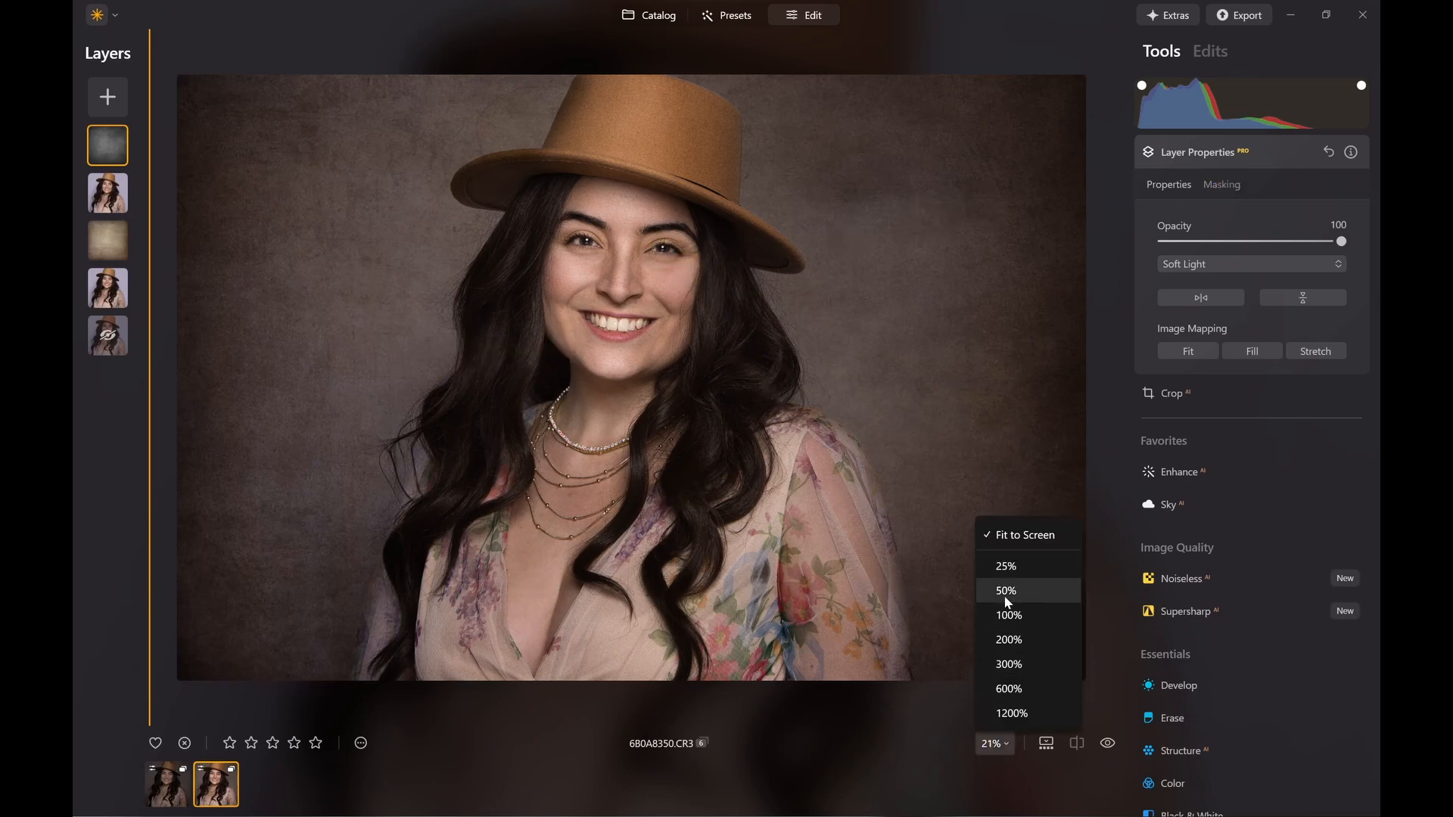
pyautogui.click(1005, 597)
pyautogui.moveTo(581, 302); pyautogui.dragTo(588, 488)
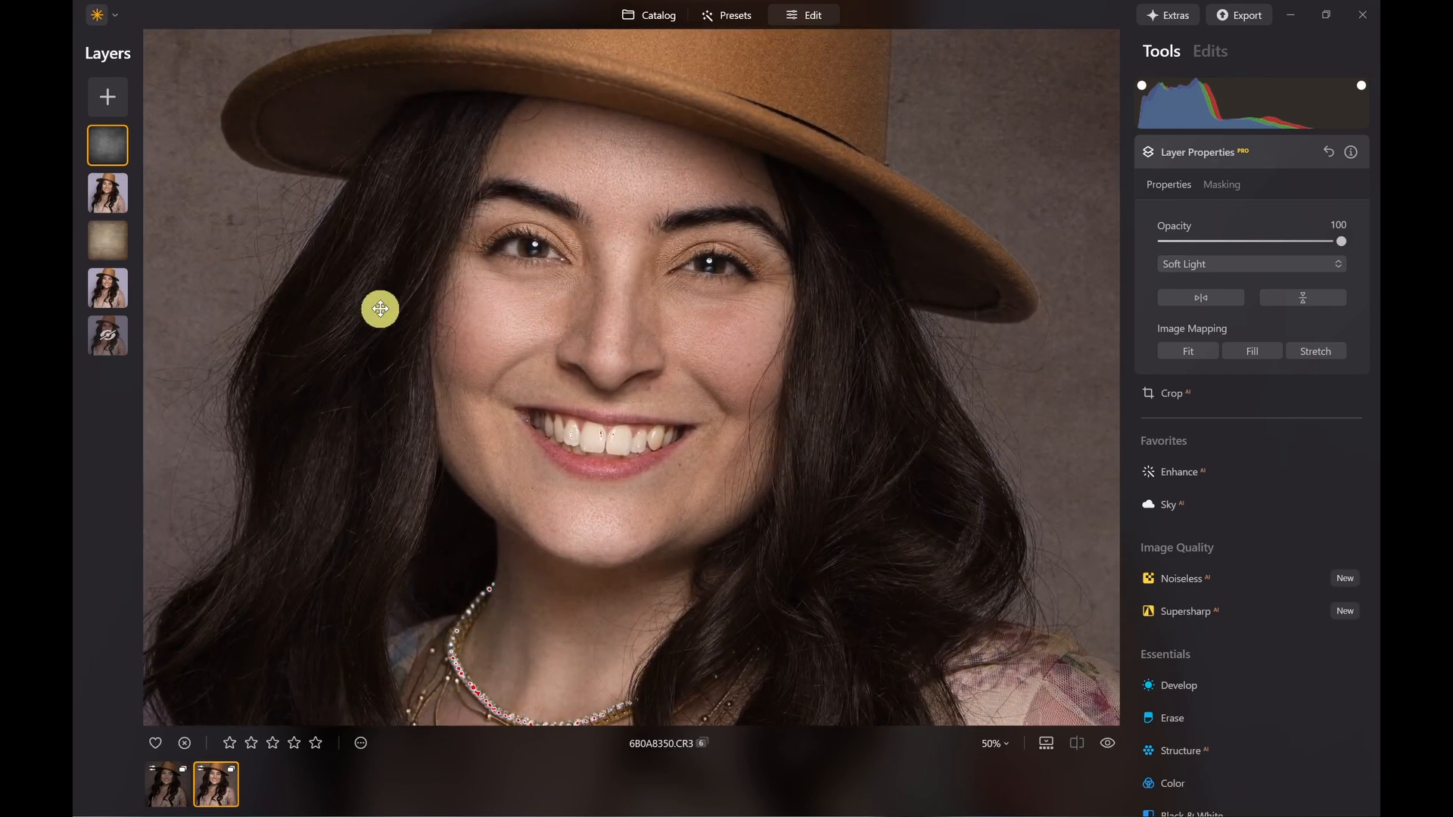
pyautogui.rightClick(97, 141)
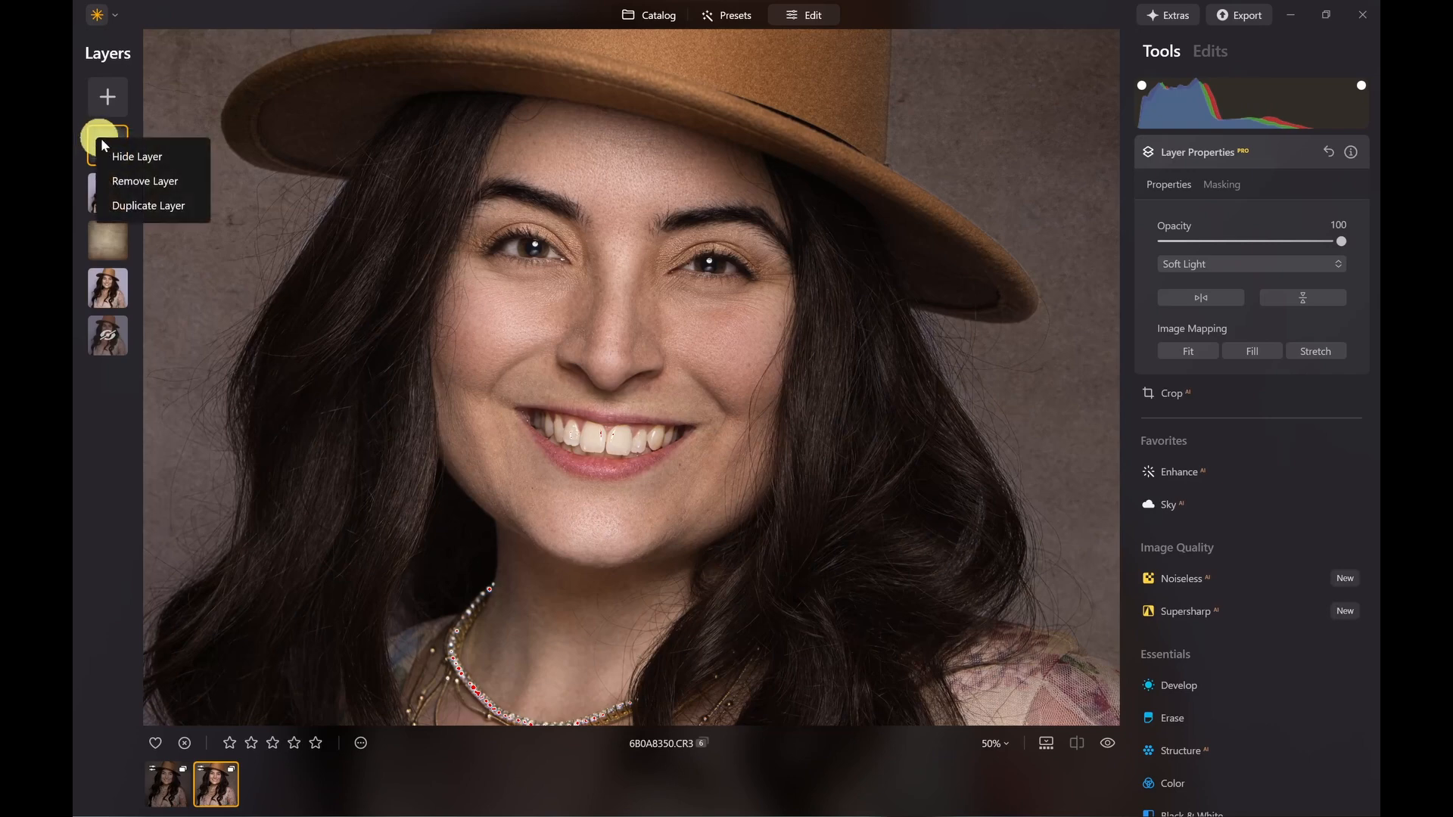
pyautogui.click(130, 157)
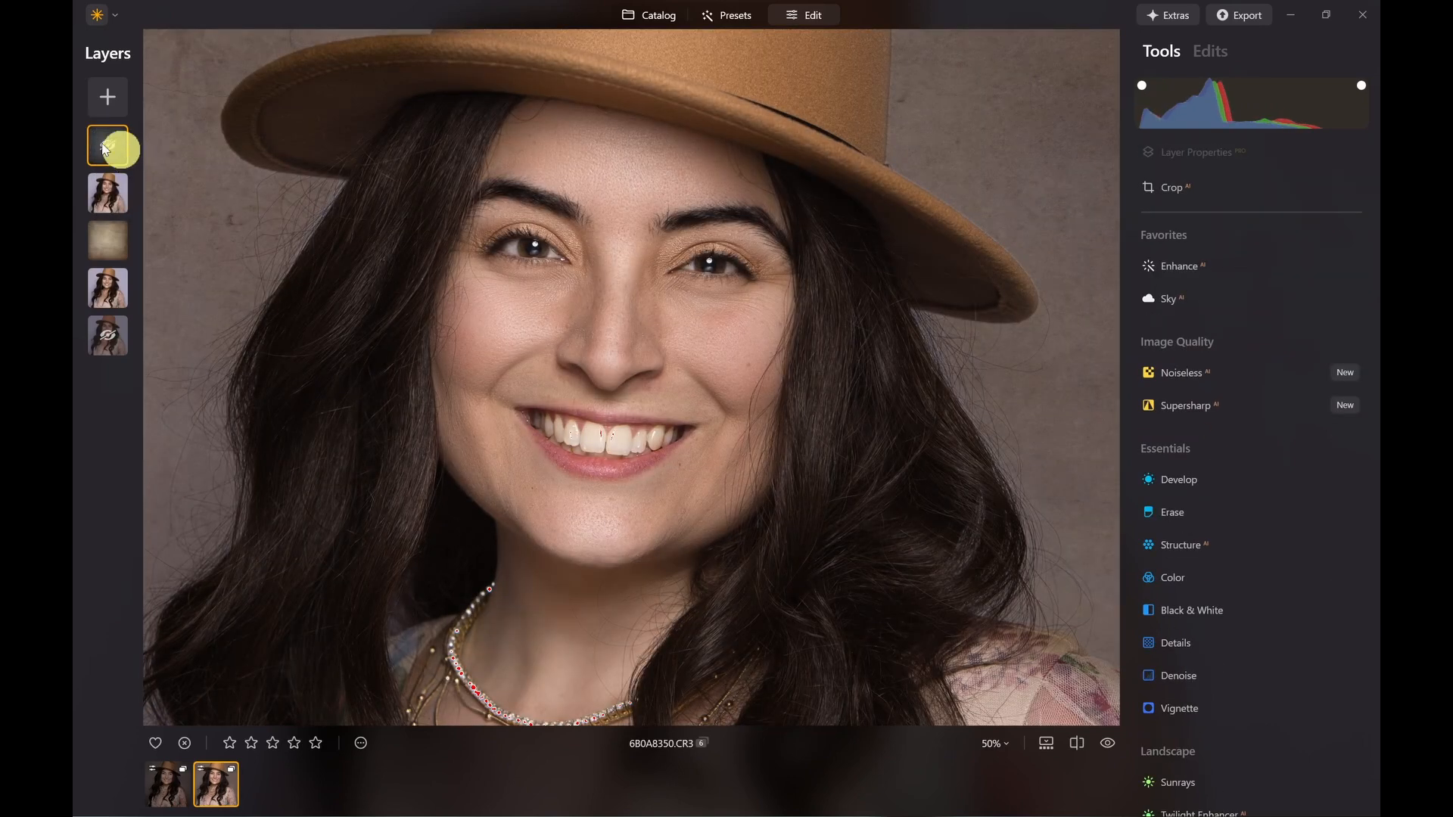
pyautogui.click(127, 159)
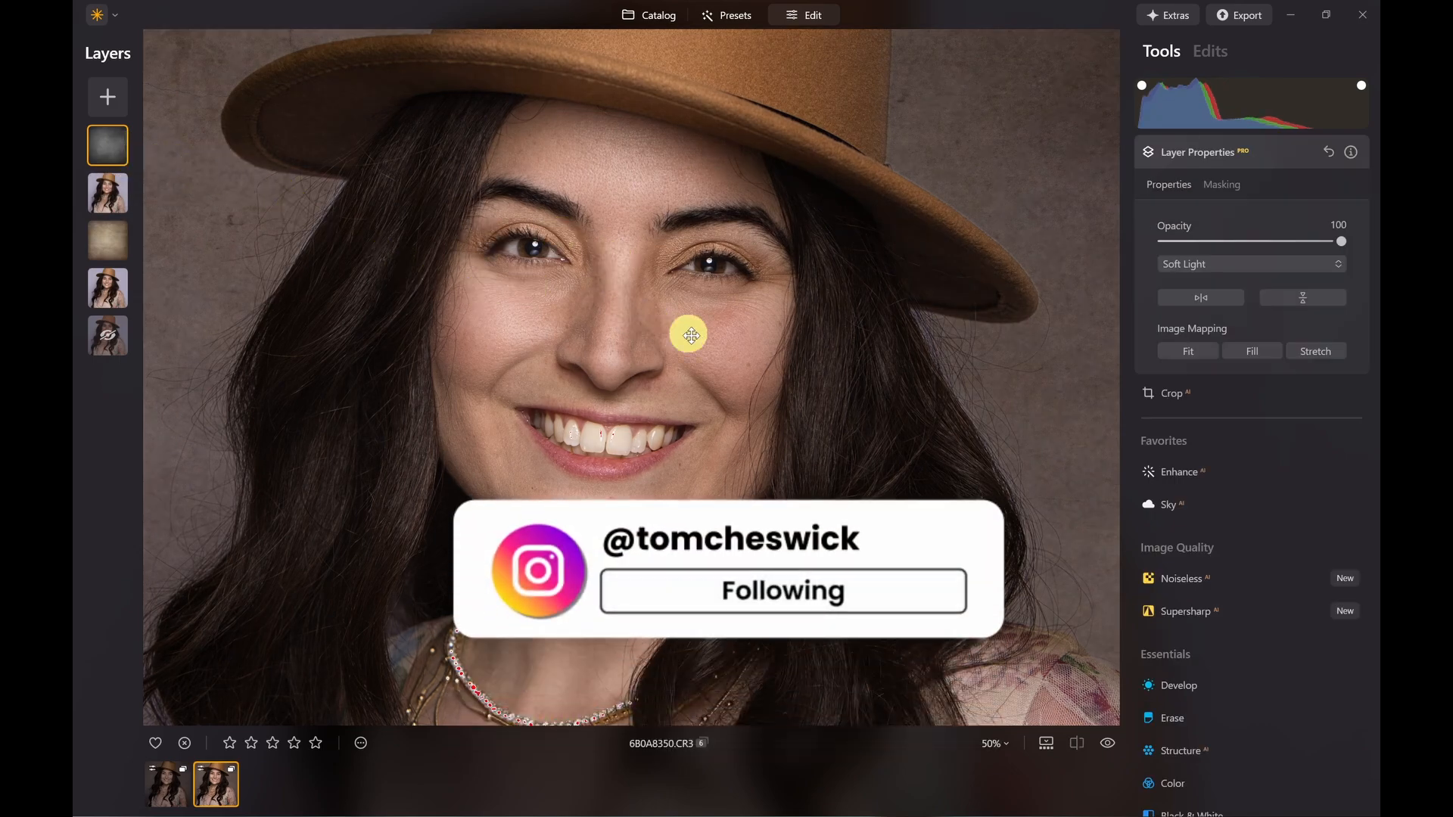
pyautogui.click(1003, 745)
pyautogui.click(1003, 541)
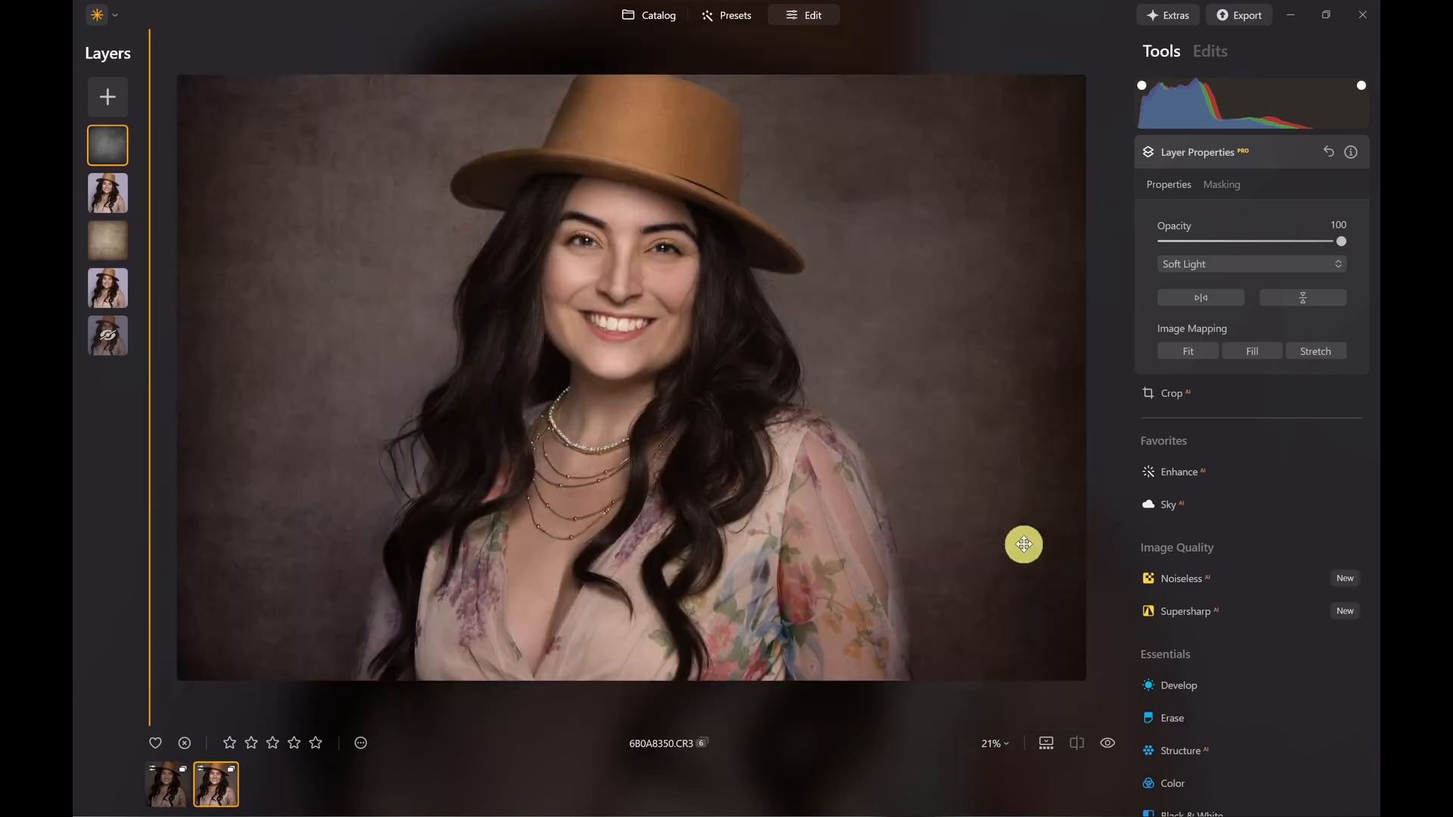
# Step: Set up the grey texture layer's mask brush to erase at size 208 and strength 40
pyautogui.click(1228, 186)
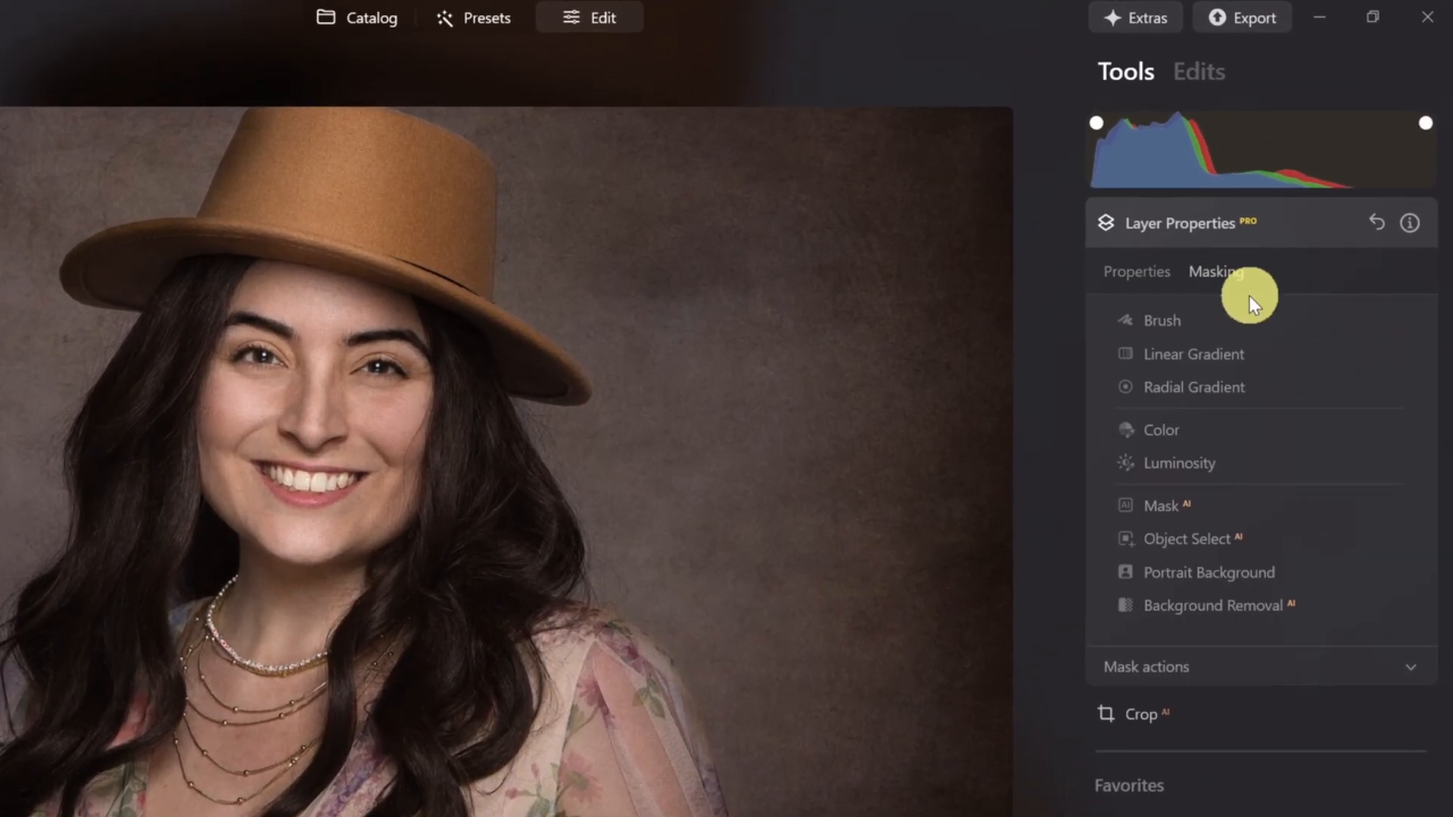
pyautogui.click(1156, 324)
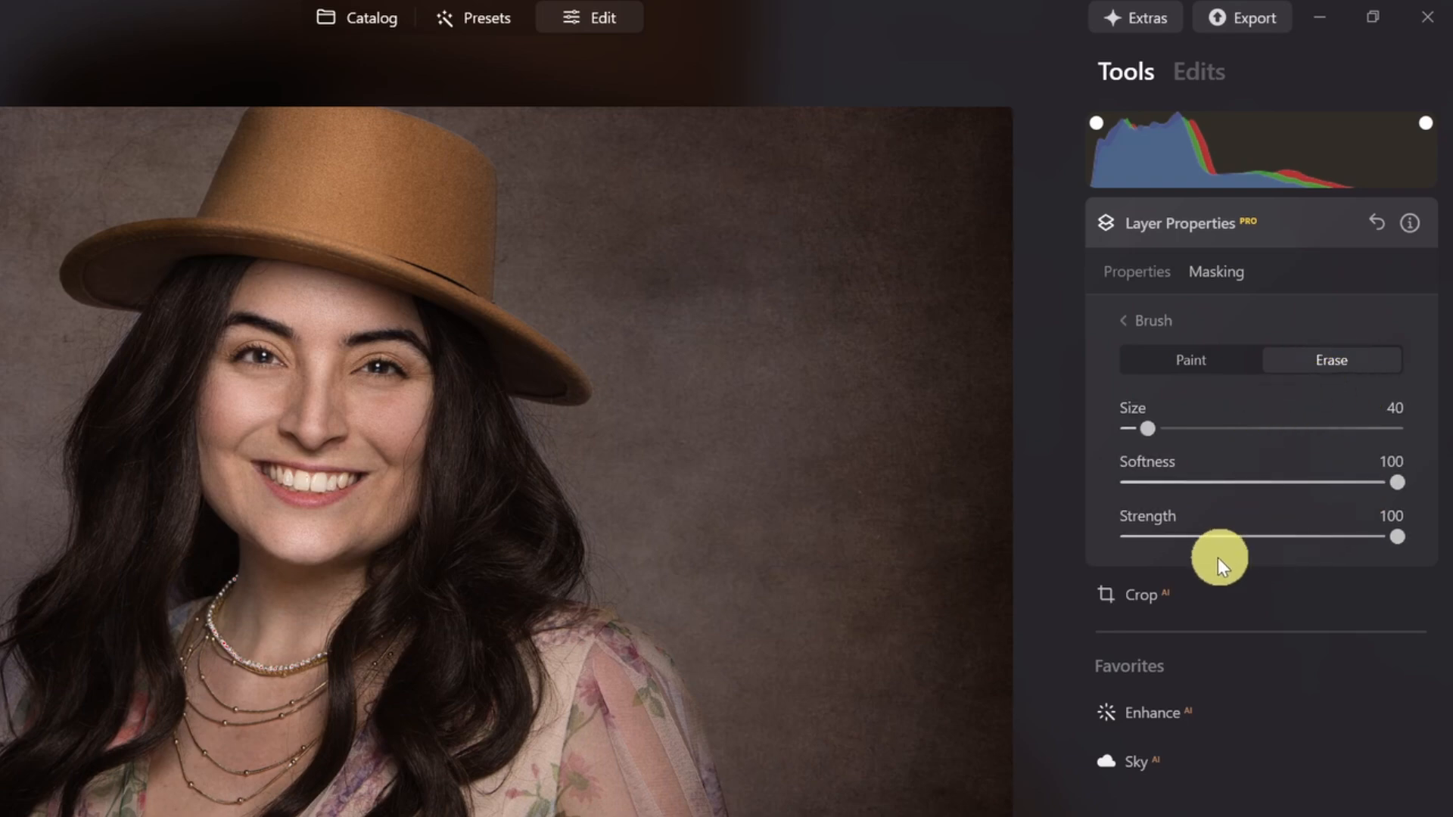
pyautogui.click(1235, 537)
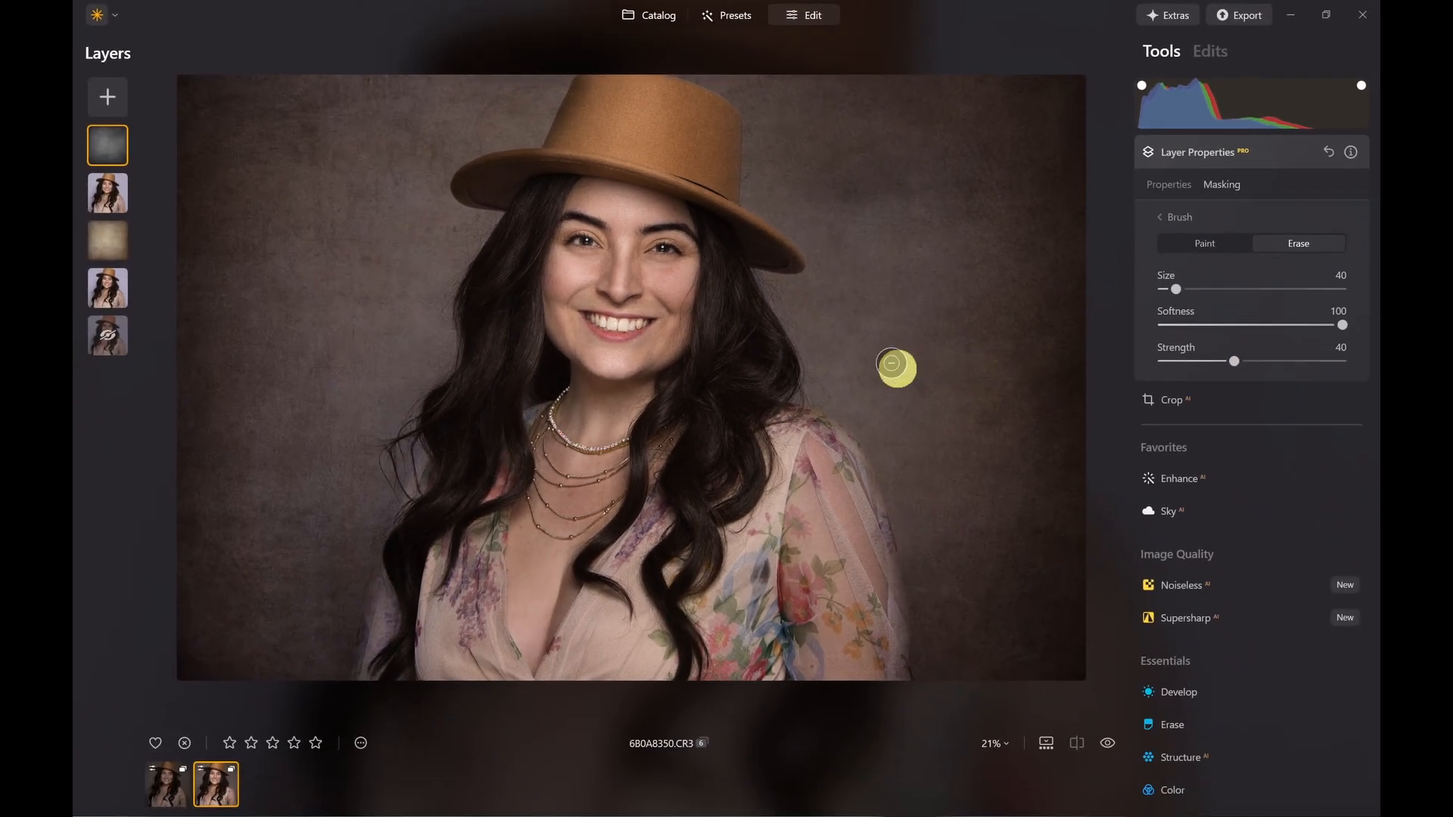
pyautogui.scroll(5, 741, 340)
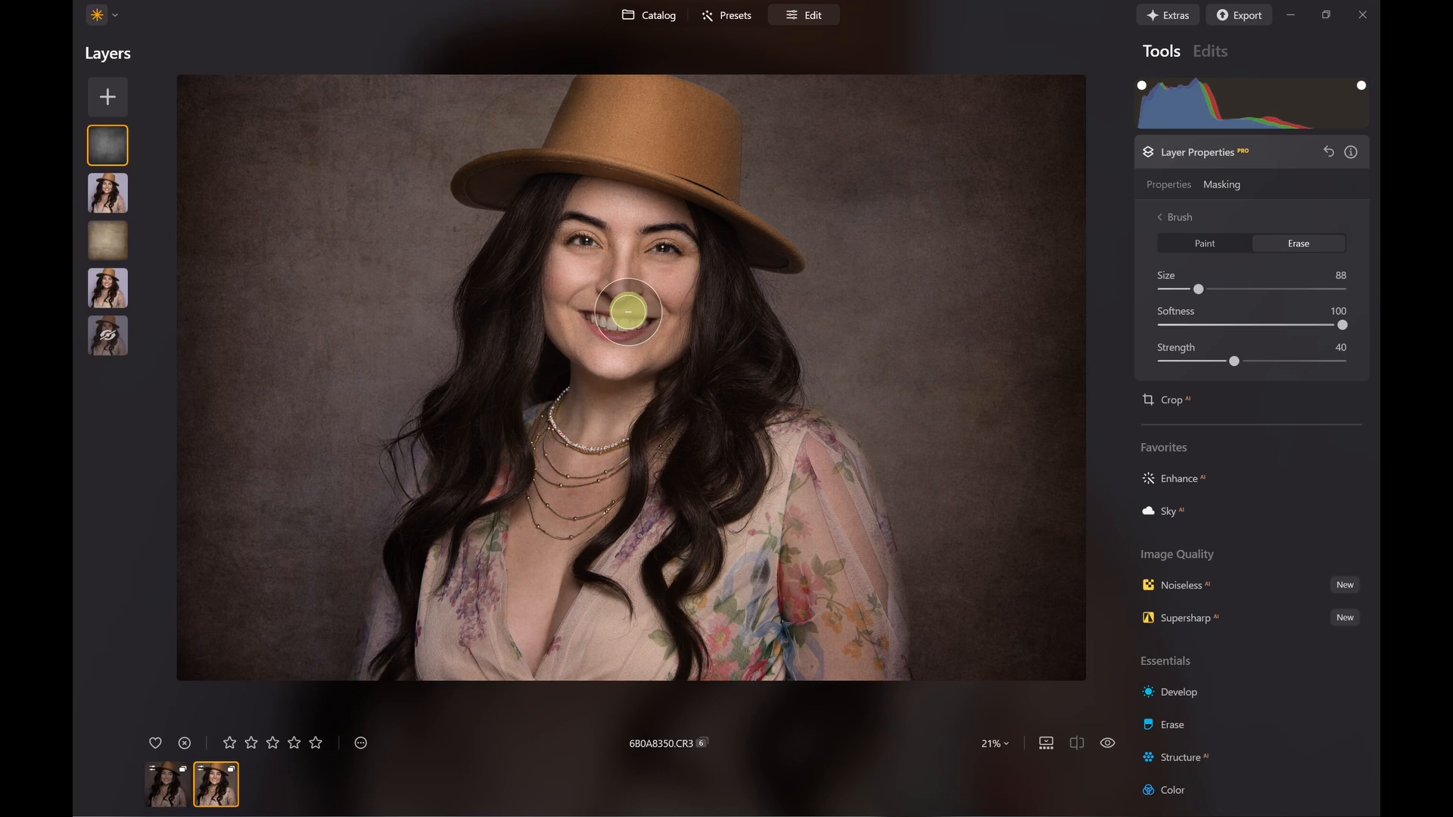
pyautogui.scroll(4, 628, 311)
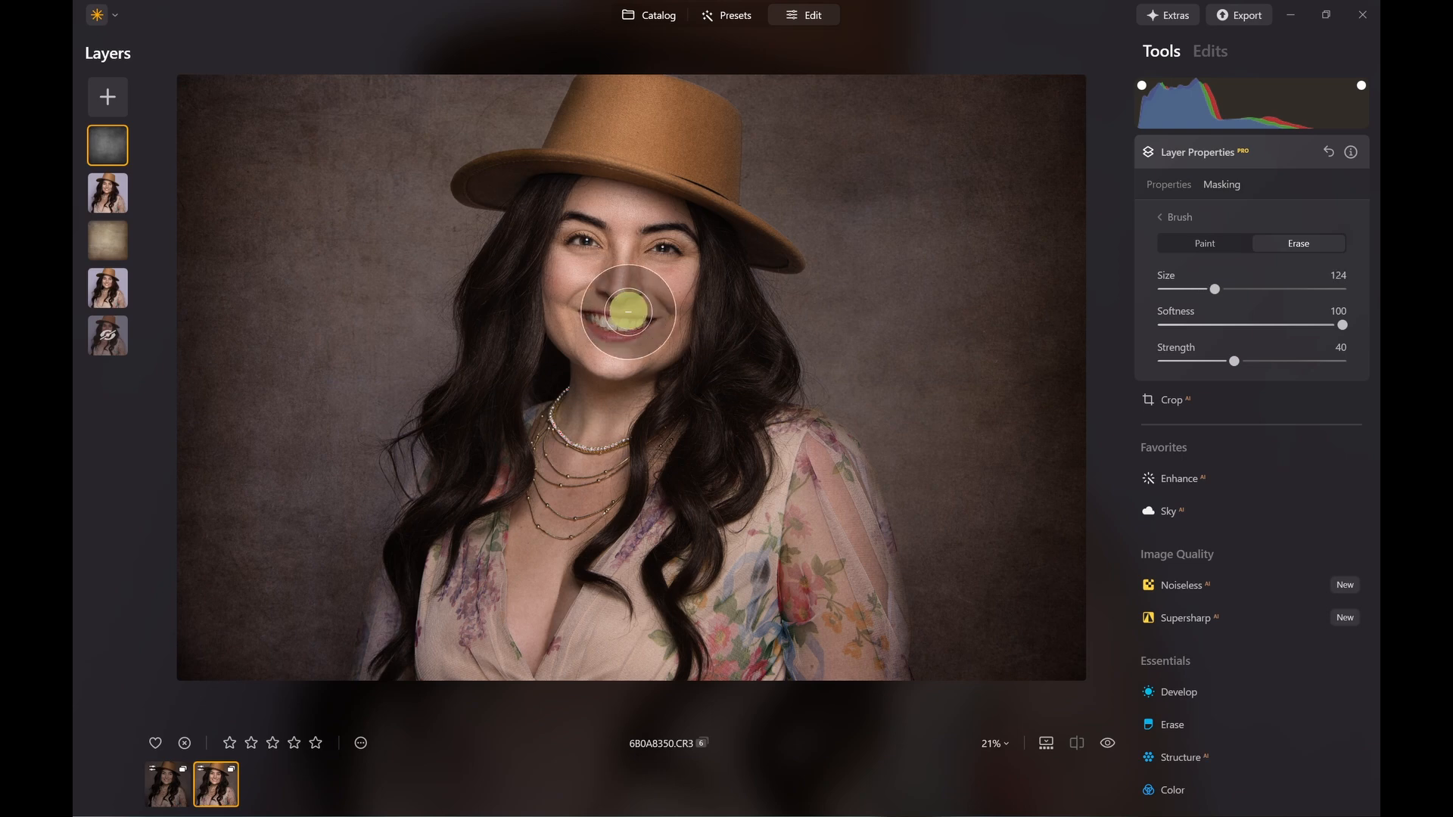
pyautogui.scroll(6, 628, 311)
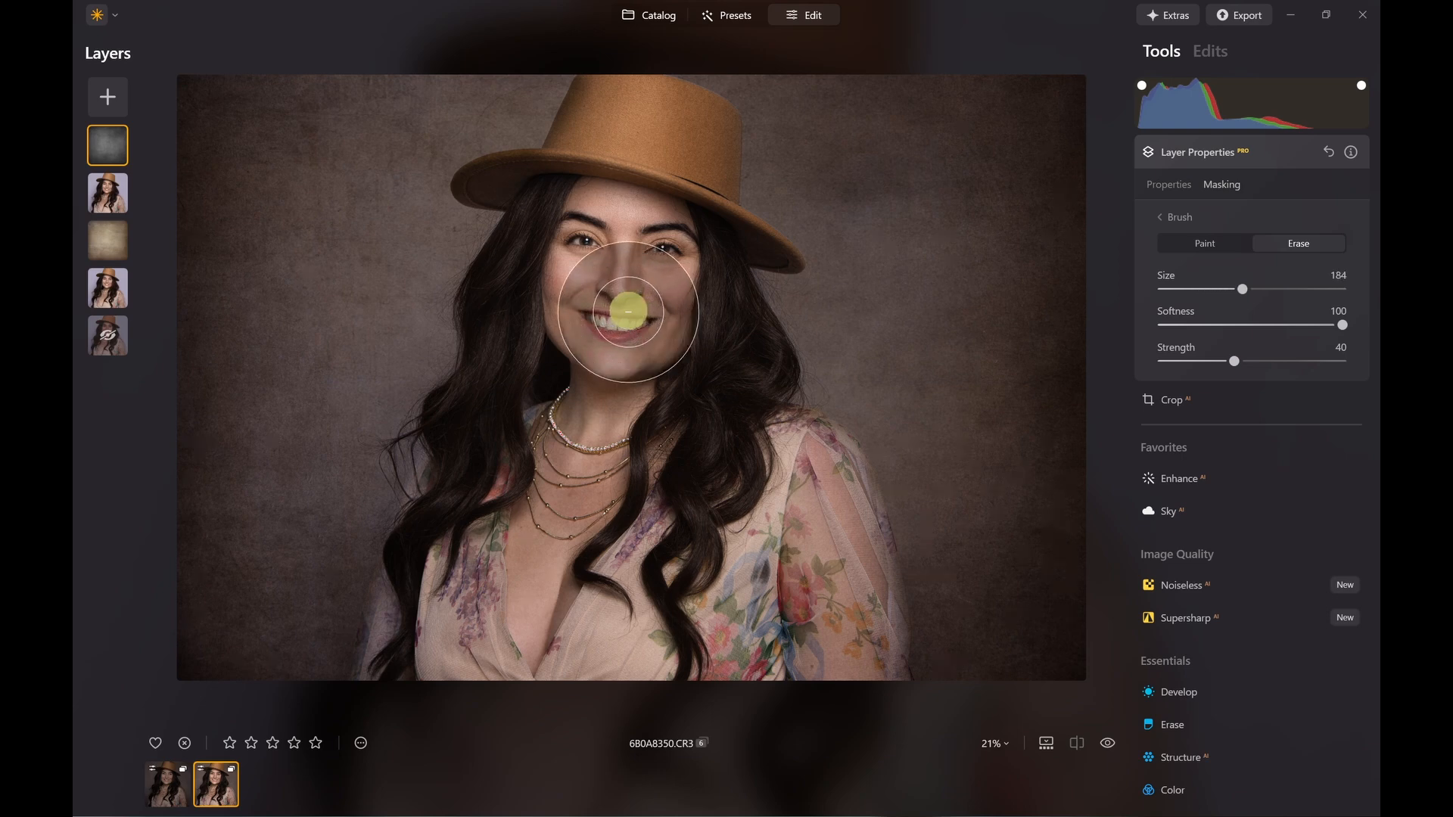
pyautogui.scroll(-2, 628, 311)
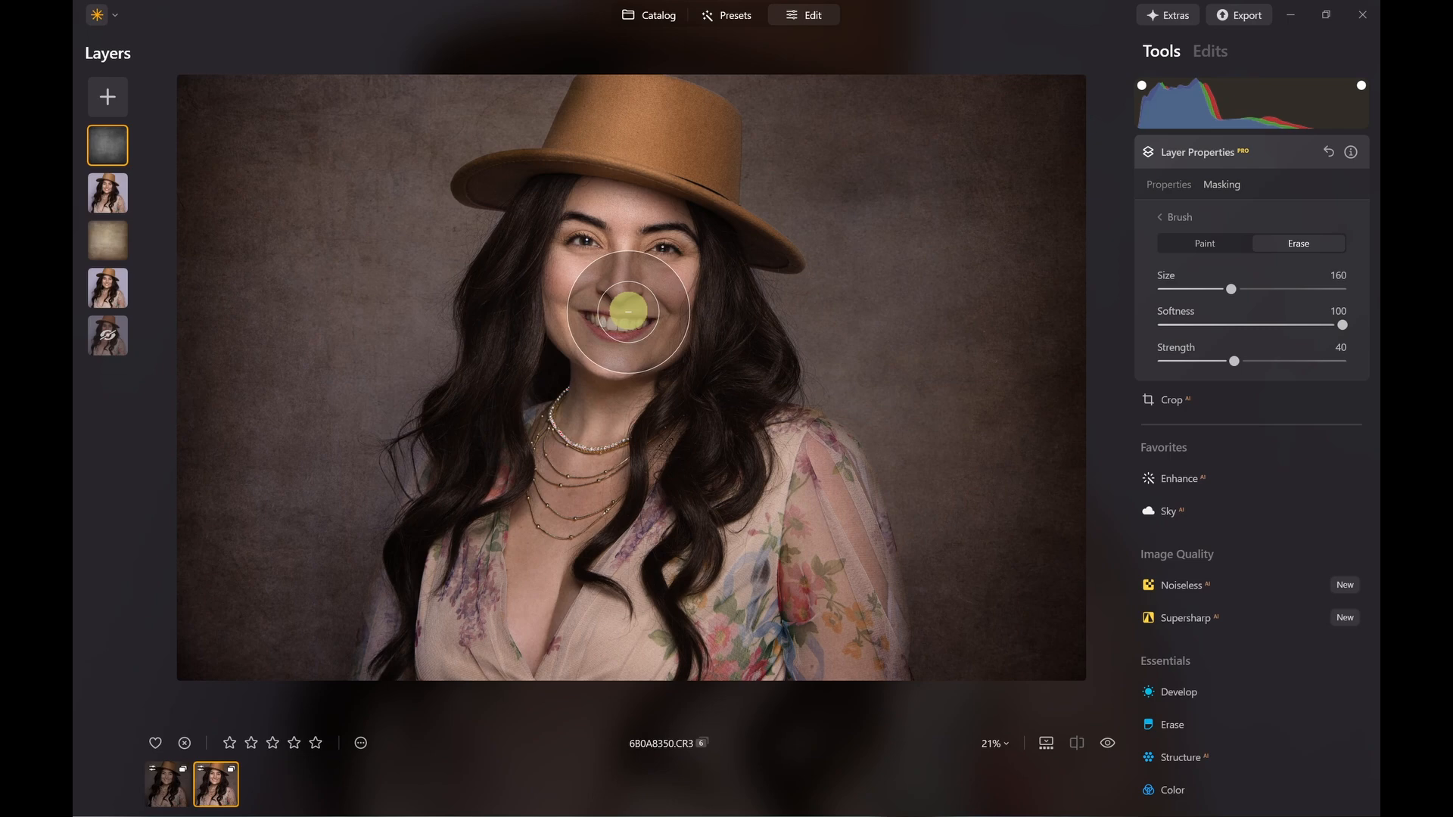
pyautogui.scroll(2, 613, 243)
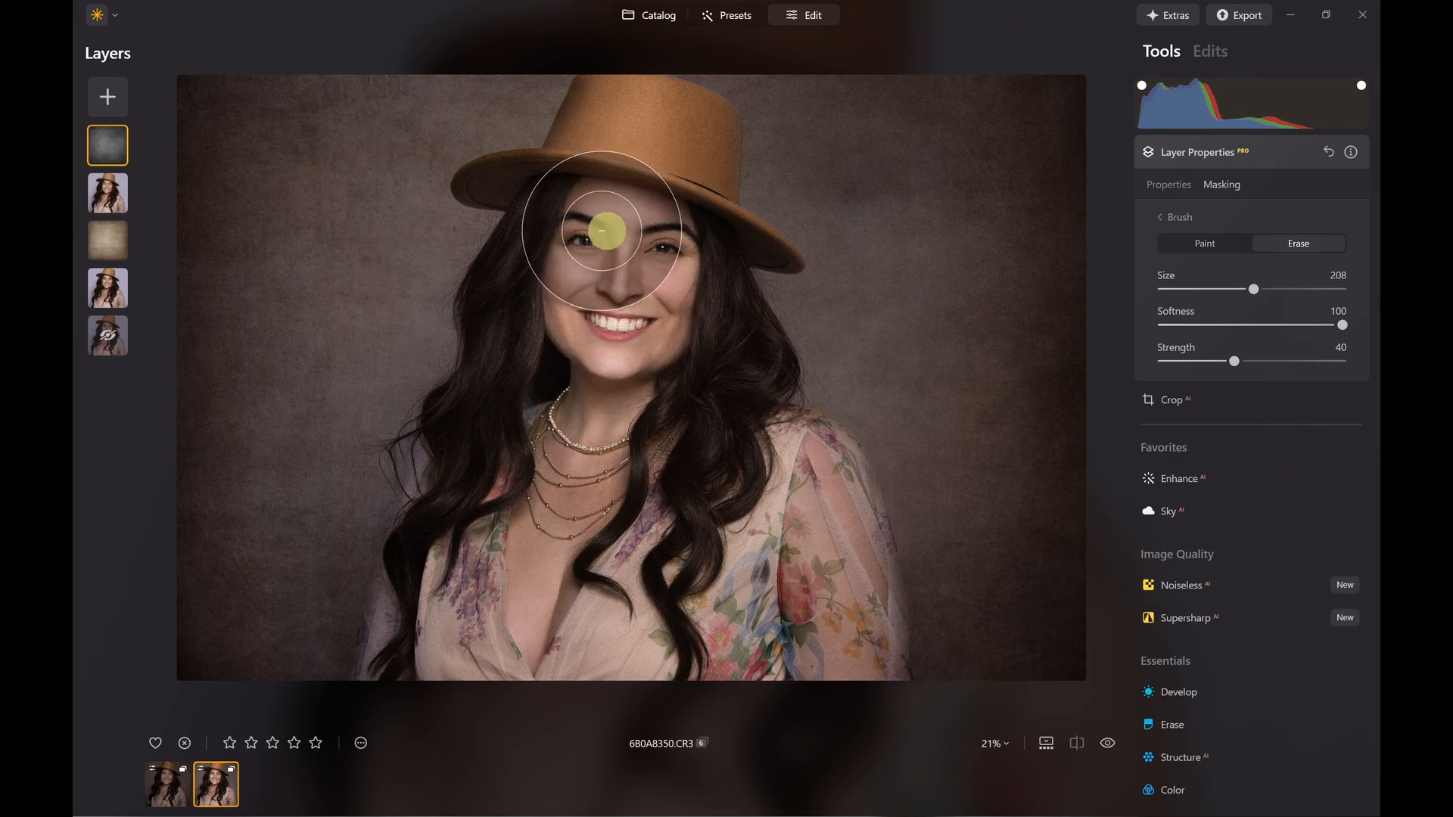
# Step: Erase the grey texture softly from the subject's face, neck and chest, reducing the brush size partway through
pyautogui.moveTo(590, 225)
pyautogui.mouseDown()
pyautogui.moveTo(666, 276)
pyautogui.moveTo(626, 298)
pyautogui.moveTo(569, 525)
pyautogui.moveTo(568, 486)
pyautogui.mouseUp()
pyautogui.moveTo(604, 278)
pyautogui.mouseDown()
pyautogui.moveTo(632, 274)
pyautogui.moveTo(596, 282)
pyautogui.moveTo(547, 525)
pyautogui.moveTo(567, 484)
pyautogui.mouseUp()
pyautogui.press('[')
pyautogui.press('[')
pyautogui.moveTo(617, 239)
pyautogui.mouseDown()
pyautogui.moveTo(639, 300)
pyautogui.moveTo(559, 504)
pyautogui.moveTo(582, 250)
pyautogui.moveTo(628, 303)
pyautogui.moveTo(529, 376)
pyautogui.moveTo(560, 485)
pyautogui.mouseUp()
pyautogui.moveTo(654, 292)
pyautogui.mouseDown()
pyautogui.moveTo(675, 389)
pyautogui.moveTo(644, 514)
pyautogui.mouseUp()
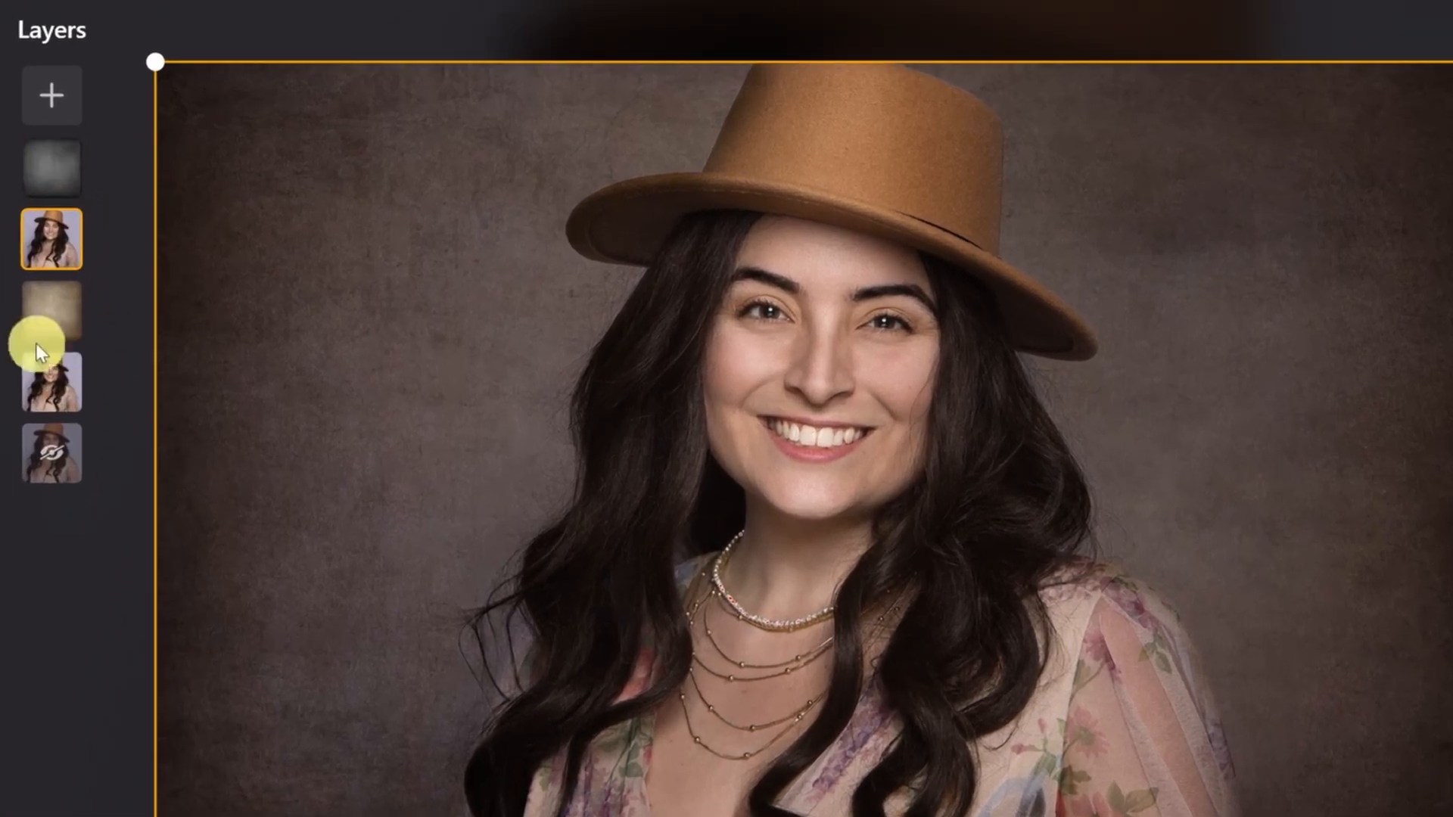
# Step: Select all the layers from the hidden bottom portrait to the top grey texture and merge them into a new top layer
pyautogui.click(39, 451)
pyautogui.click(48, 168)
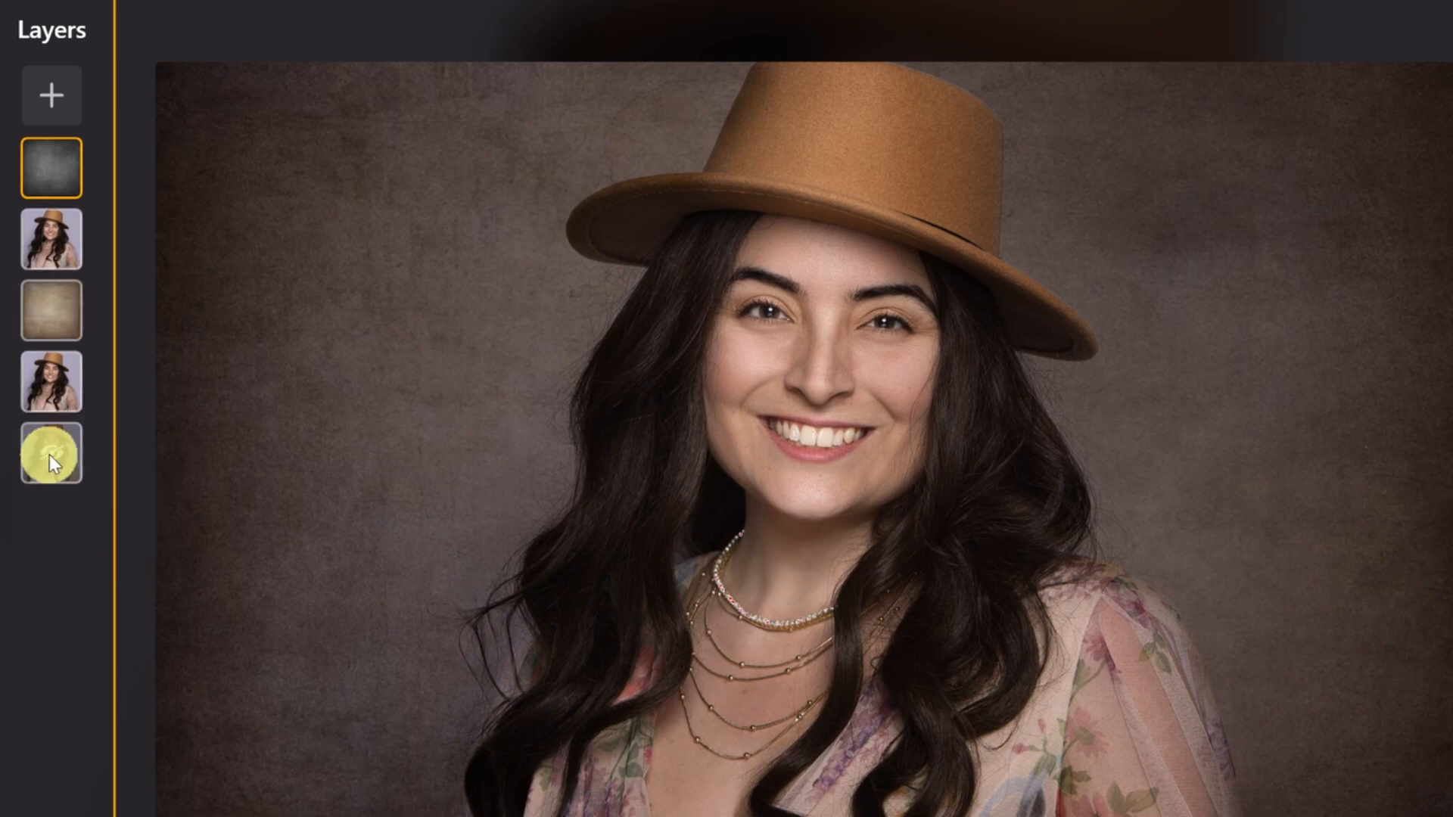
pyautogui.rightClick(53, 175)
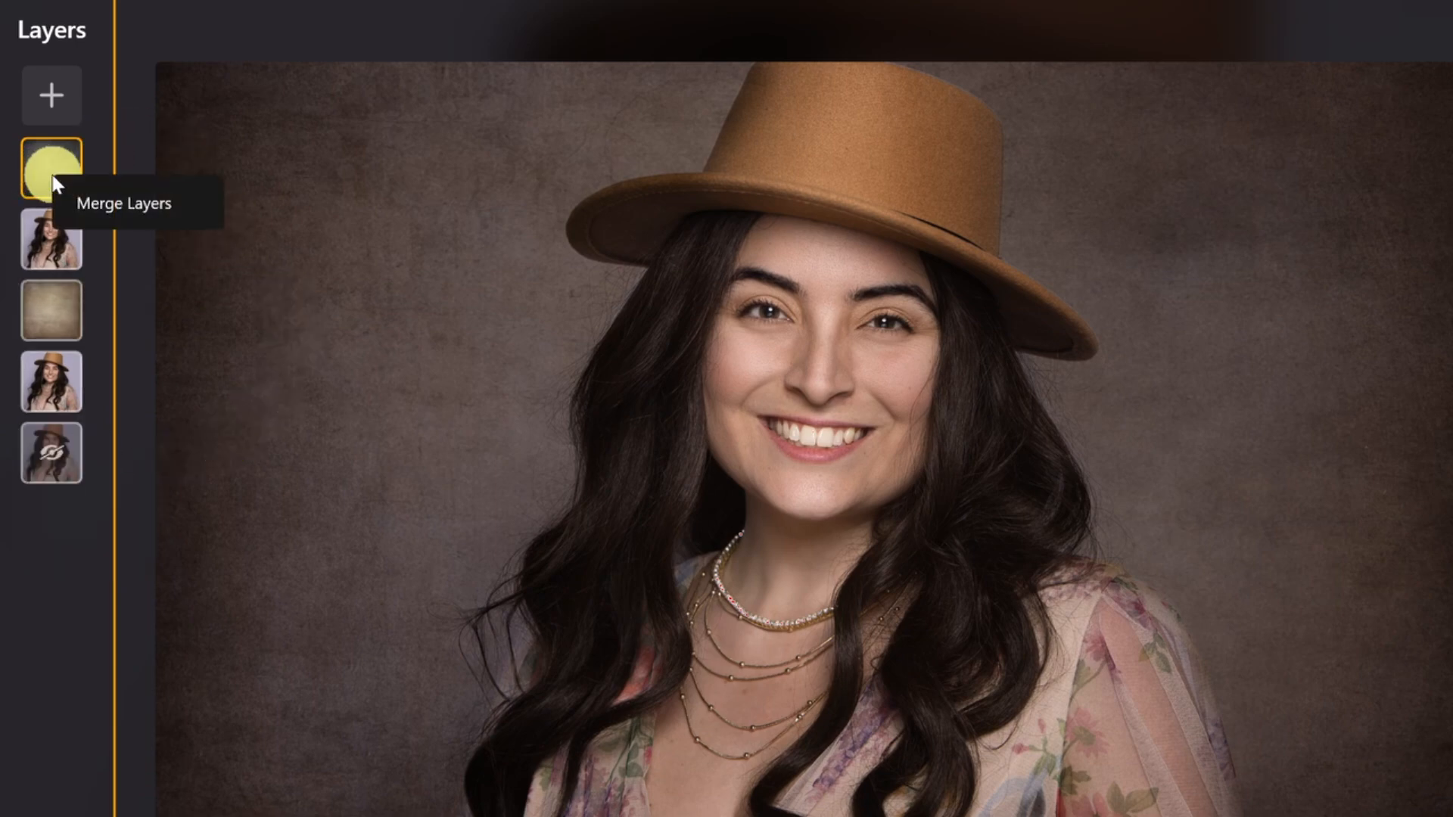
pyautogui.click(107, 201)
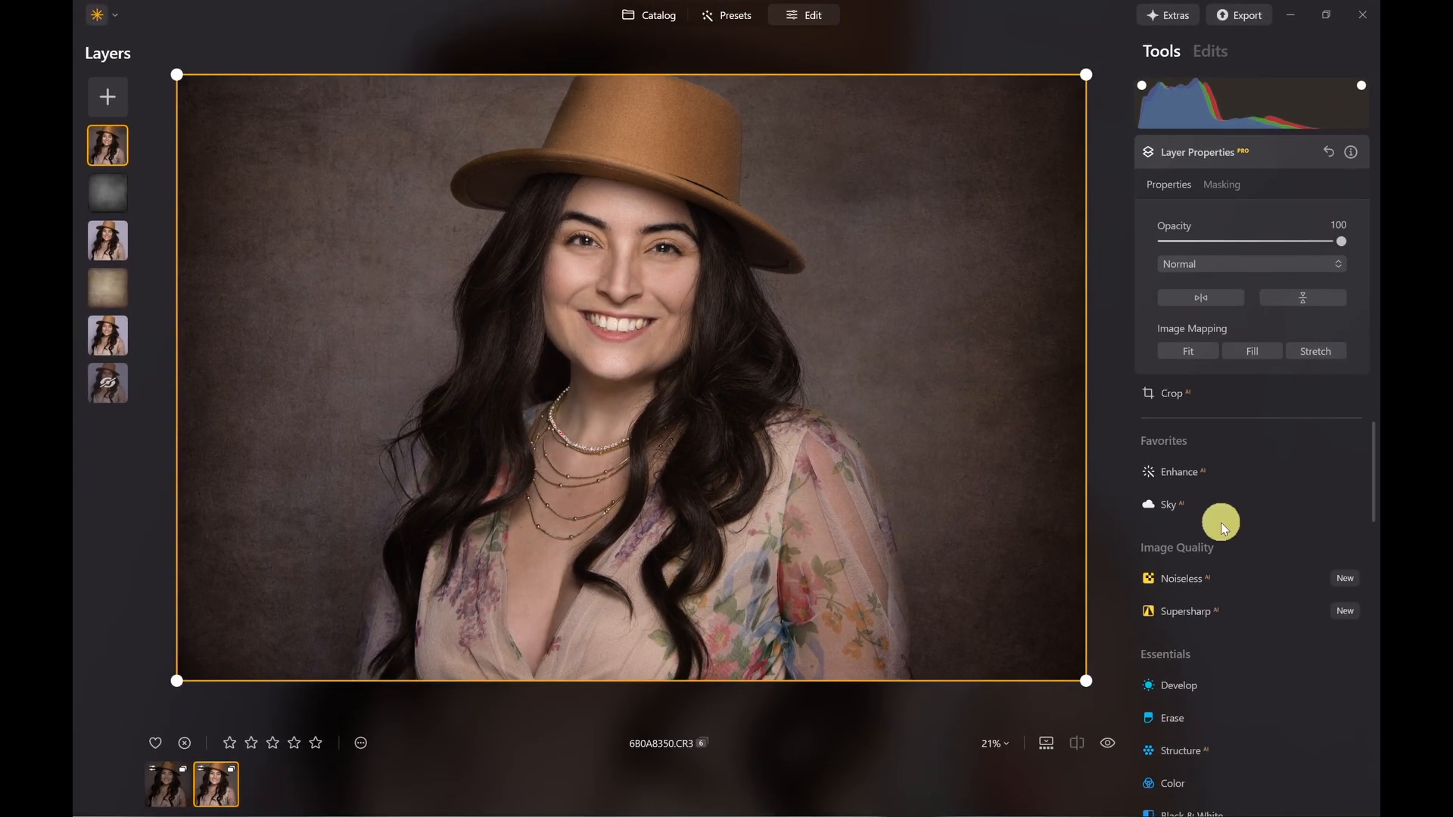
# Step: Preview the Mood tool's LUTs on the merged layer, apply Grace from the Creative set, and compare the result with the original photo
pyautogui.scroll(-1, 1319, 561)
pyautogui.scroll(-10, 1234, 529)
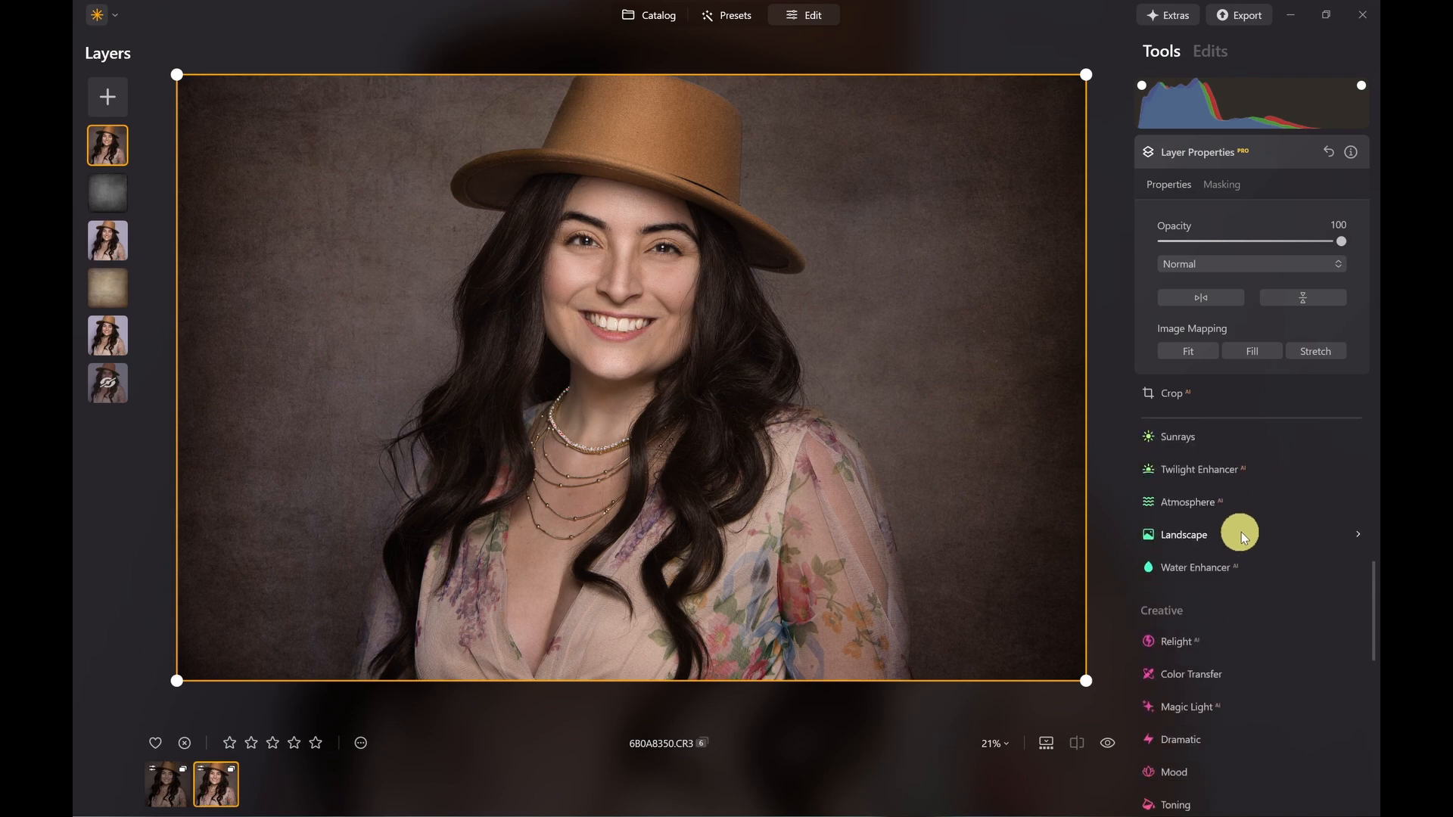
pyautogui.scroll(-5, 1246, 535)
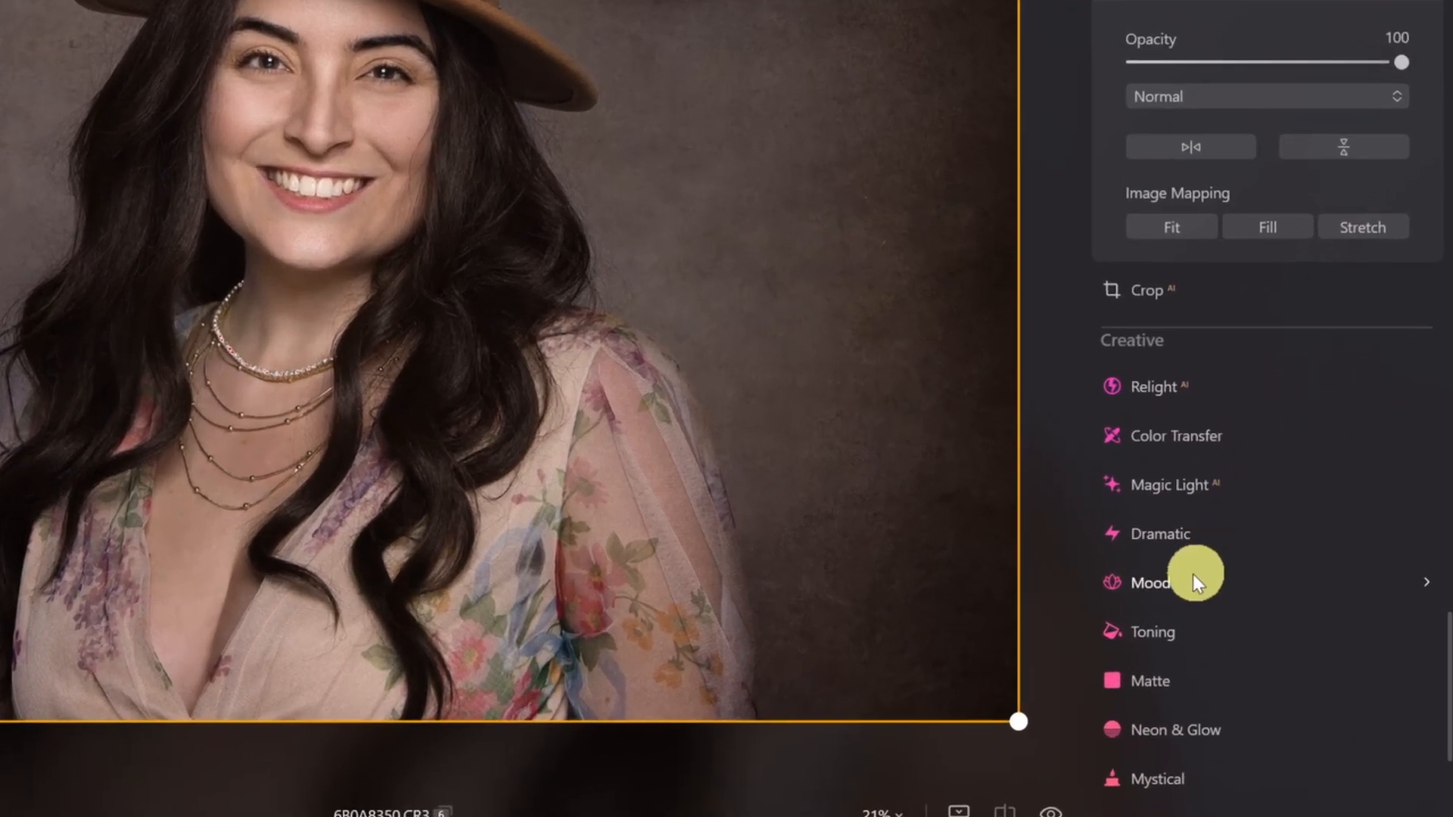
pyautogui.click(1166, 583)
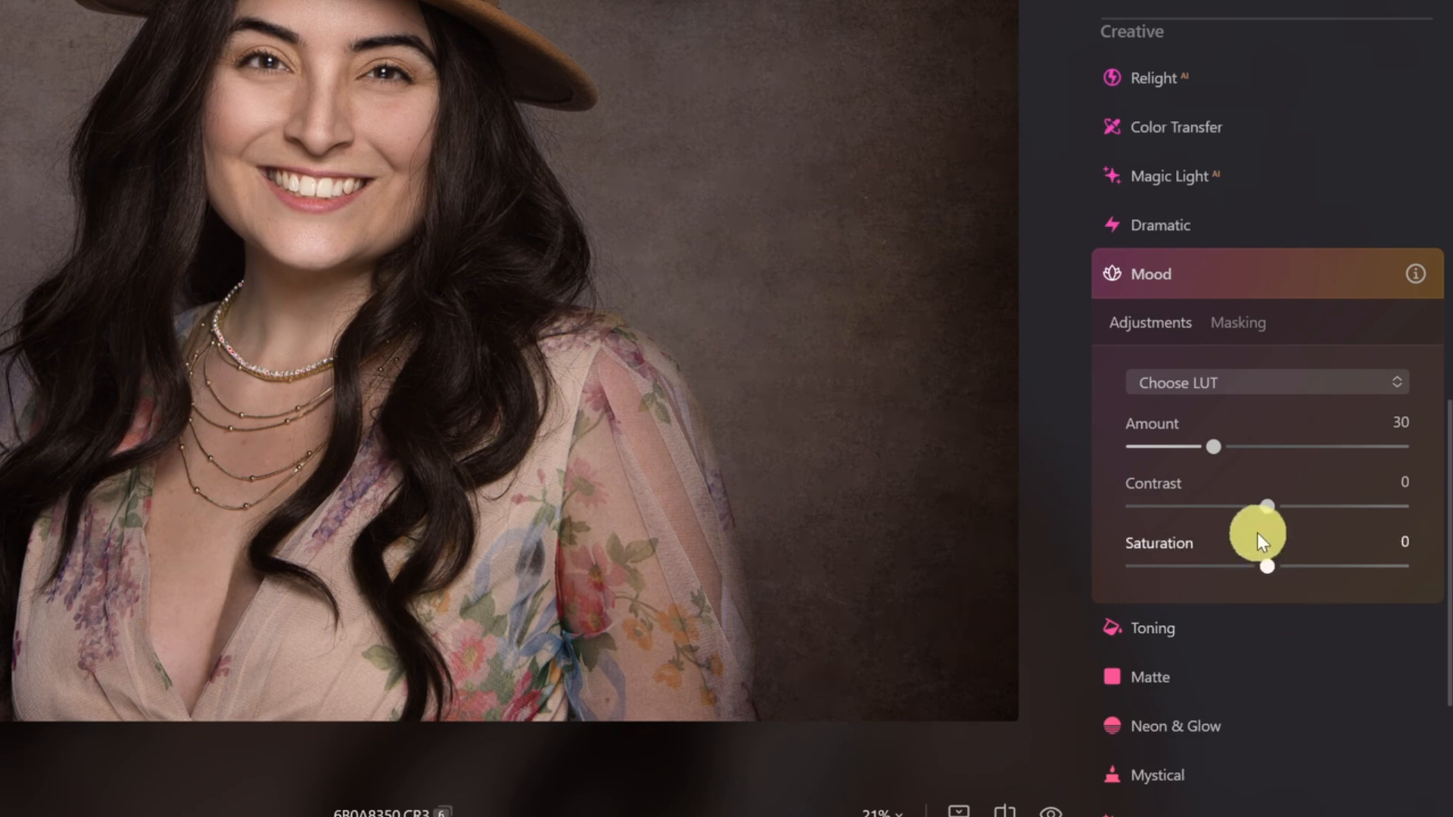
pyautogui.click(1261, 388)
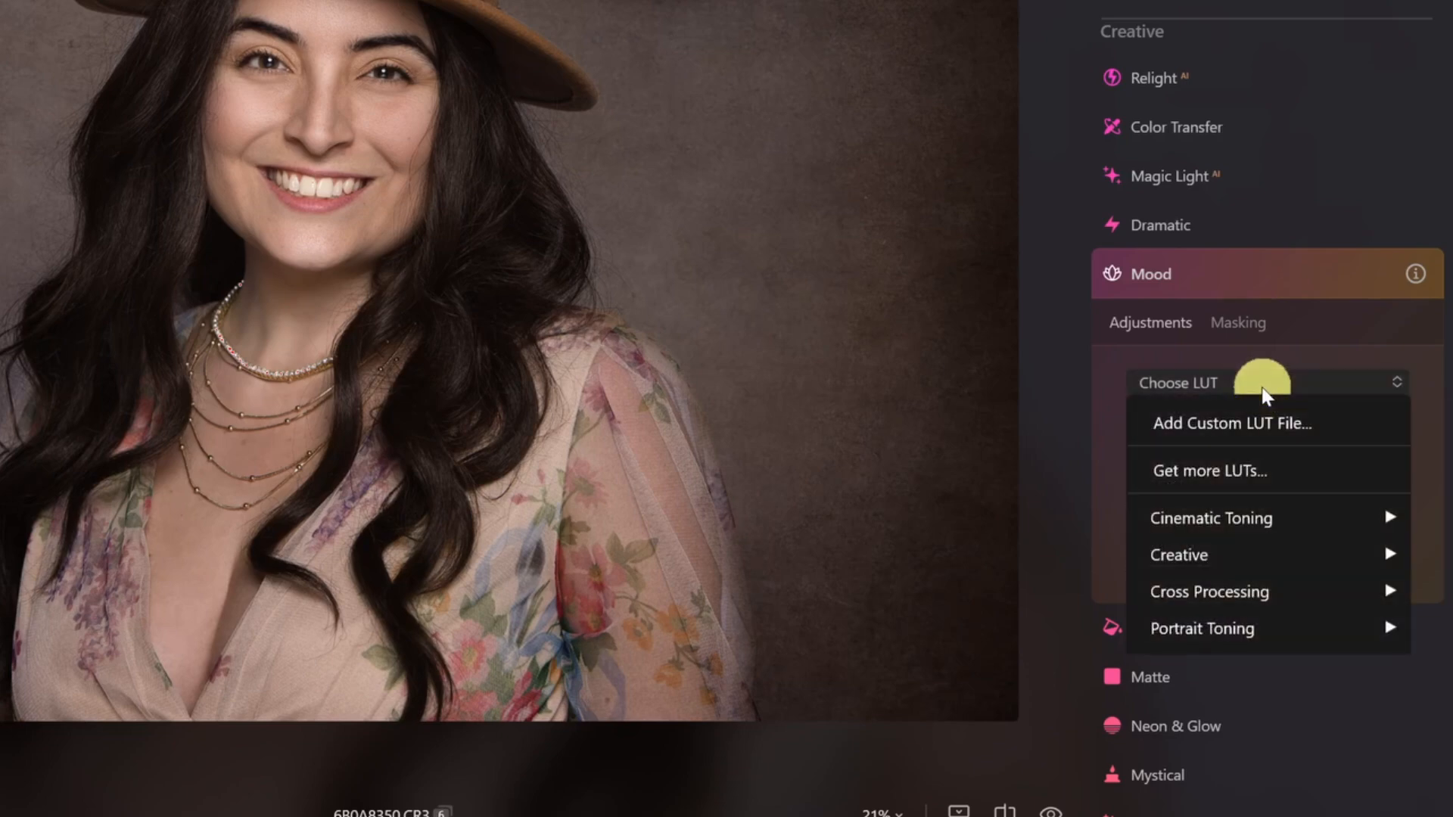
pyautogui.moveTo(1261, 511)
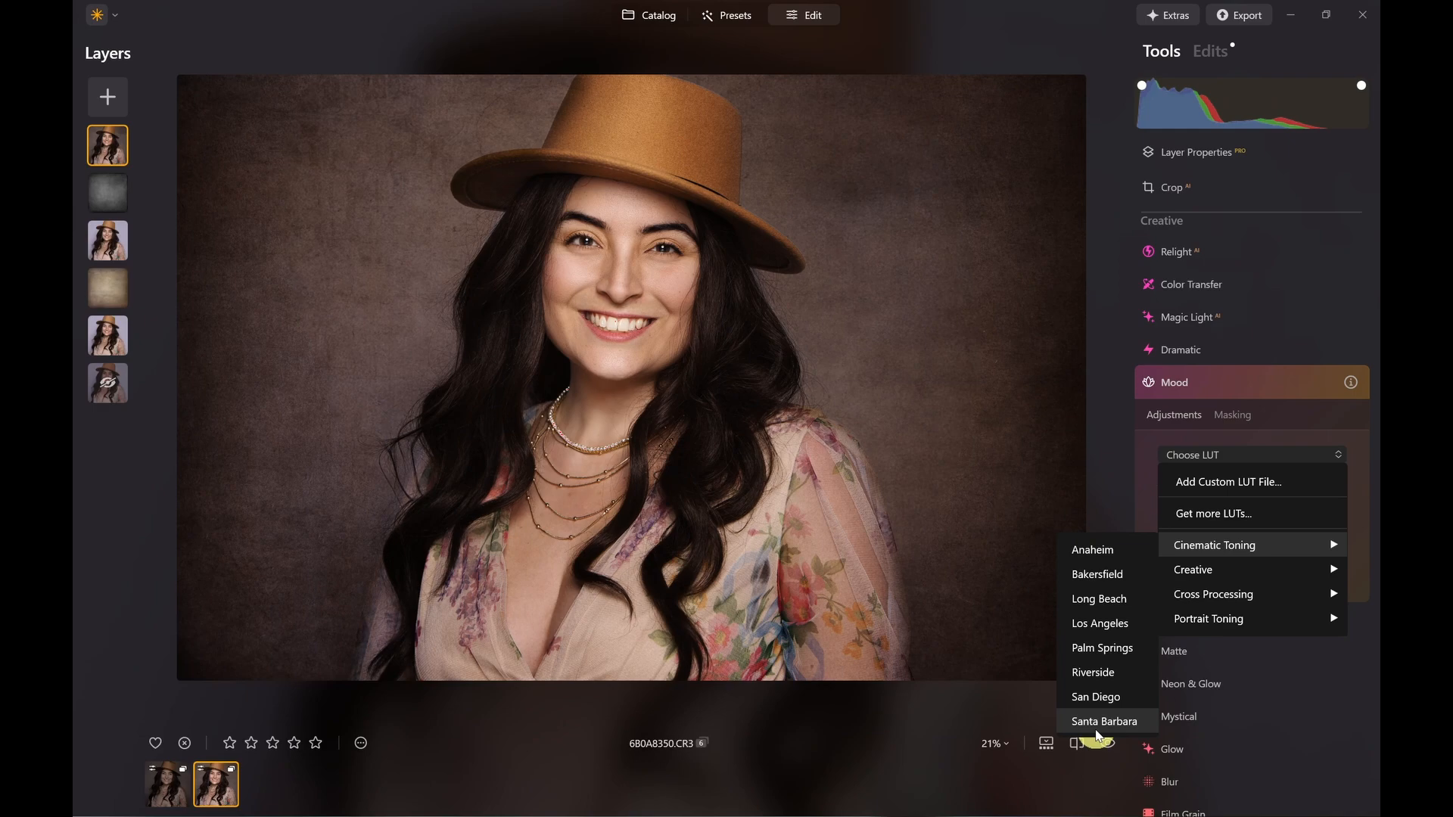
pyautogui.moveTo(1193, 579)
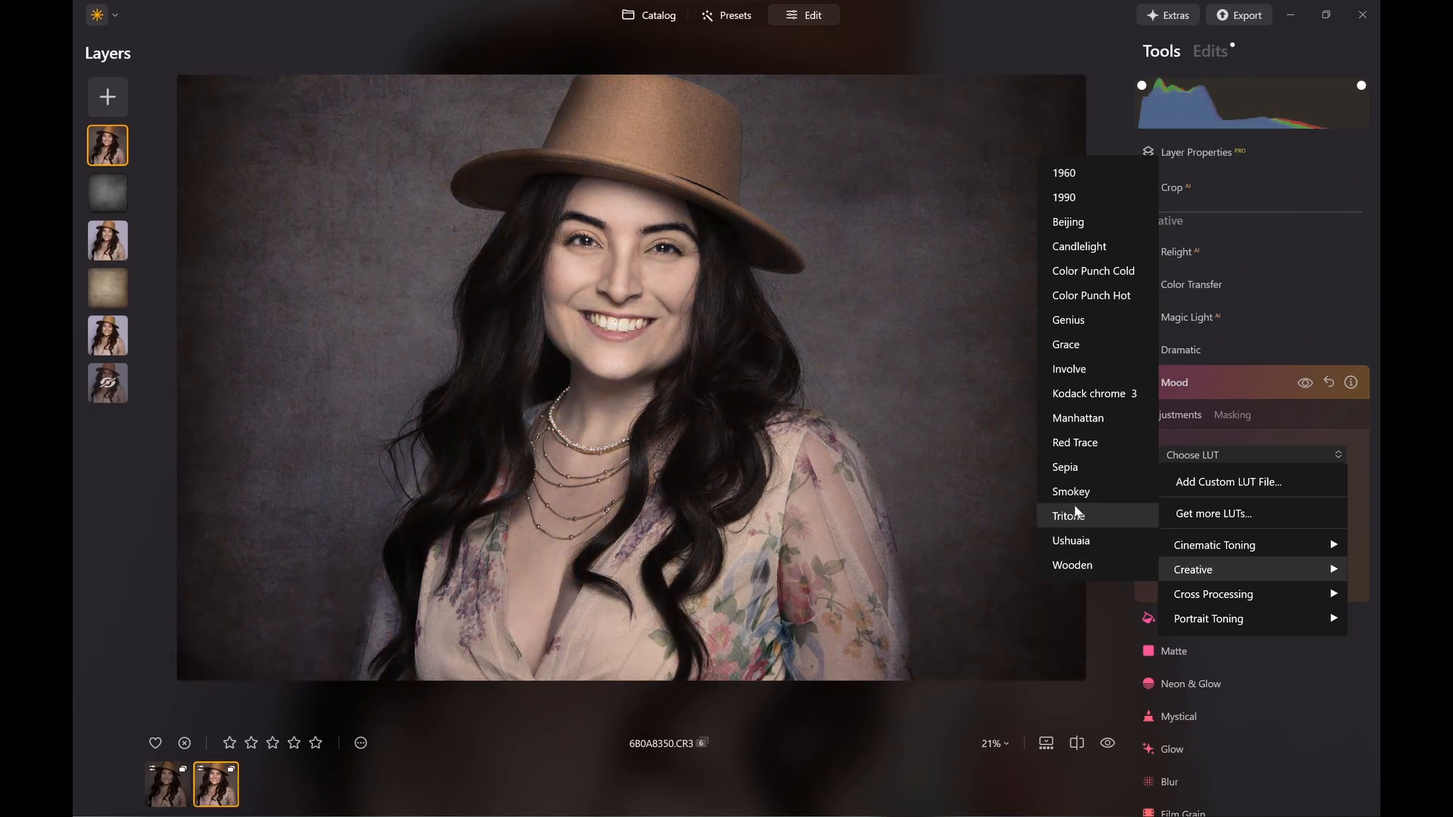
pyautogui.moveTo(1216, 626)
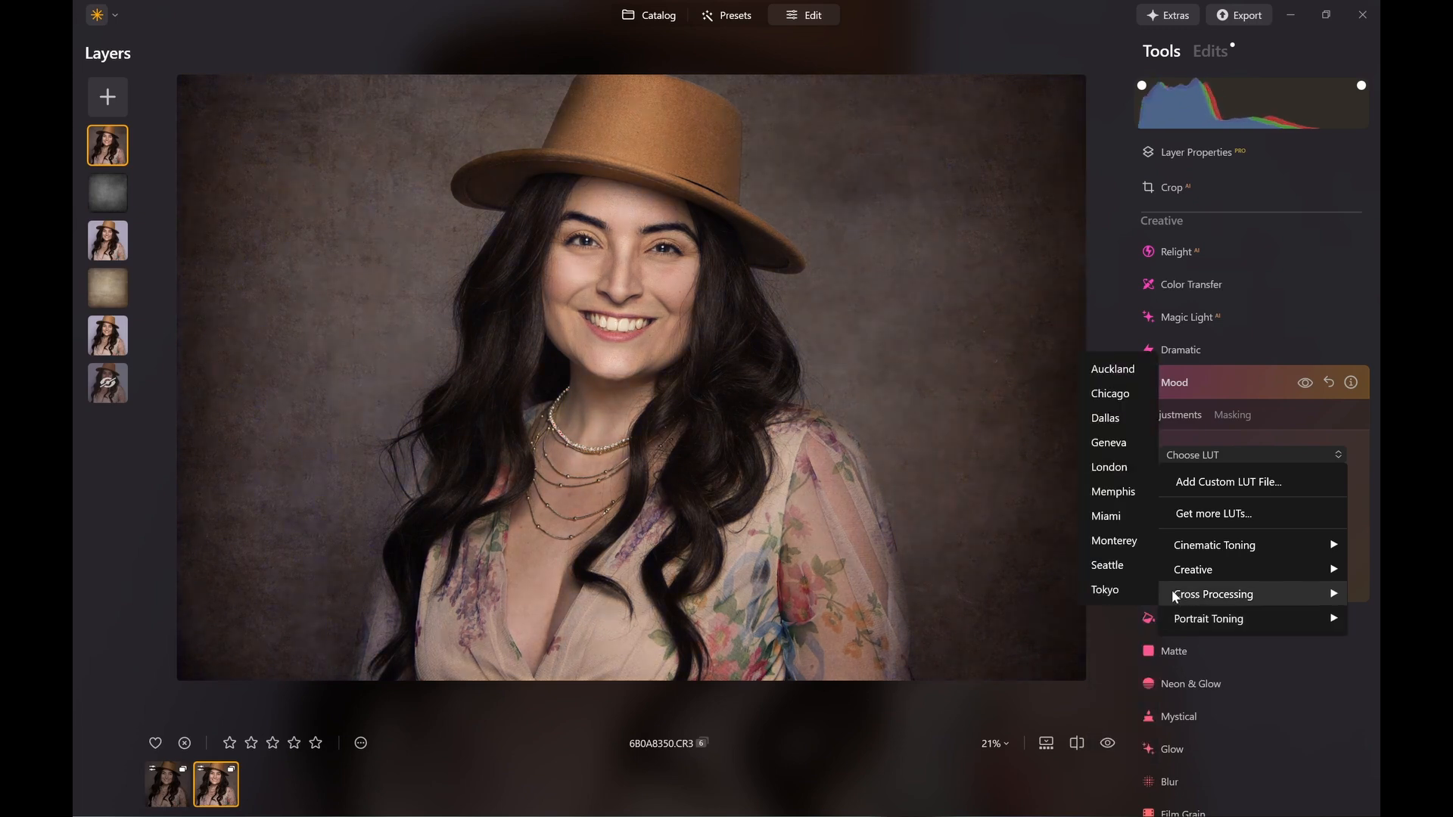
pyautogui.click(1131, 601)
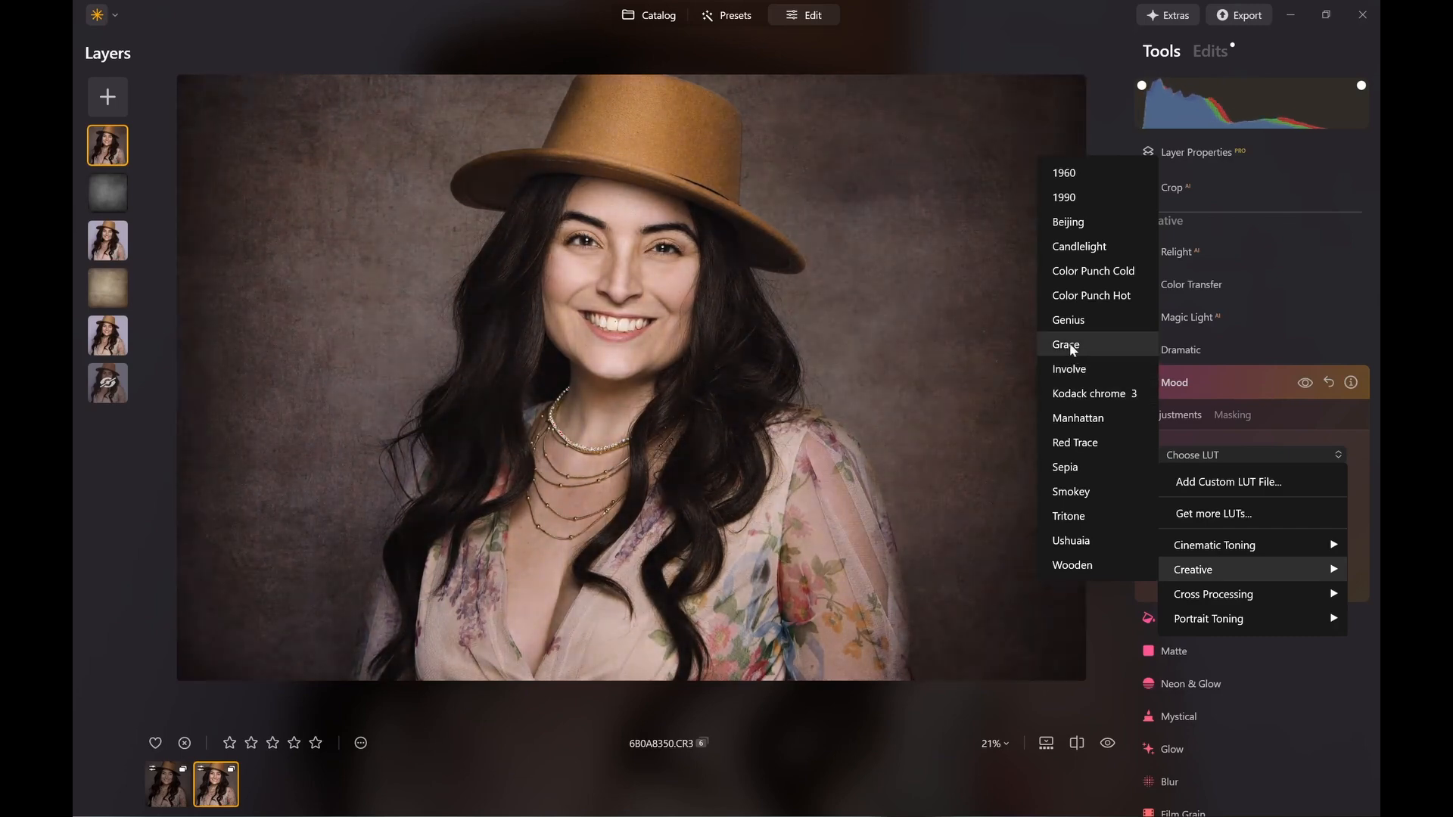
pyautogui.click(1069, 344)
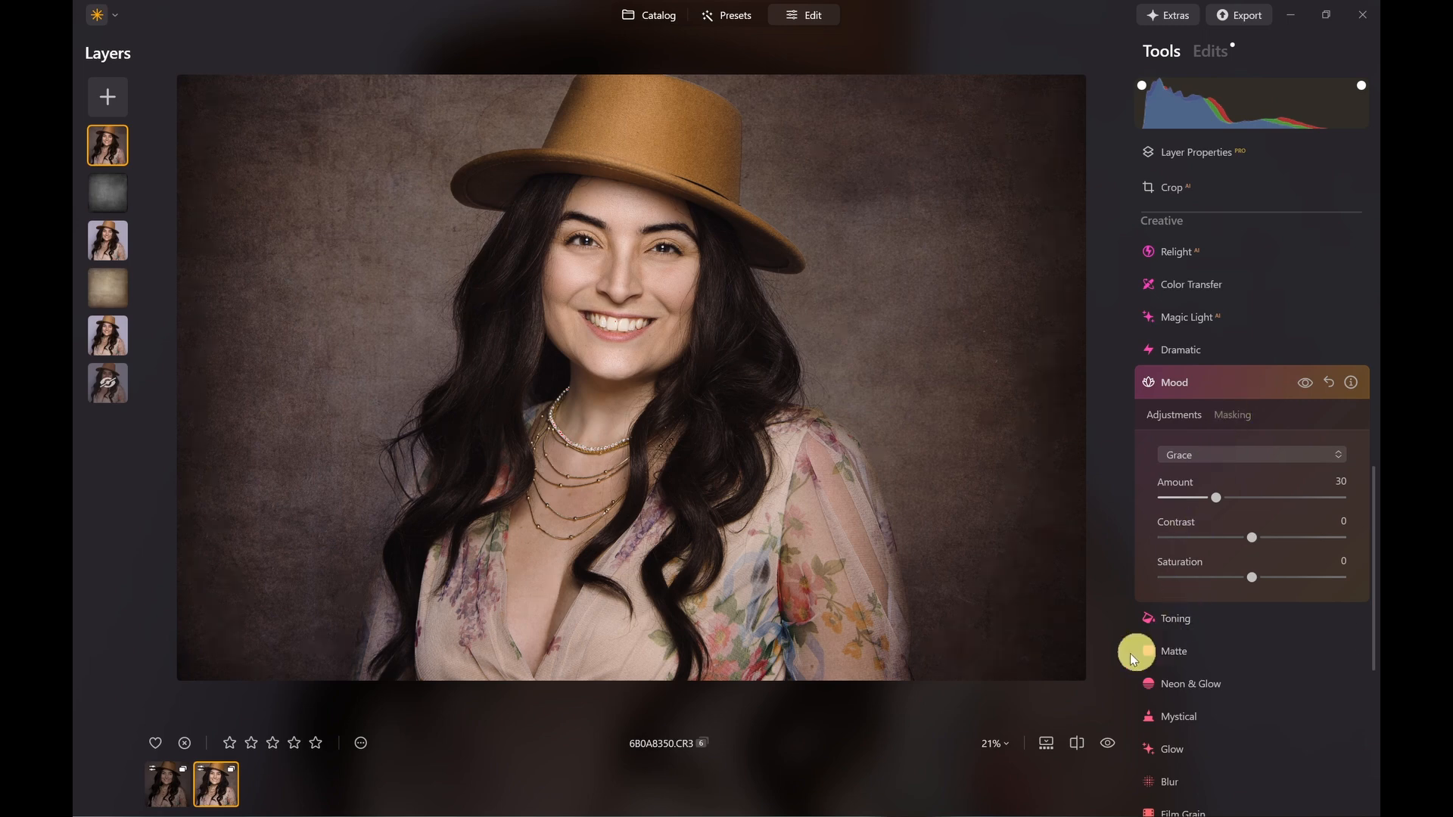
pyautogui.click(1108, 744)
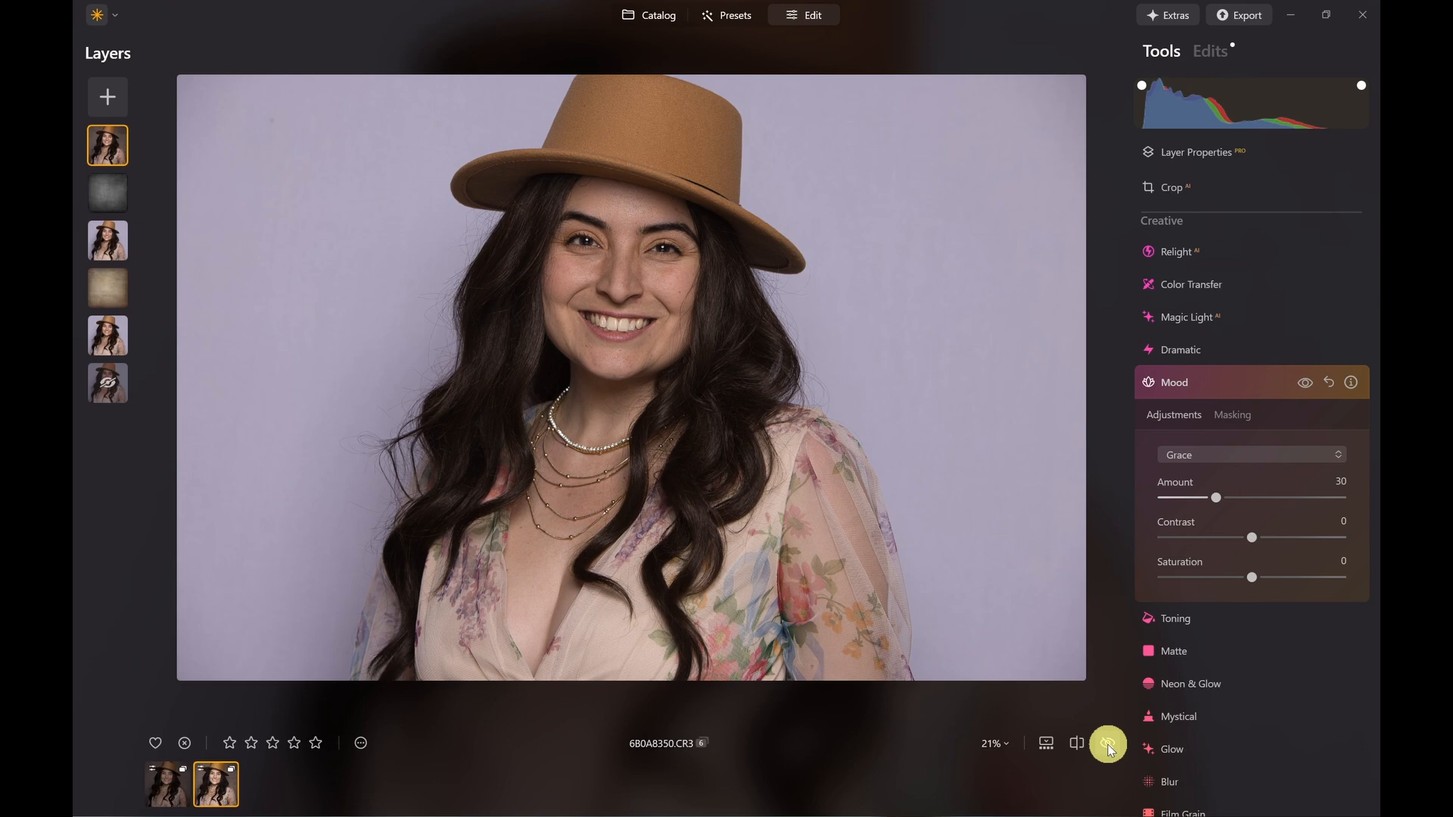
pyautogui.click(1108, 748)
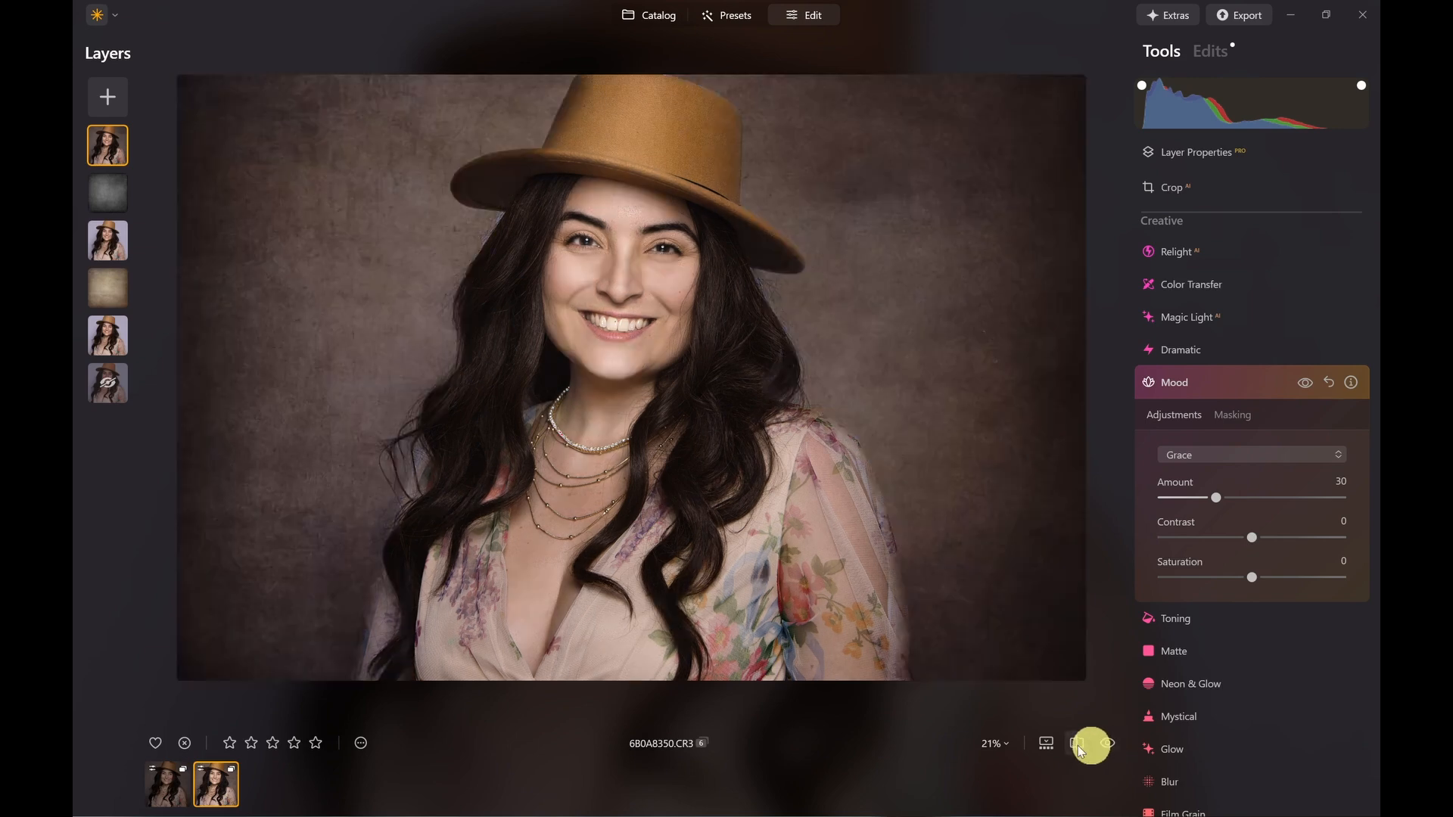